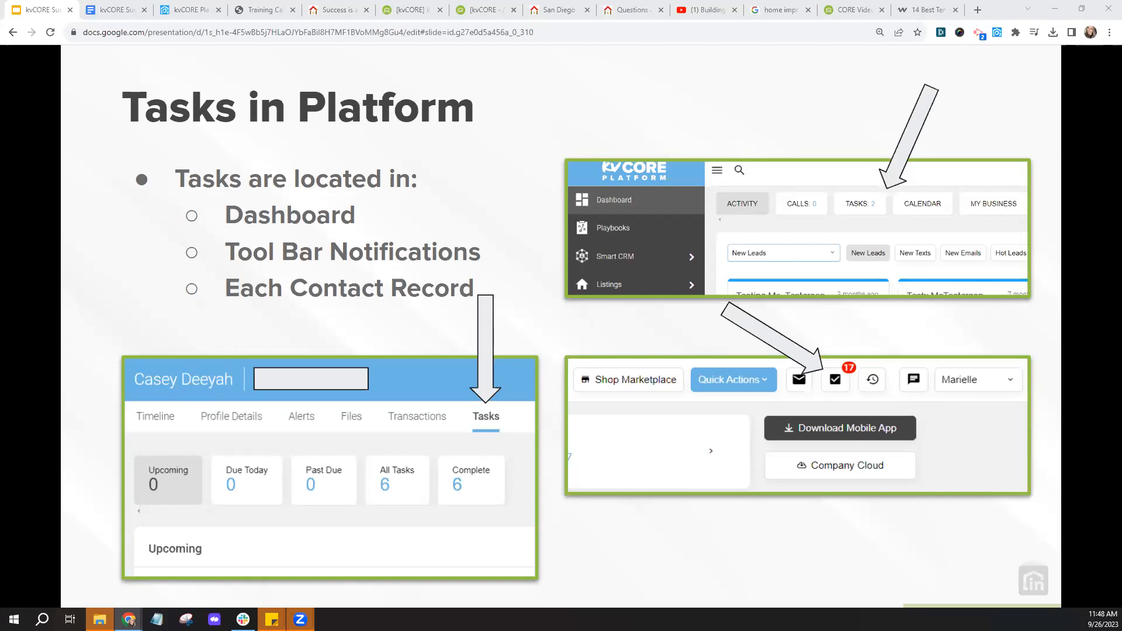
- Advance the presentation past the "Responding to New Lead Activity" slide to "Calling Your Contacts"
key("ctrl")
key("ctrl")
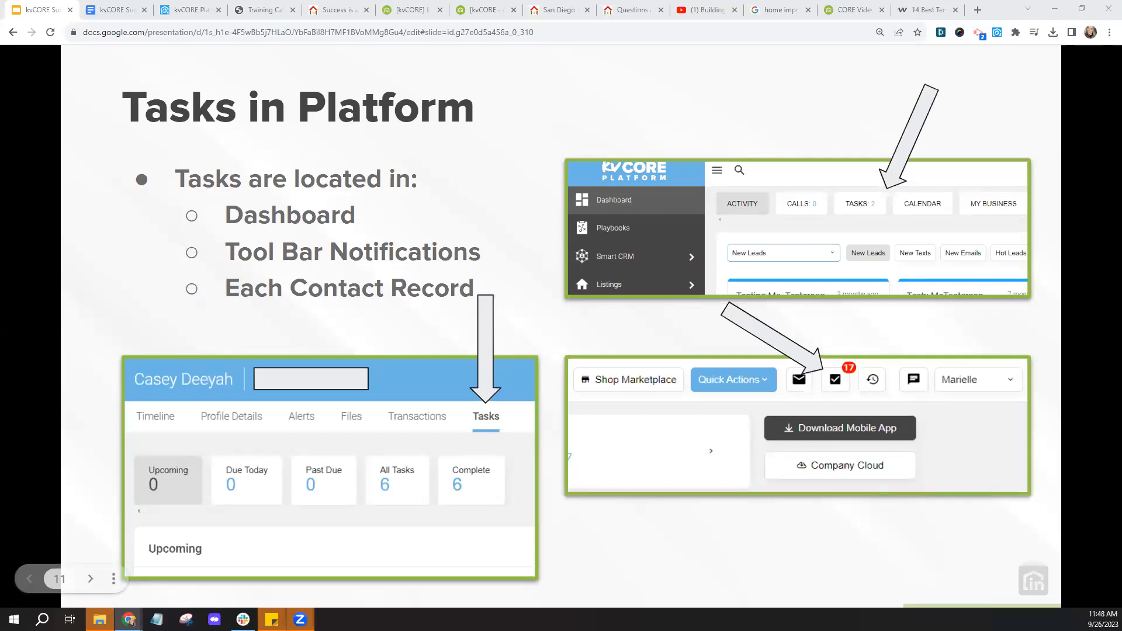
key("Right")
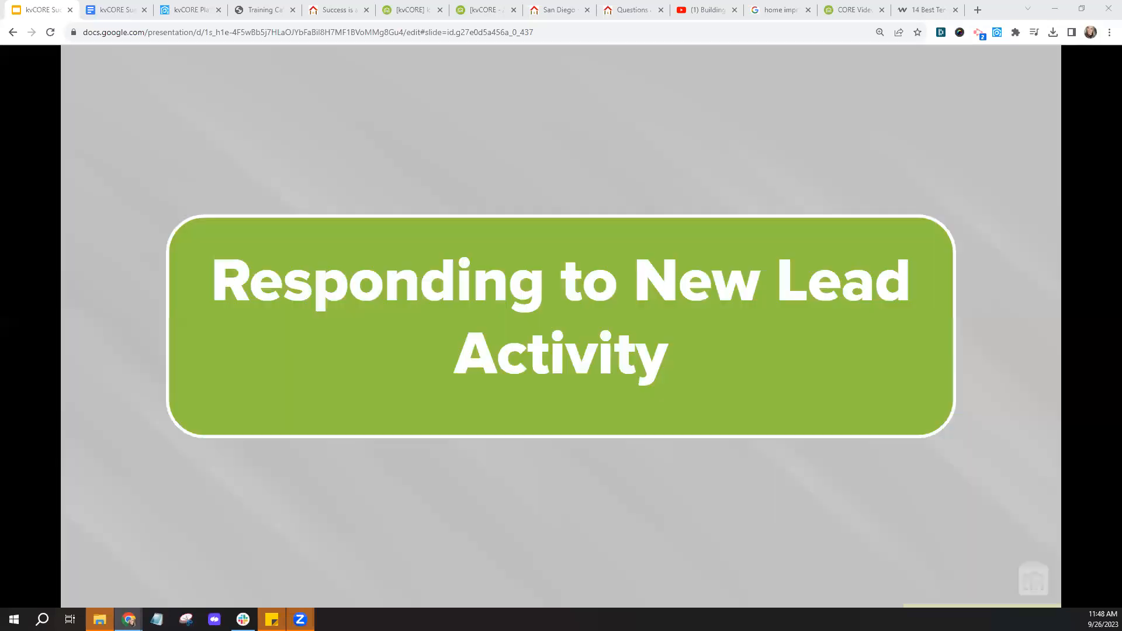
key("Right")
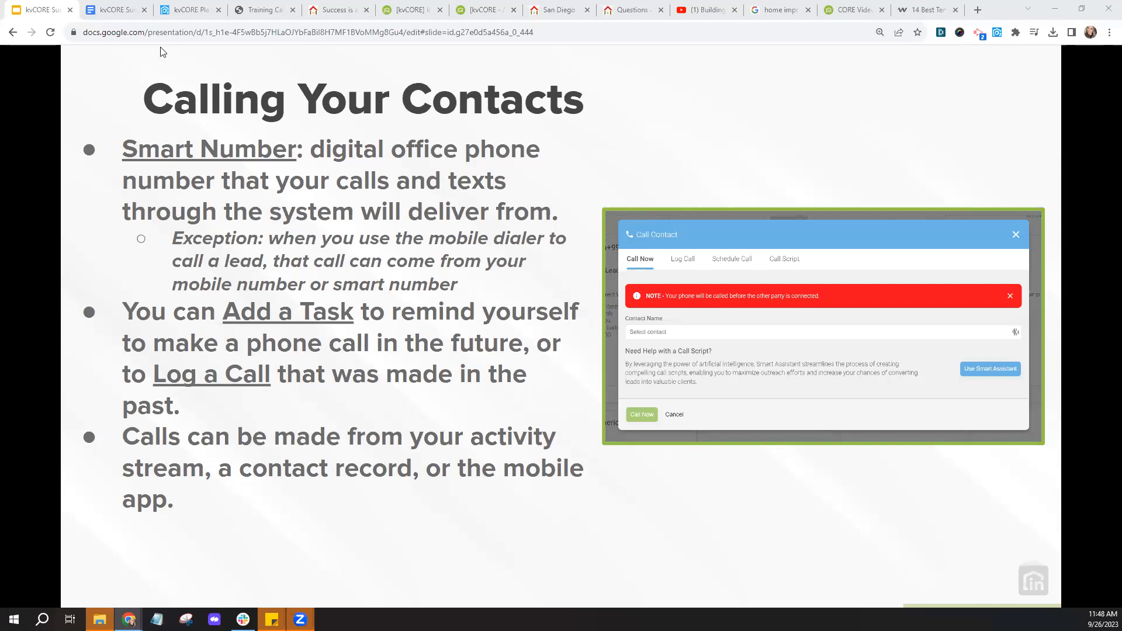
- Switch to kvCORE, review the dashboard's past-due calls, and view the call options for the contact due 04/12/2023 without calling
left_click(179, 18)
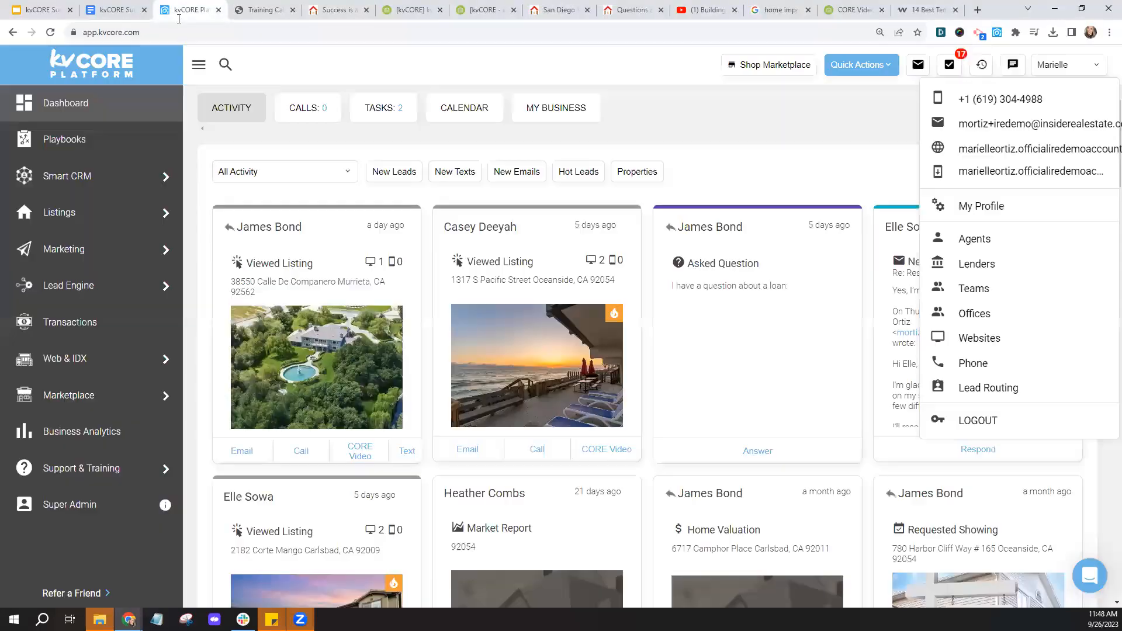
left_click(308, 109)
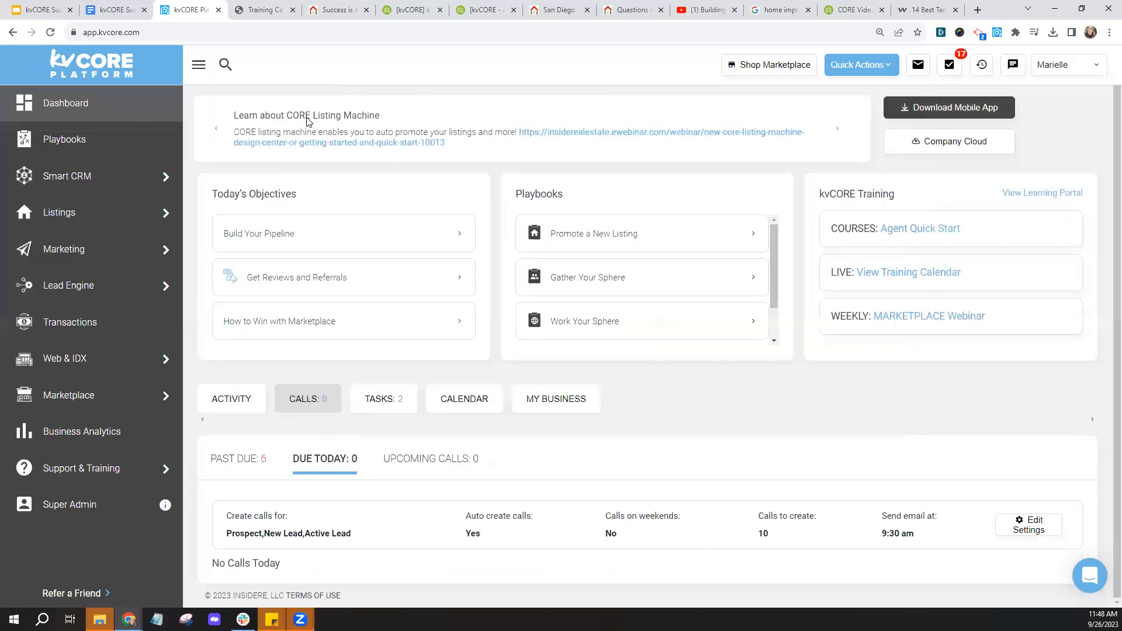
left_click(237, 460)
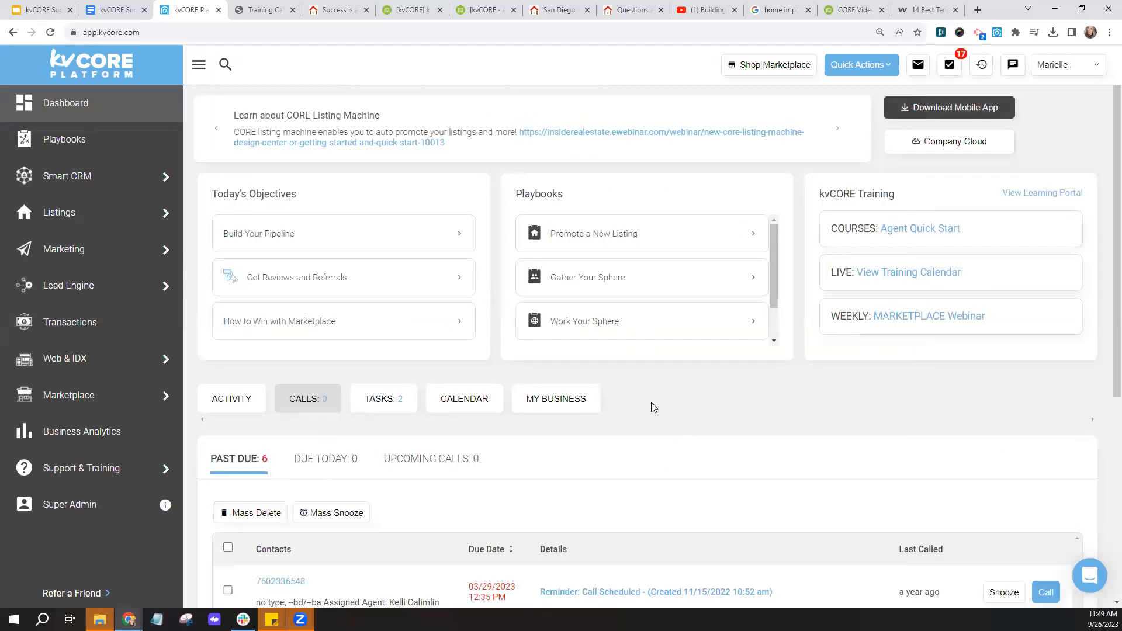
scroll(653, 407, "down", 4)
scroll(653, 407, "down", 2)
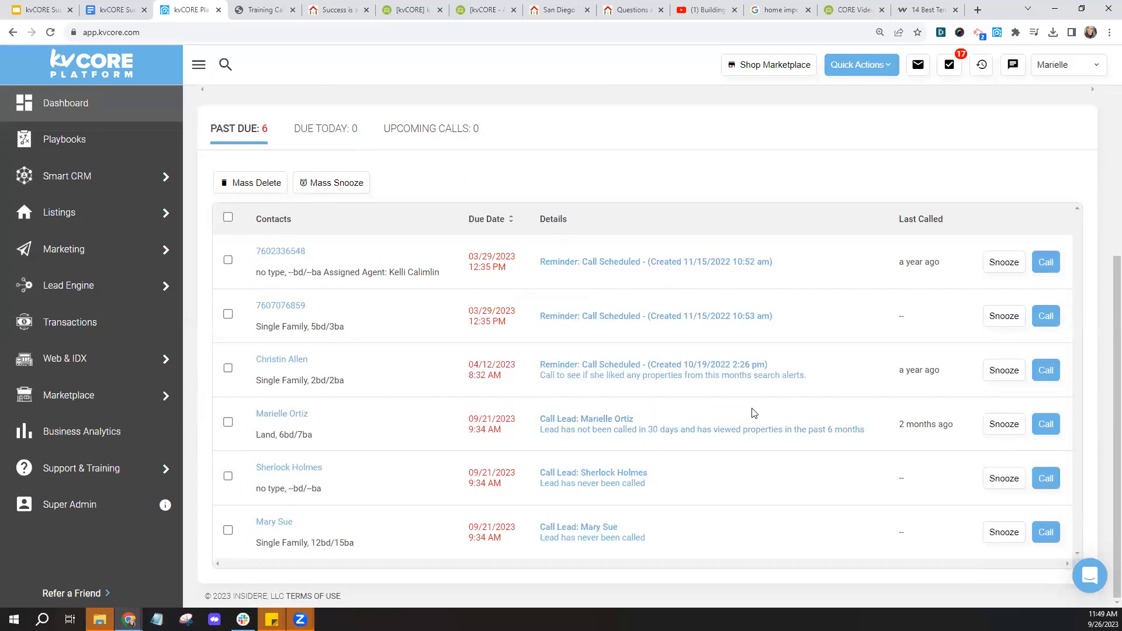
left_click(1046, 381)
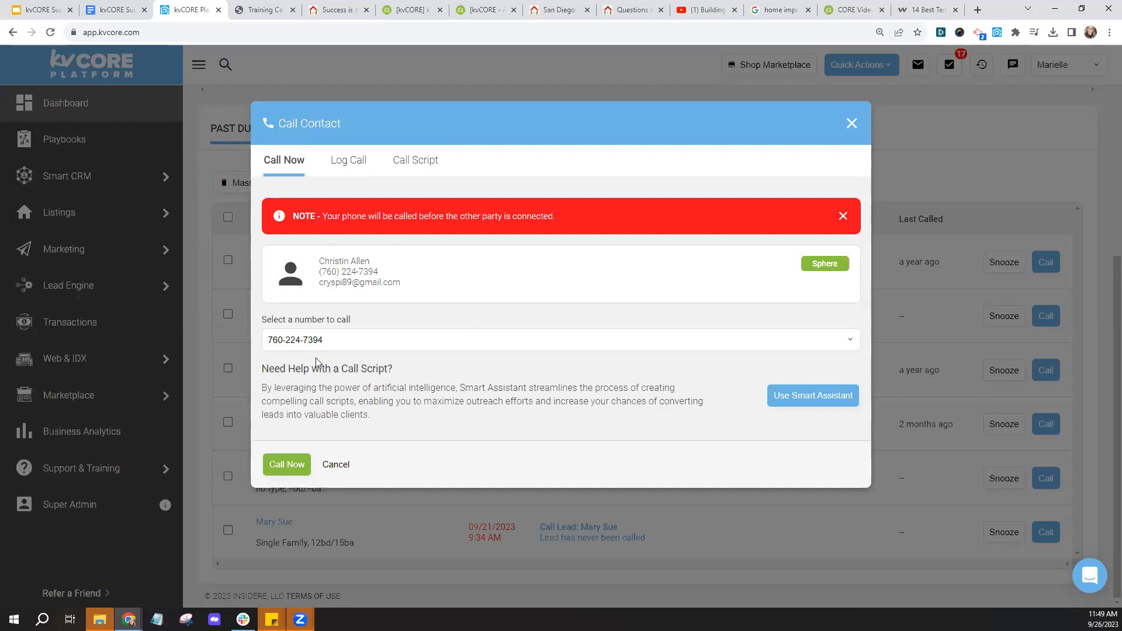
left_click(852, 124)
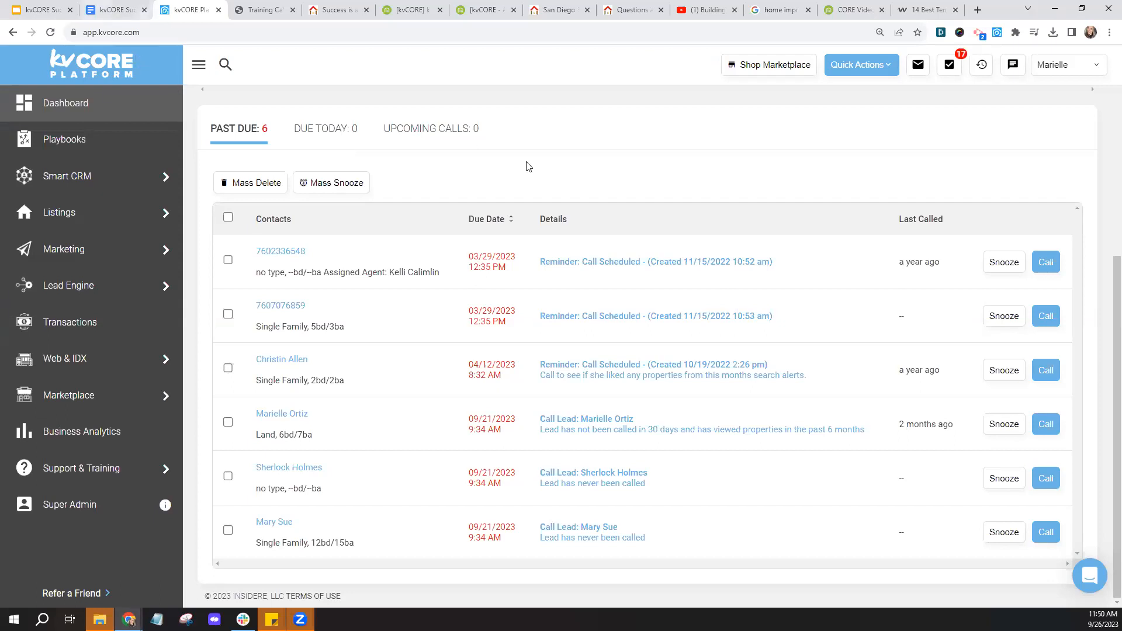
- View the account menu with the agent's phone number, and close it
left_click(1049, 76)
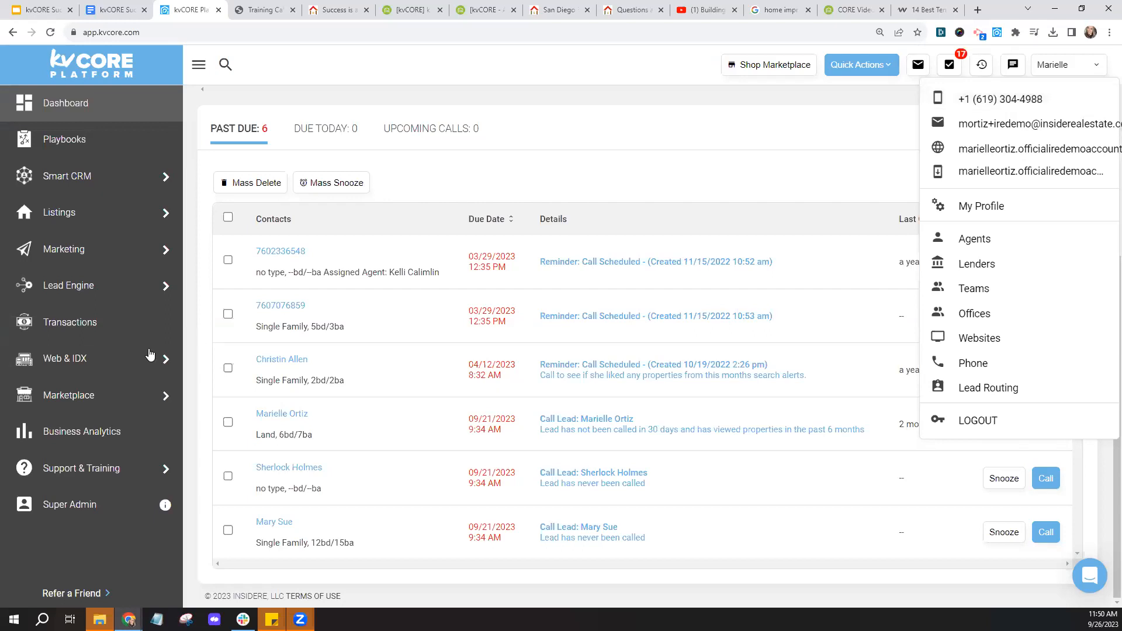
mouse_move(80, 411)
key("ctrl")
key("ctrl")
mouse_move(84, 295)
key("ctrl")
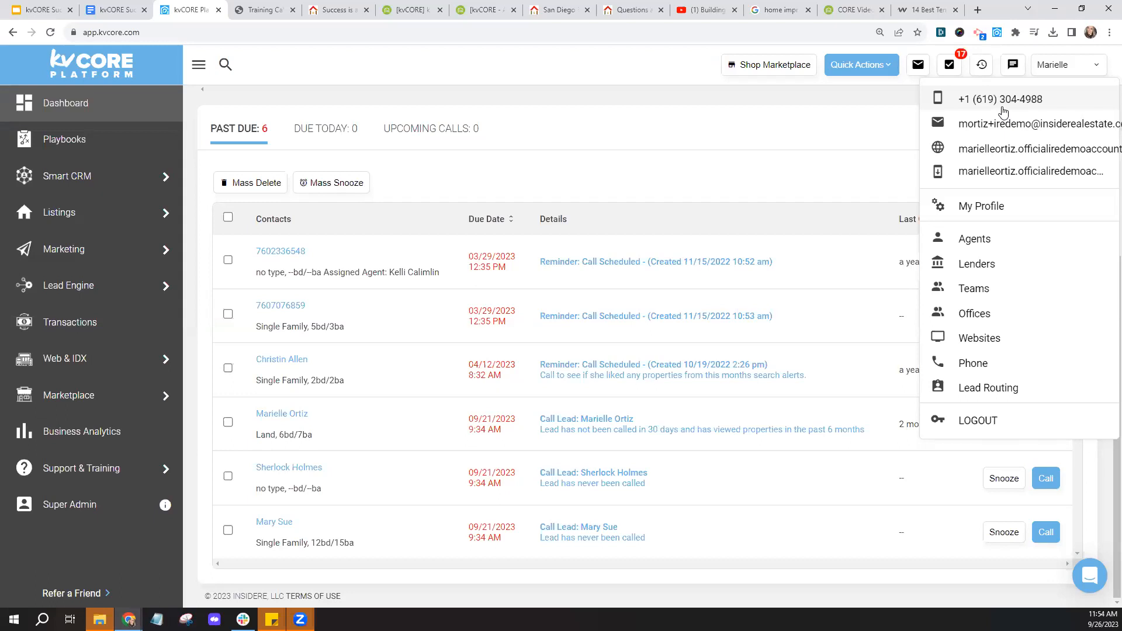
left_click(735, 138)
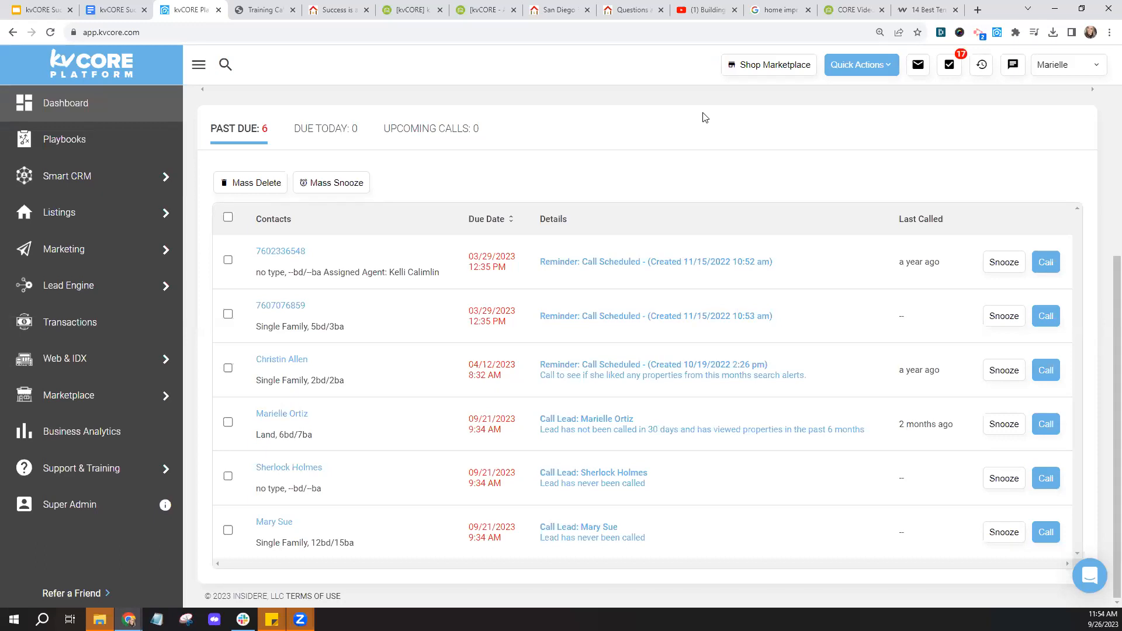
- Return to the slide presentation and advance to the "Making a Call in the Mobile App" slide
scroll(785, 158, "up", 5)
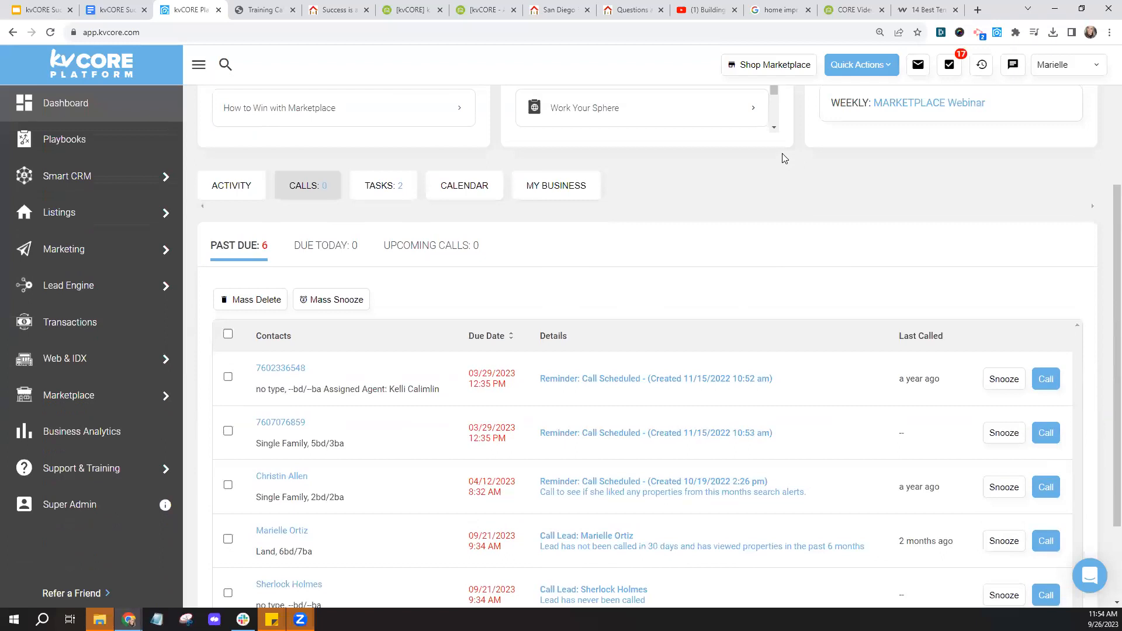
scroll(784, 158, "up", 1)
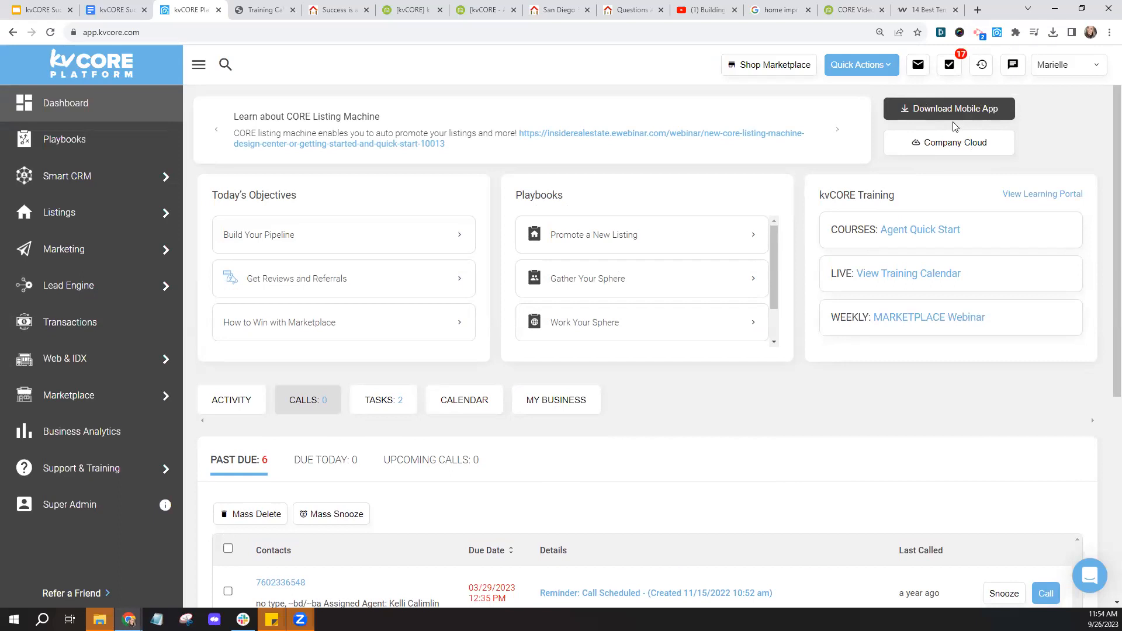
left_click(41, 10)
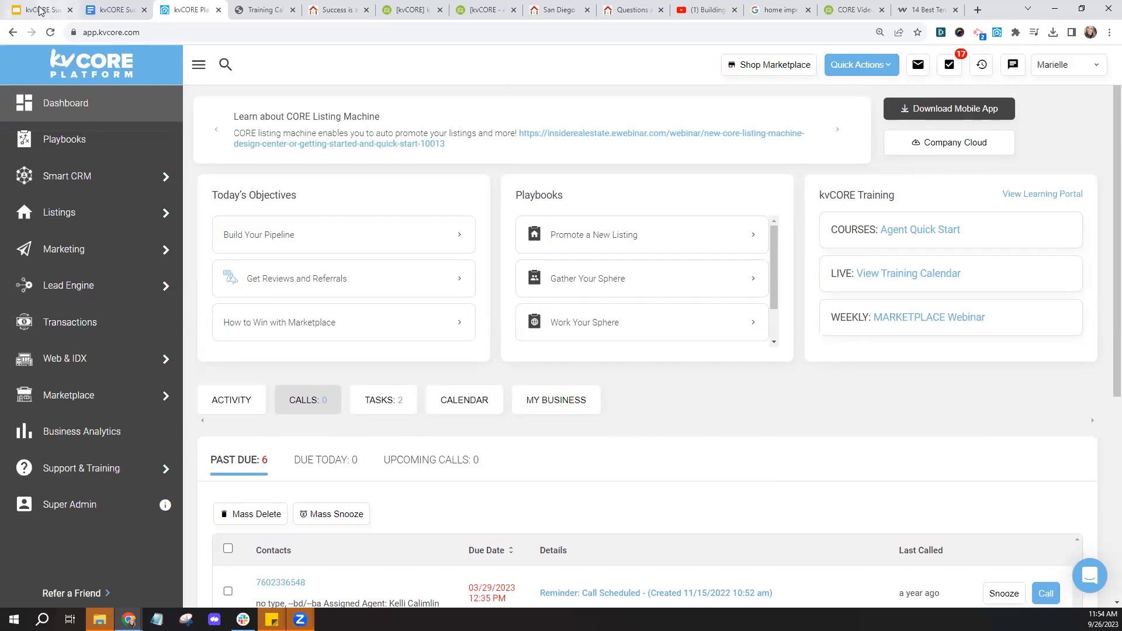
key("Right")
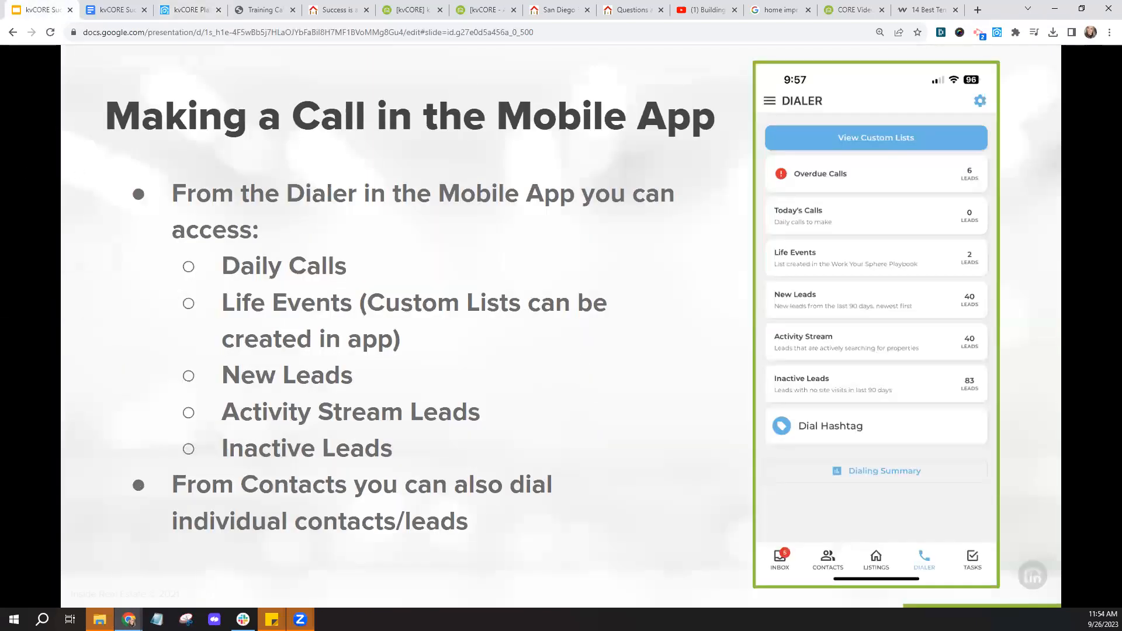
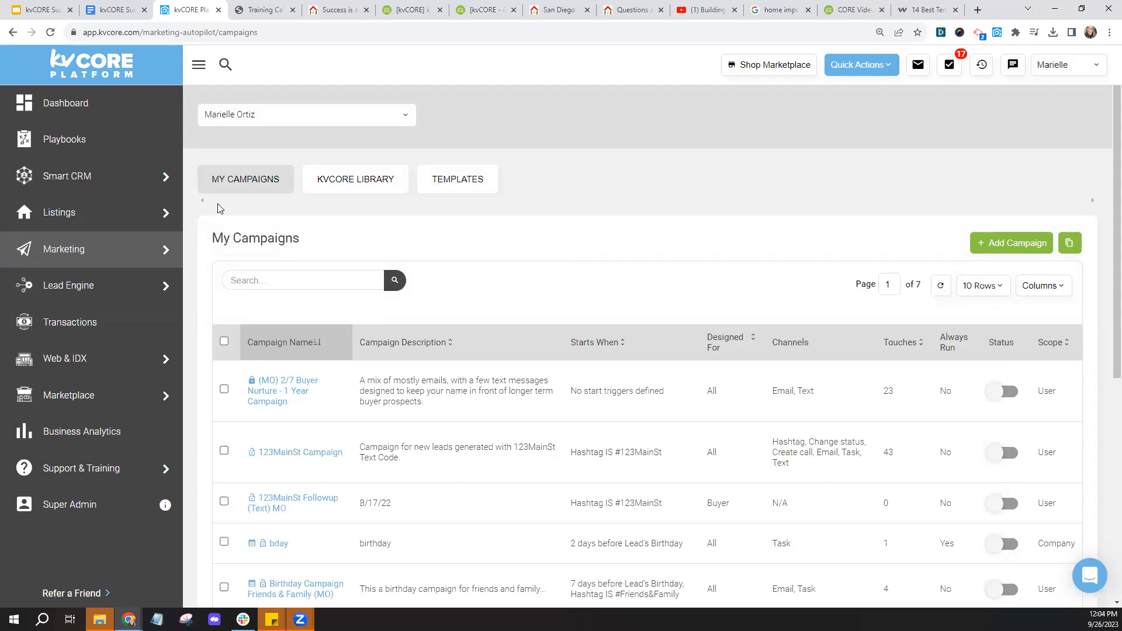
- Review the first page of My Campaigns in kvCORE, including each campaign's start trigger and status
left_click(243, 192)
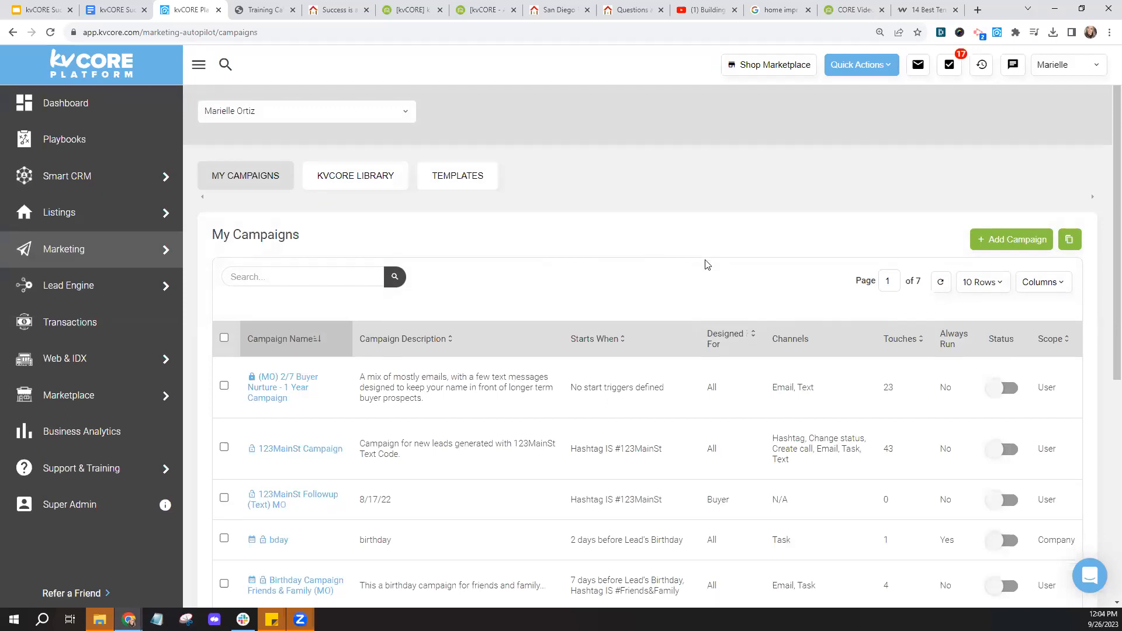
scroll(705, 272, "down", 2)
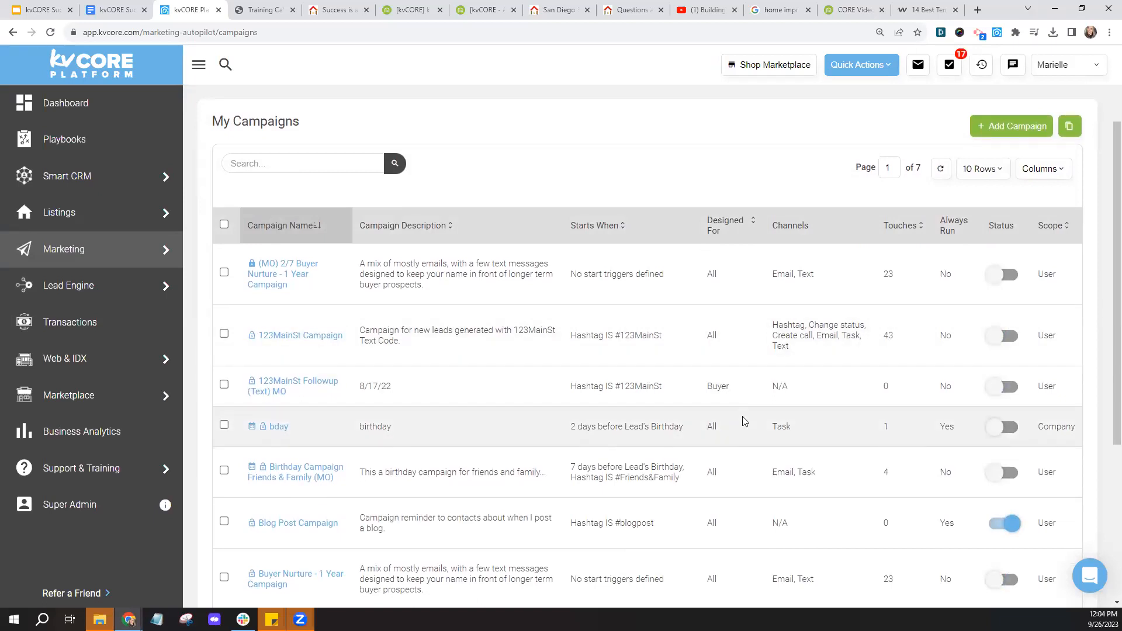
scroll(744, 421, "down", 5)
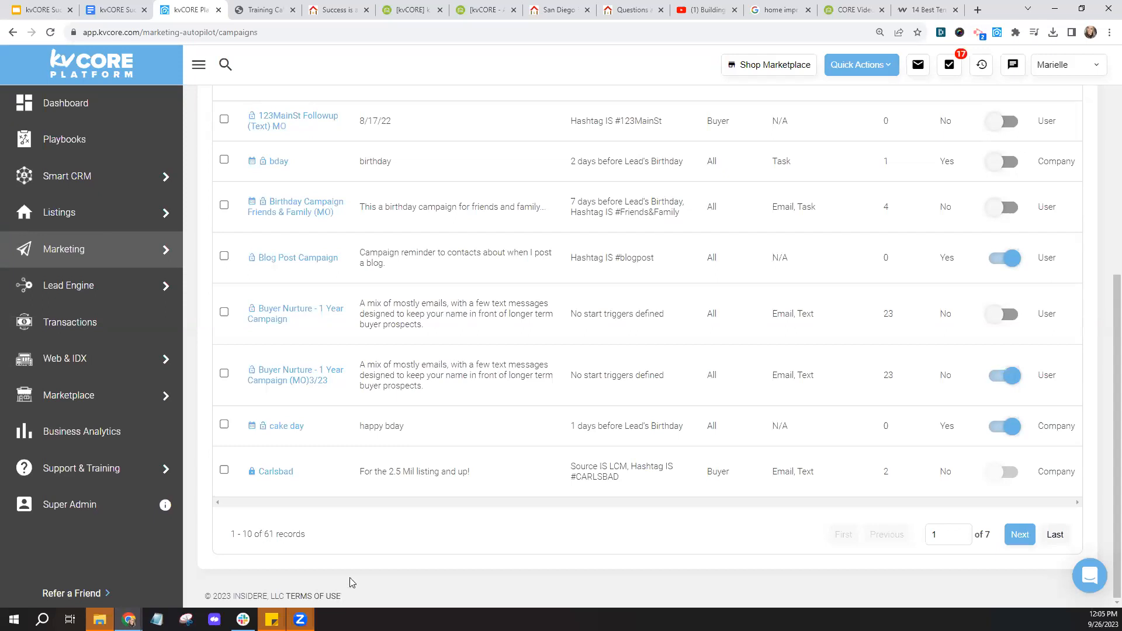
scroll(560, 555, "up", 3)
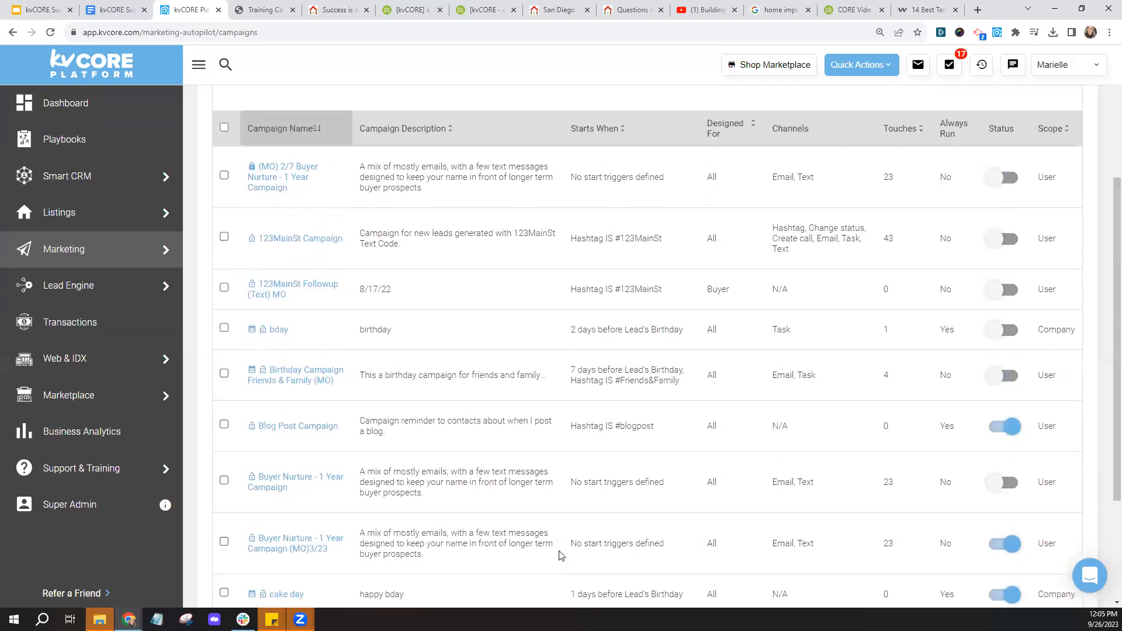
scroll(560, 555, "up", 1)
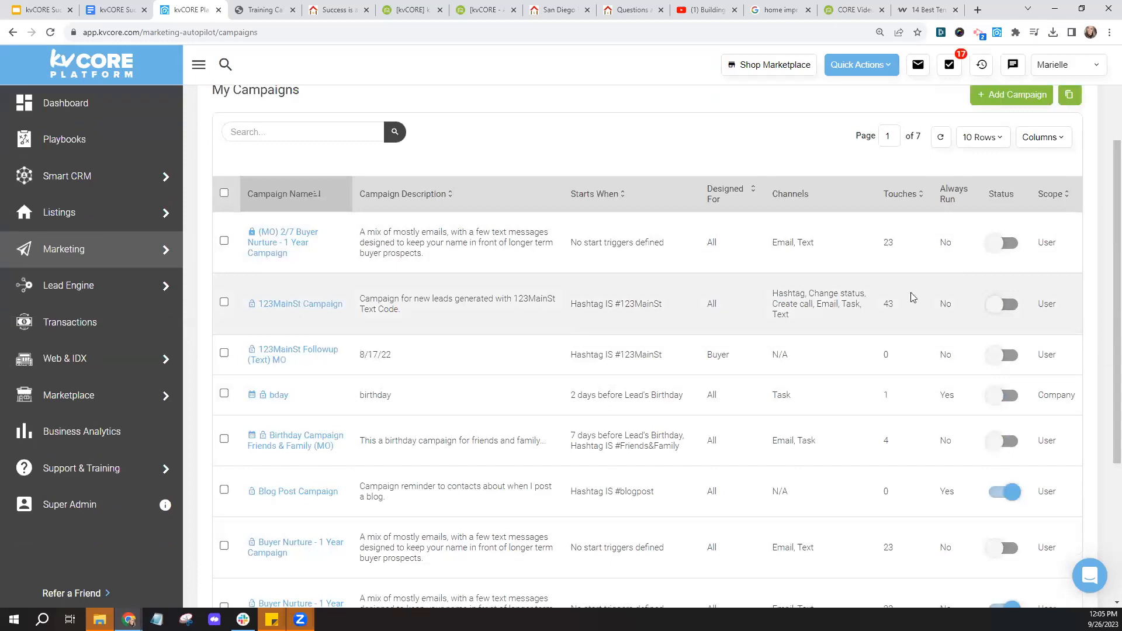
- Activate the "(MO) 2/7 Buyer Nurture - 1 Year Campaign", and deactivate it again, confirming the stop of its future actions
left_click(1003, 244)
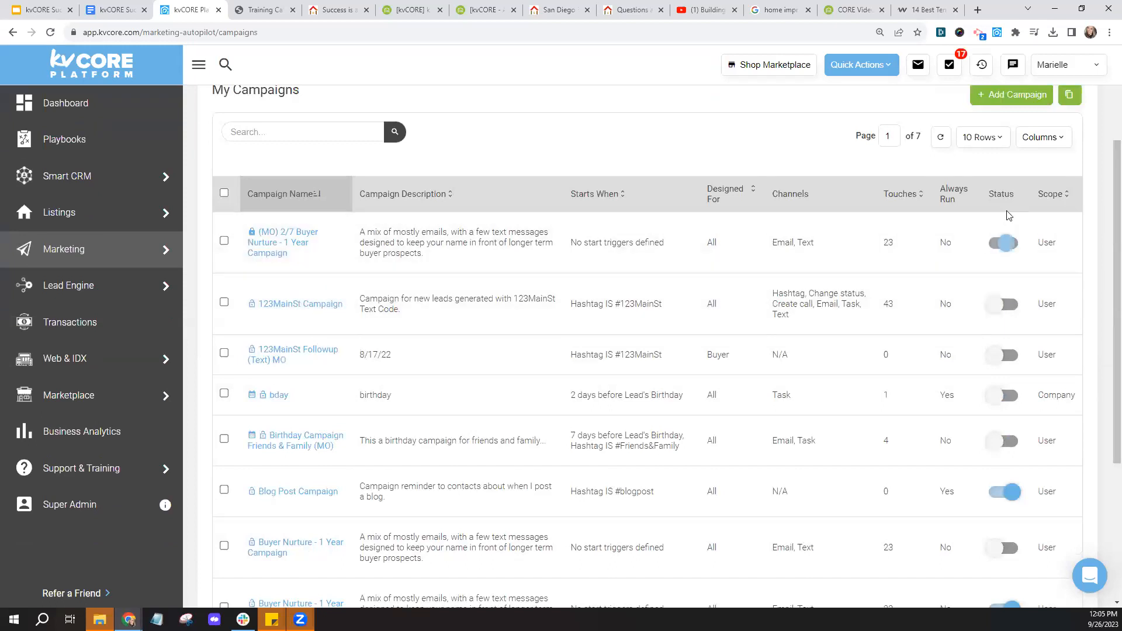
left_click(532, 321)
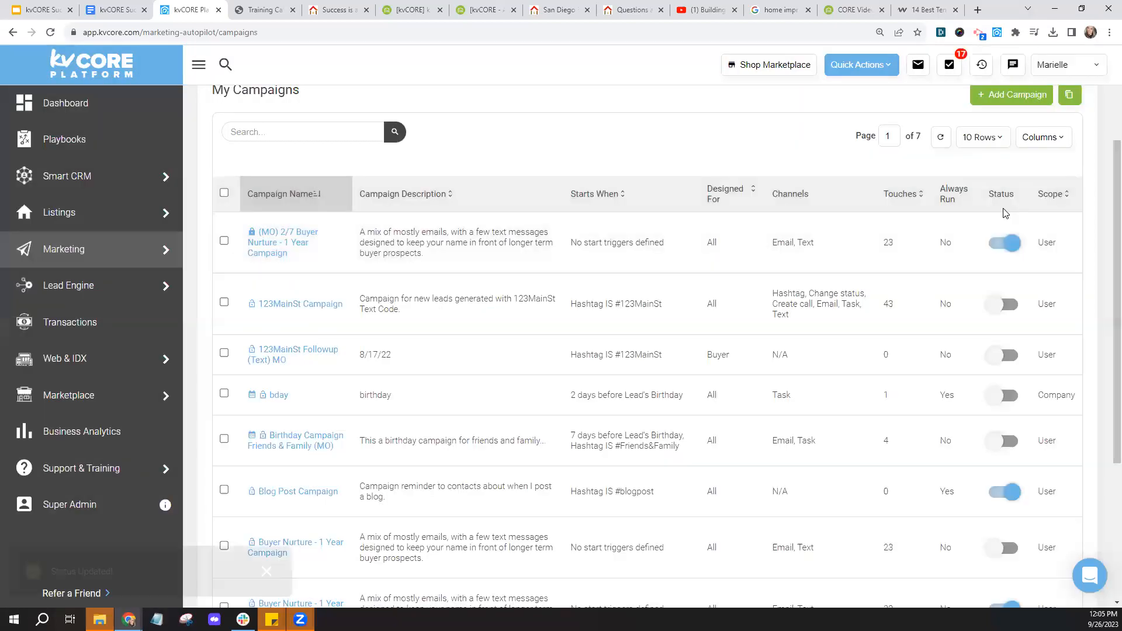
left_click(1009, 243)
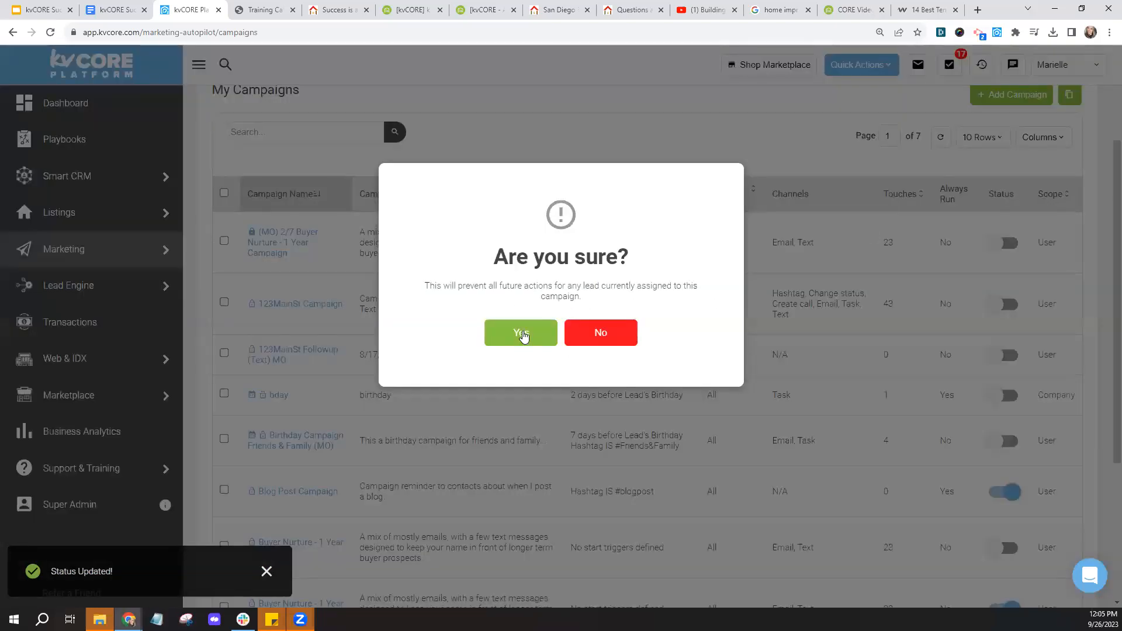
left_click(522, 336)
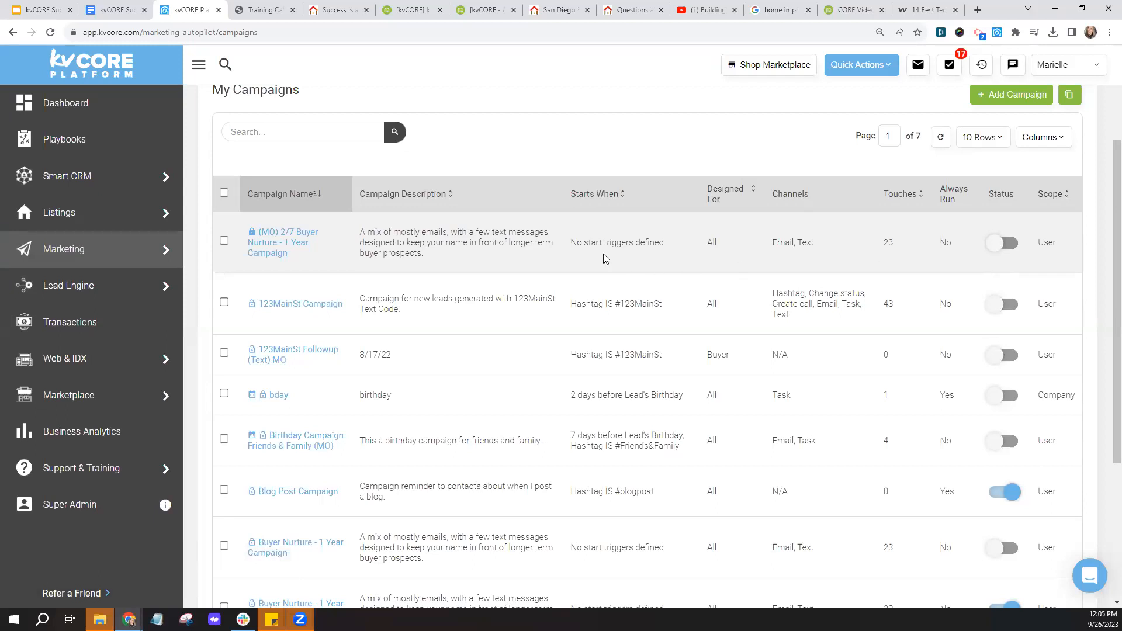
- Compare the campaigns' start triggers across the first two pages of My Campaigns, highlighting "No start triggers defined" and "Status IS New Lead"
left_click_drag(572, 245, 672, 249)
left_click(675, 251)
scroll(654, 256, "down", 2)
scroll(655, 256, "down", 2)
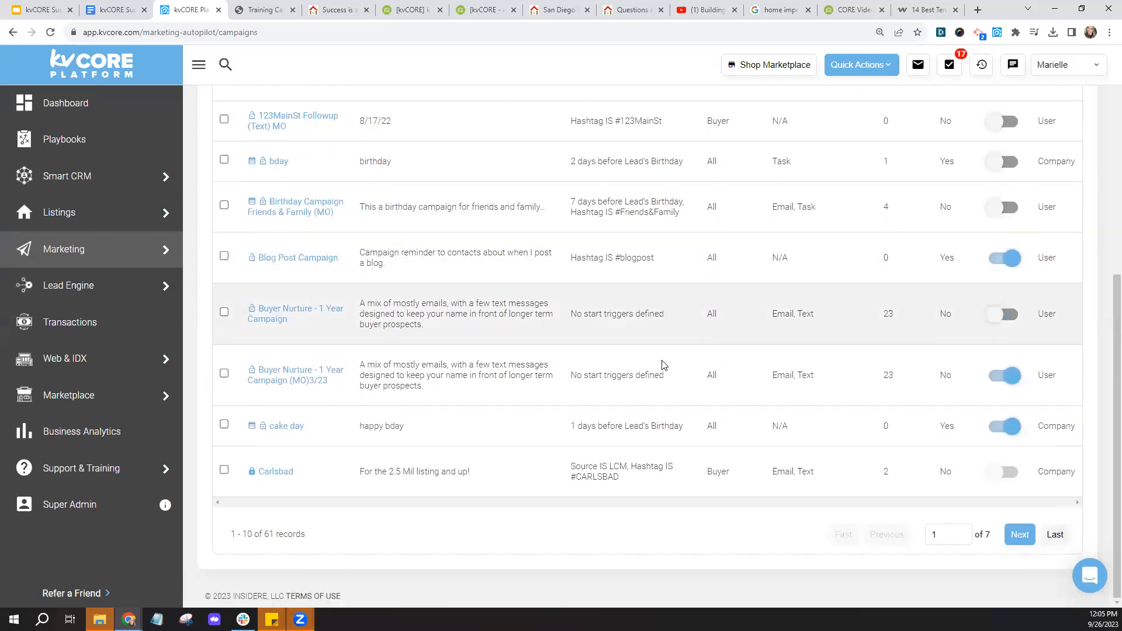
left_click(1018, 536)
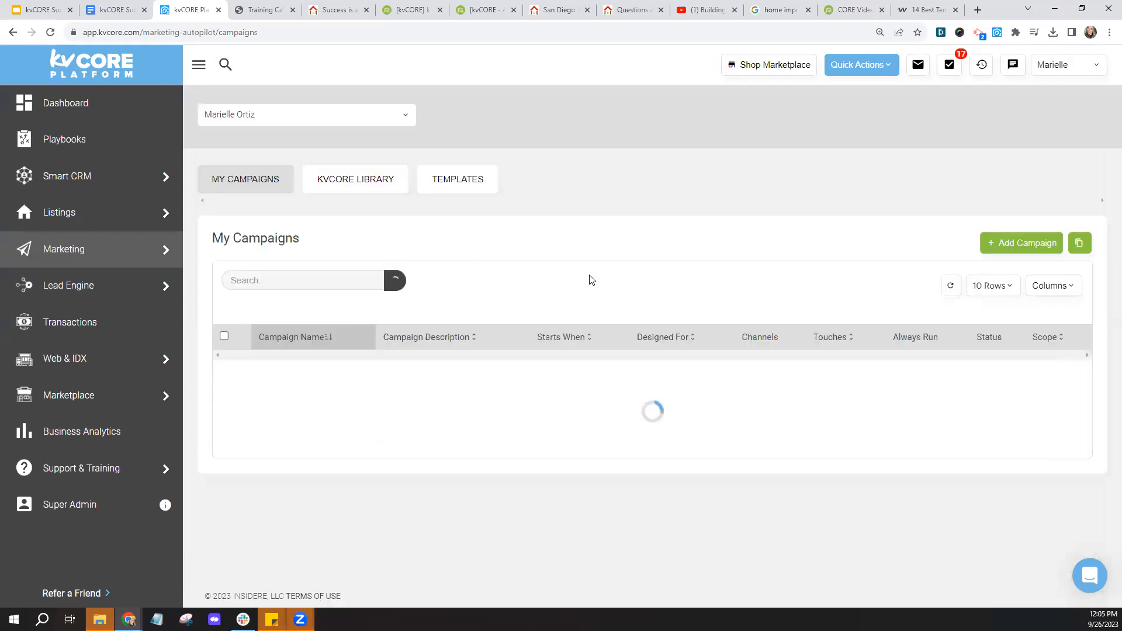
scroll(653, 279, "down", 1)
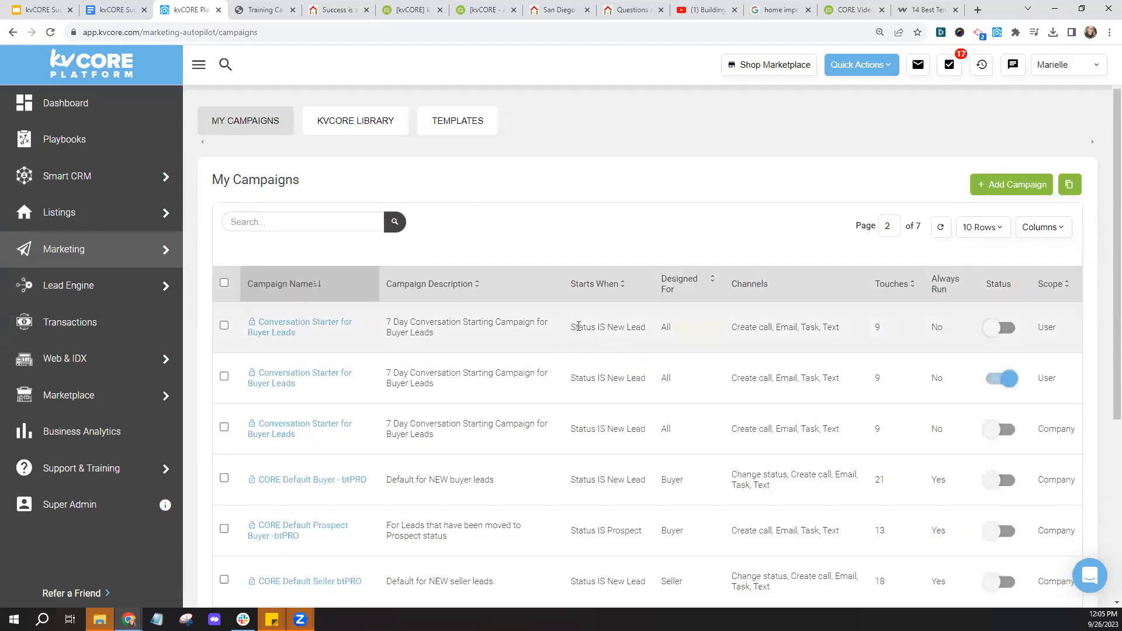
triple_click(621, 328)
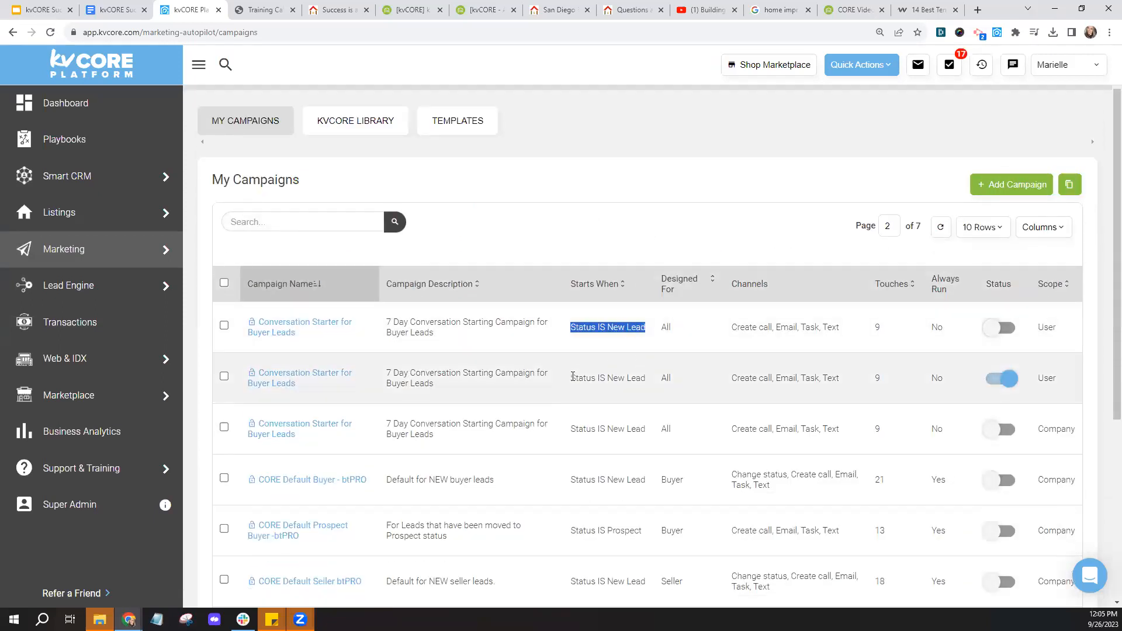
left_click_drag(573, 377, 648, 379)
left_click(667, 388)
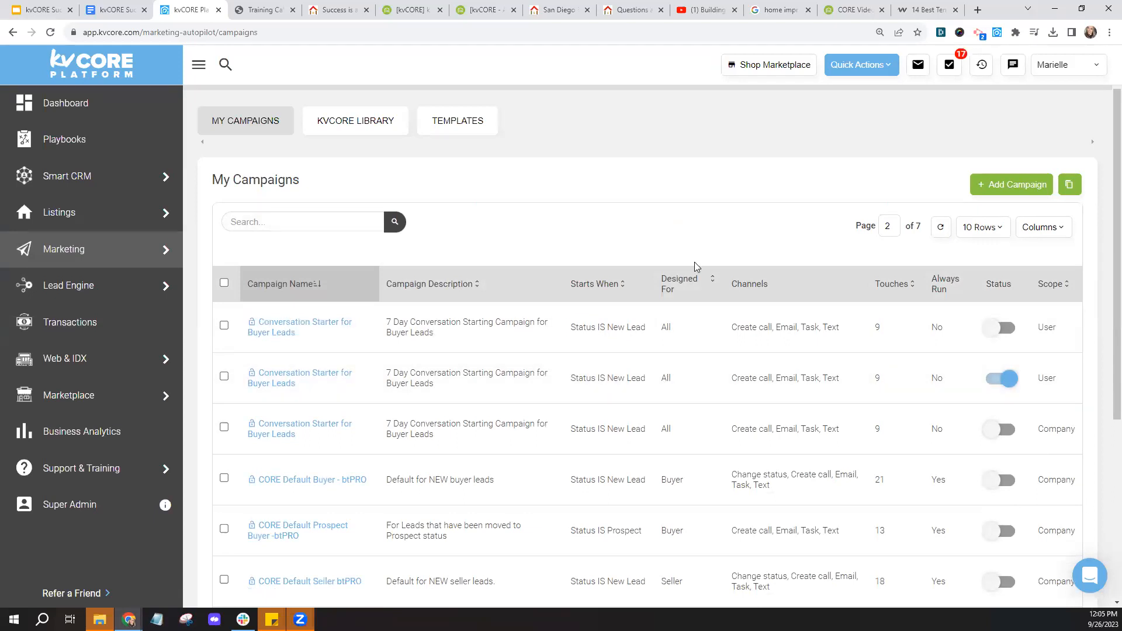
- Open the kvCORE Library and examine the descriptions and start conditions of its prebuilt campaigns
scroll(695, 262, "up", 1)
left_click(253, 193)
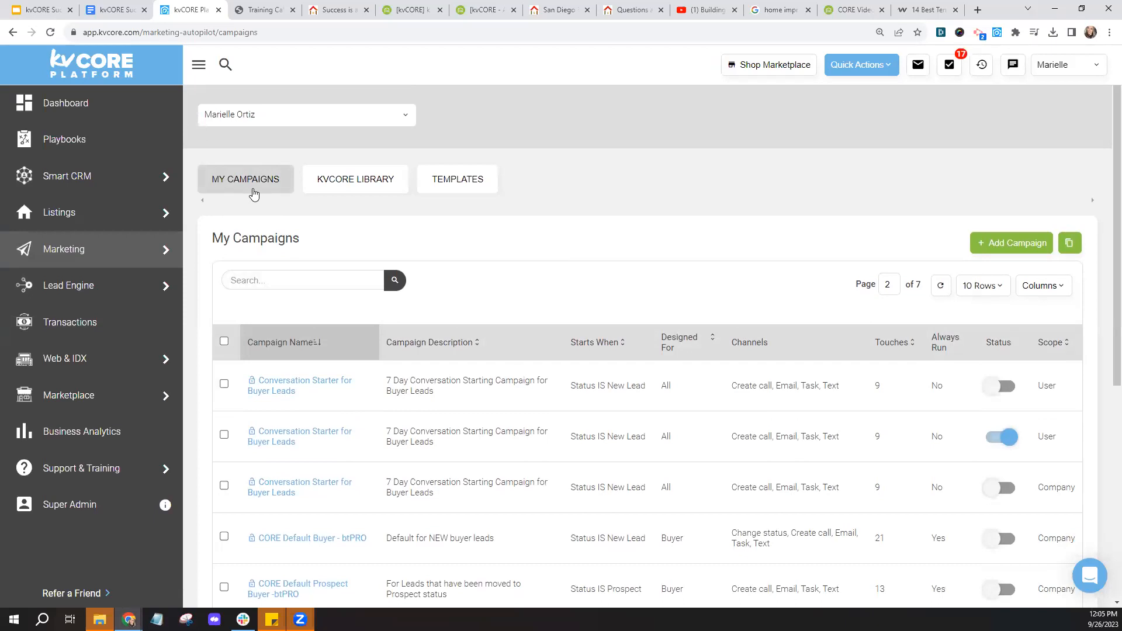
left_click(355, 194)
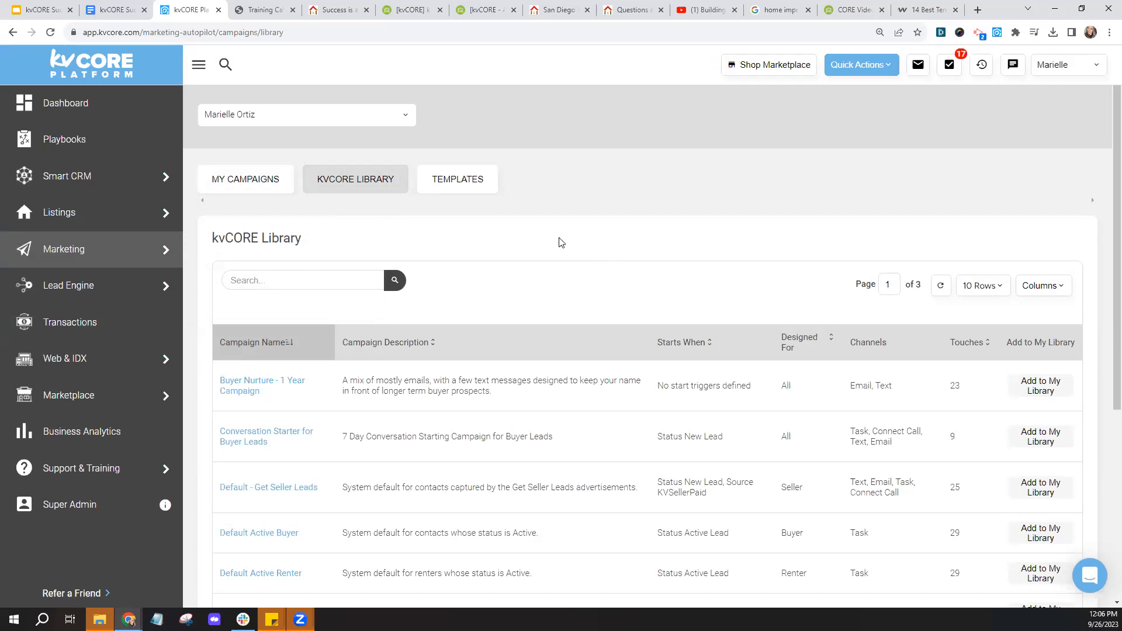
scroll(713, 234, "down", 3)
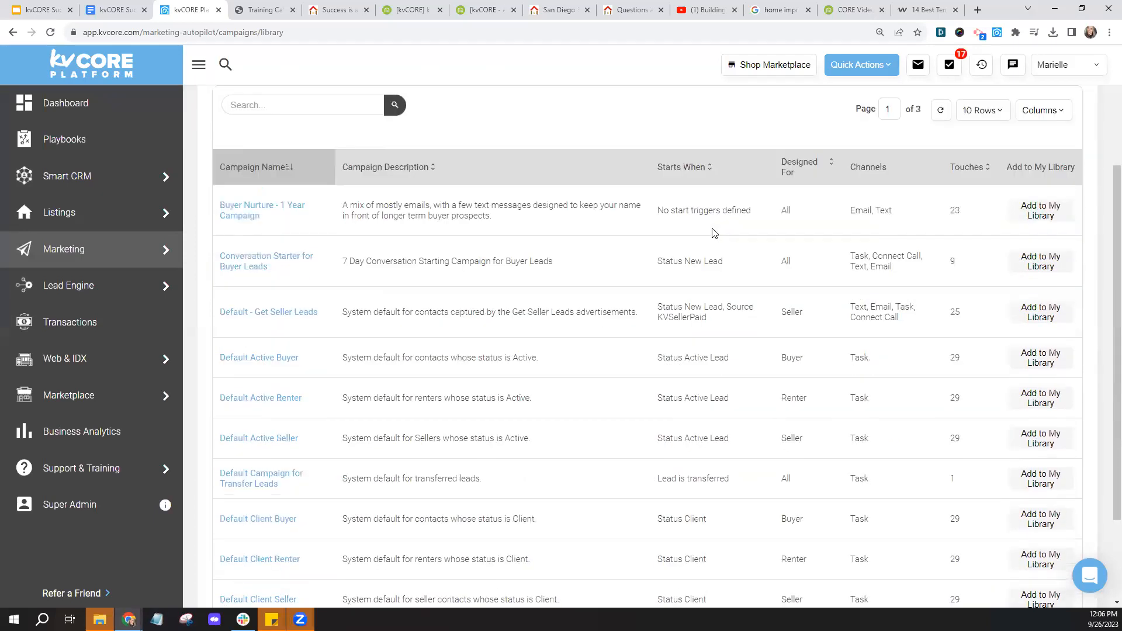
scroll(713, 233, "down", 1)
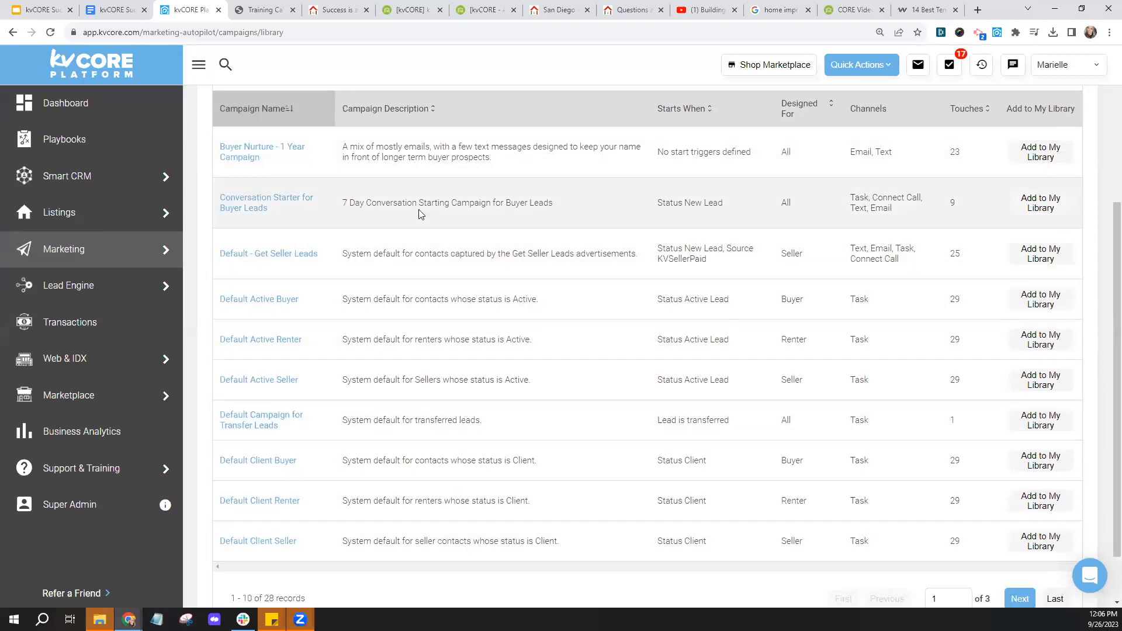
- Examine the start condition and channels of the "Conversation Starter for Buyer Leads" campaign, highlighting its Connect Call and Task channels
left_click_drag(656, 206, 744, 208)
left_click(745, 207)
left_click_drag(848, 210, 897, 217)
left_click(897, 217)
left_click(875, 125)
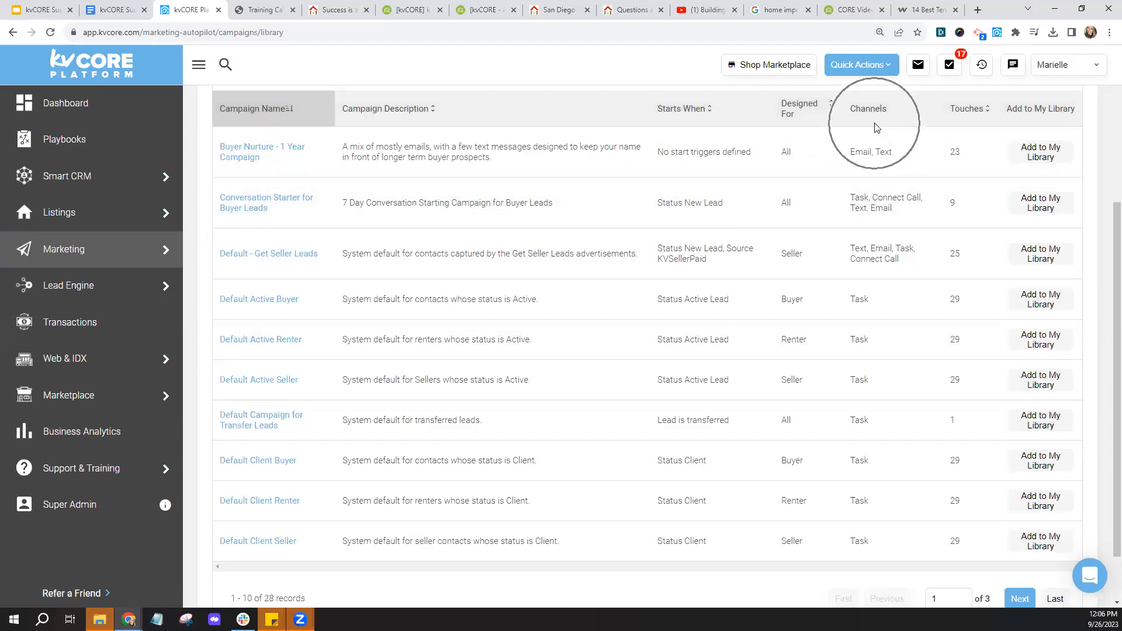
left_click_drag(875, 194, 930, 190)
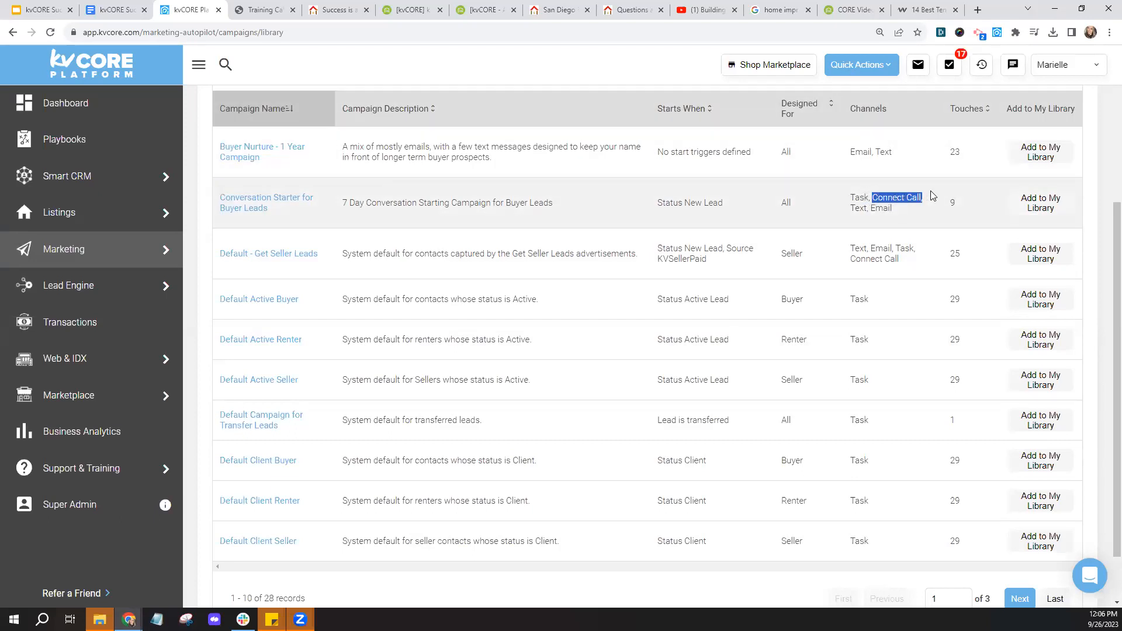
left_click(915, 222)
double_click(857, 198)
left_click(831, 231)
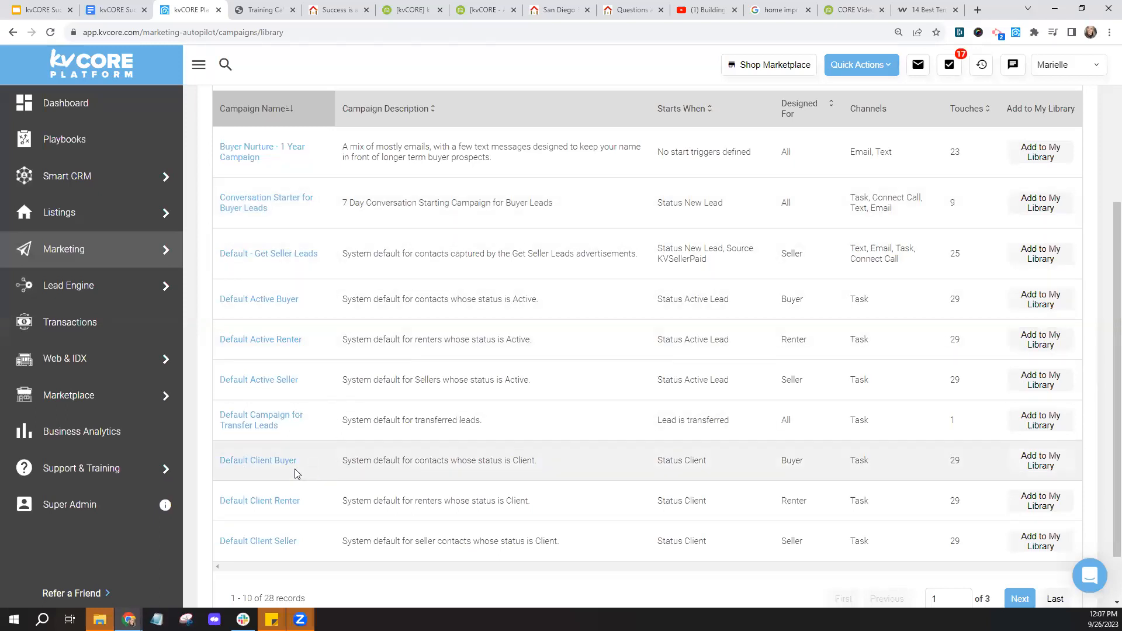
- Examine the "Default Client Buyer" campaign's name and channel, and the option for adding a prebuilt campaign to the personal library
left_click_drag(313, 463, 239, 470)
left_click(278, 473)
left_click_drag(851, 462, 879, 460)
left_click(879, 461)
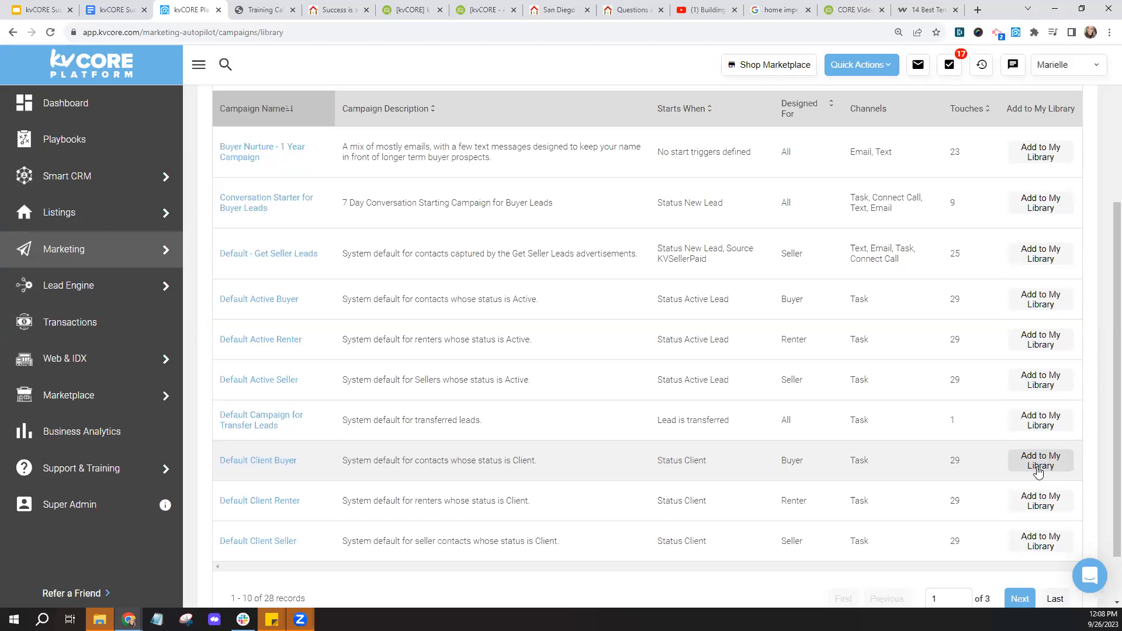
scroll(869, 463, "up", 5)
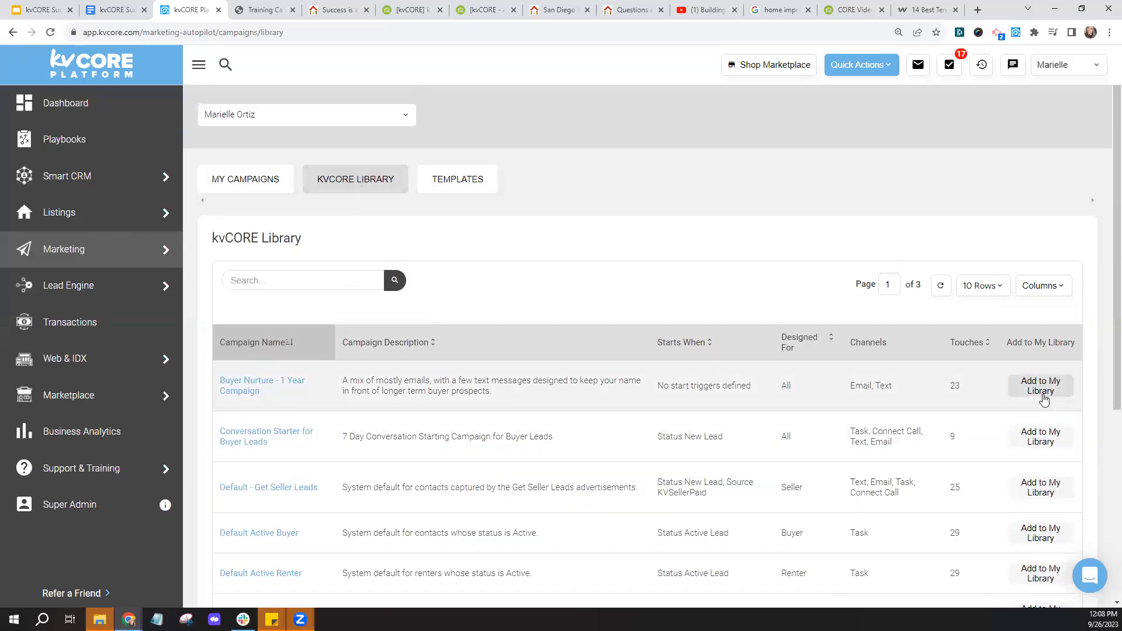
left_click(1044, 397)
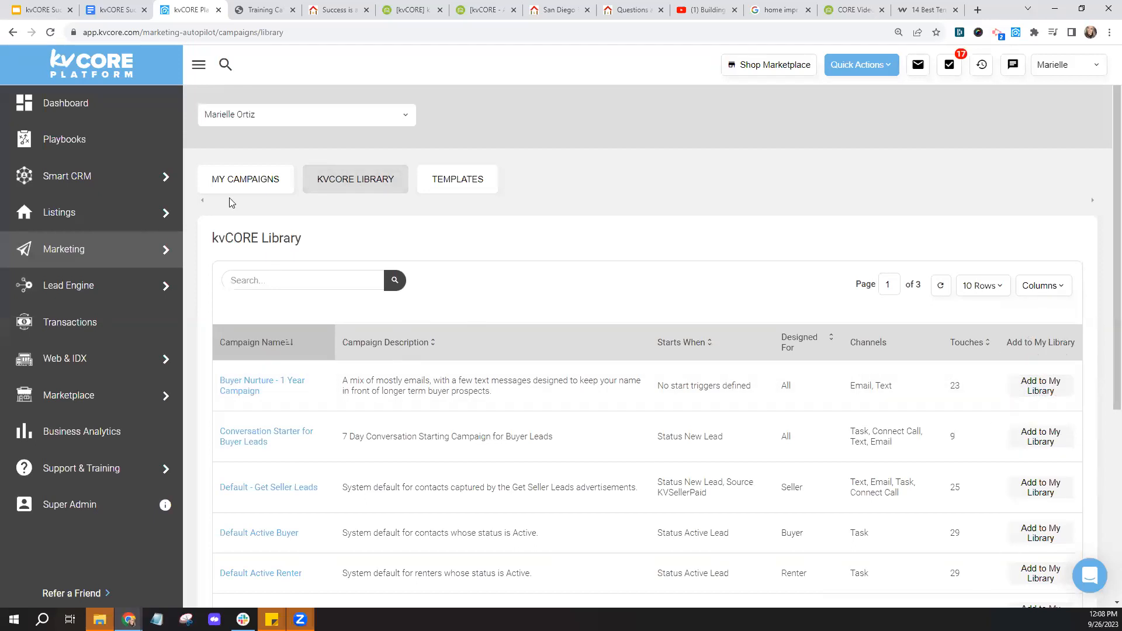
- Open the campaign templates and search the email templates for "imported leads default"
left_click(239, 186)
left_click(239, 185)
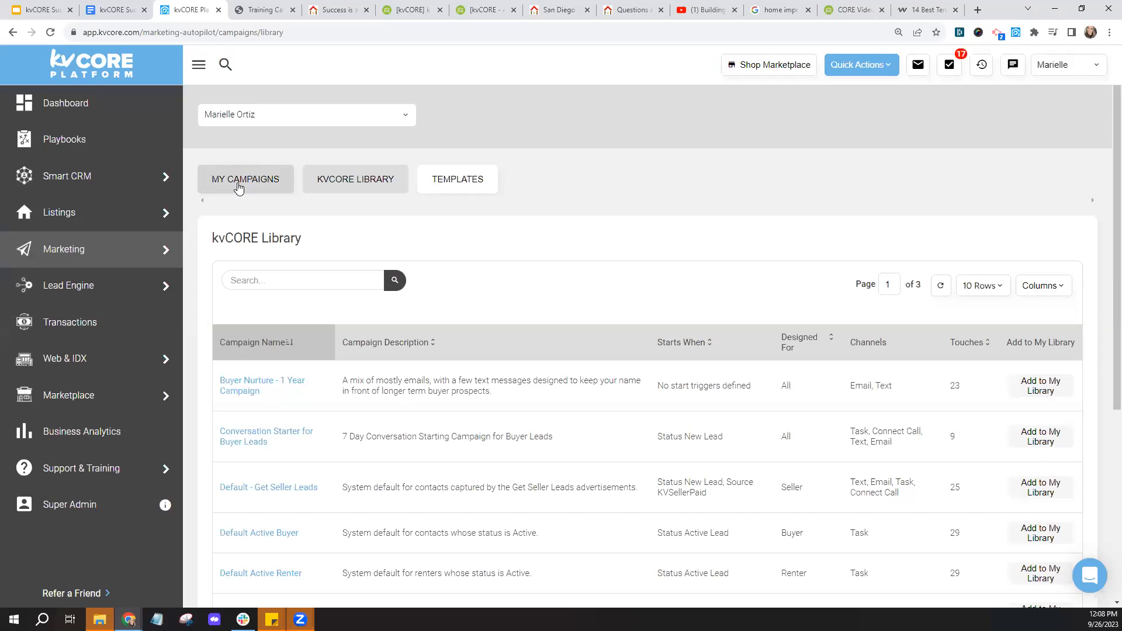
left_click(465, 194)
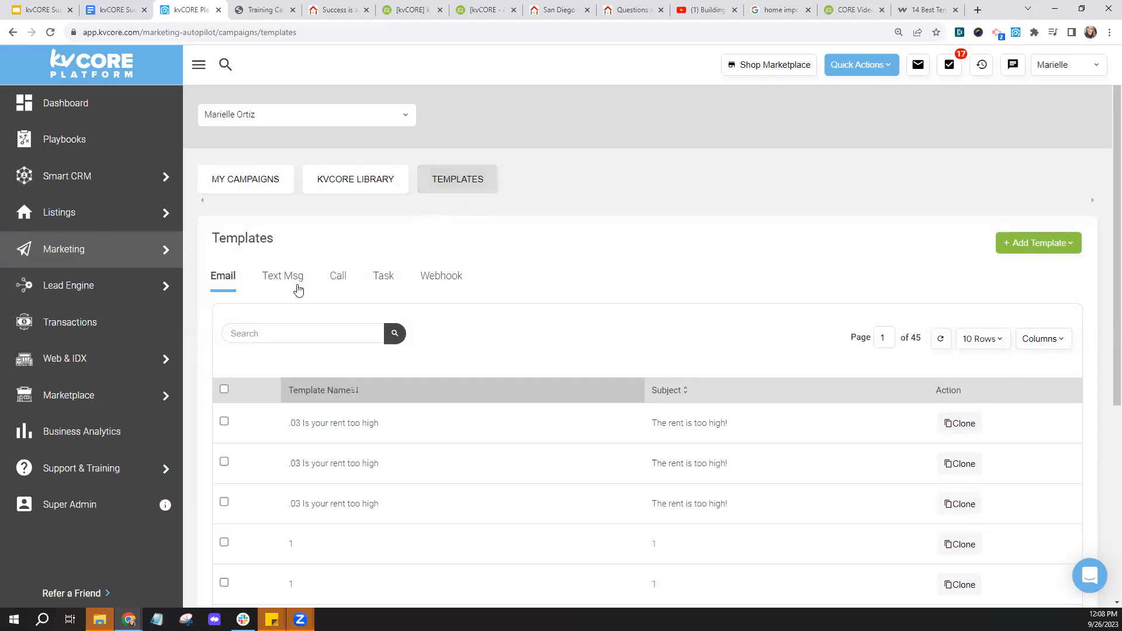
left_click(222, 292)
left_click(393, 297)
left_click(275, 334)
type("imported leads ")
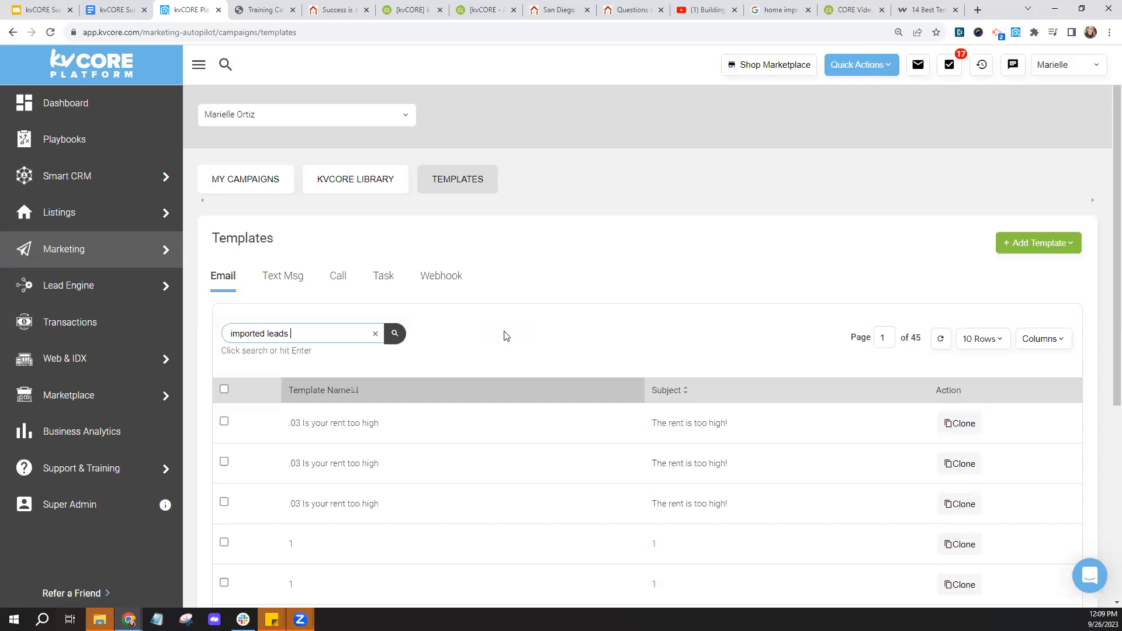
type("default")
left_click(395, 337)
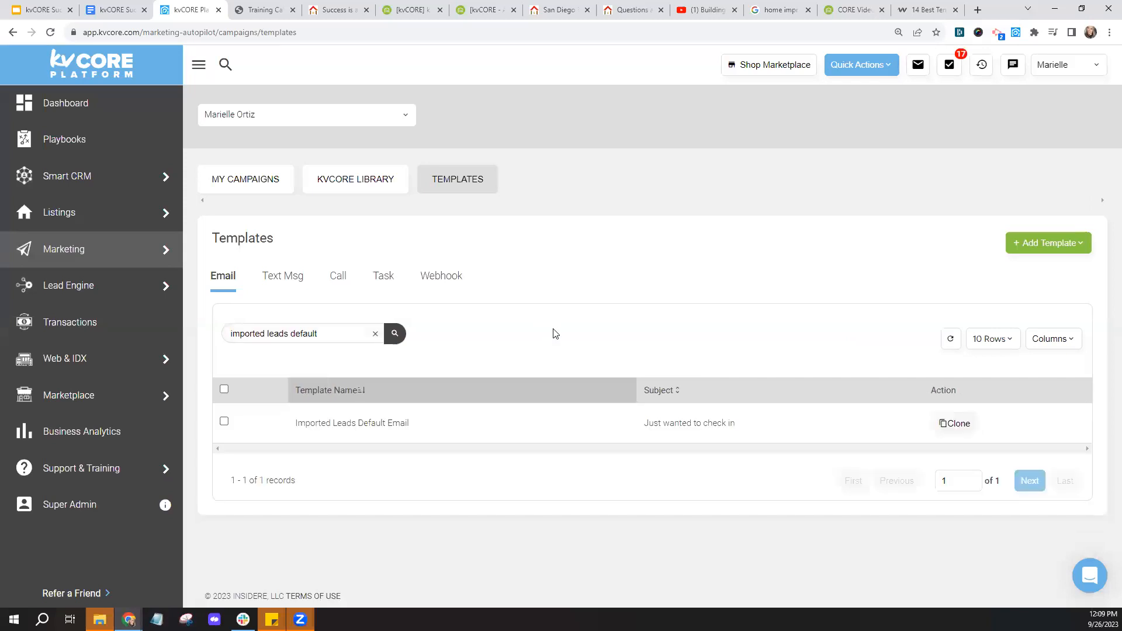
- Highlight the "Imported Leads Default Email" template name and open that template for cloning
left_click_drag(288, 425, 448, 421)
left_click(447, 421)
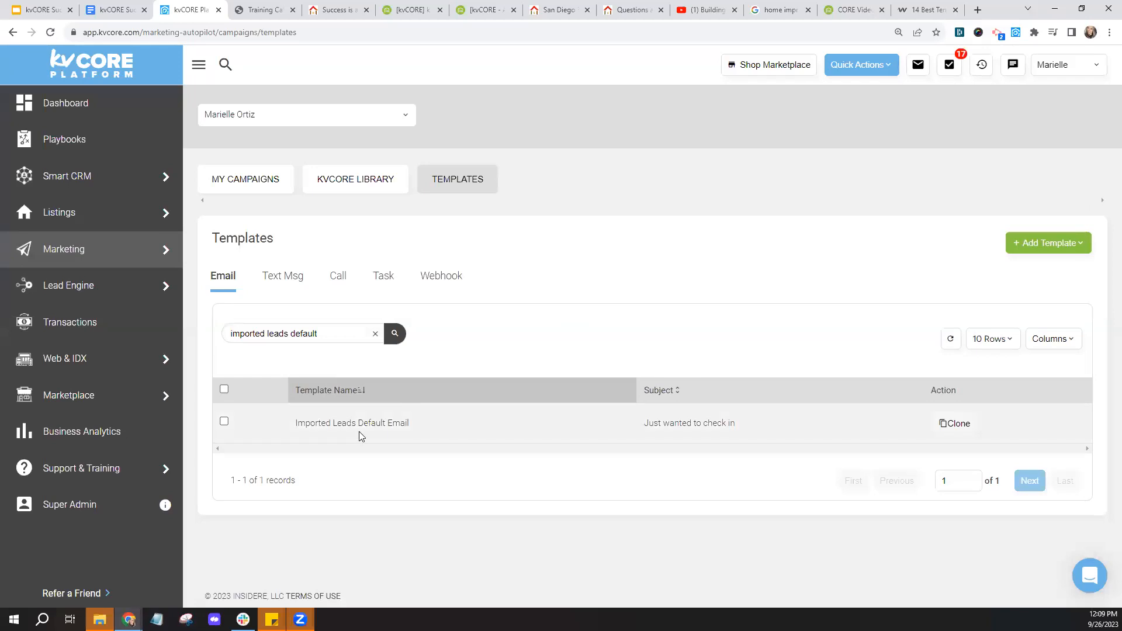
left_click_drag(287, 422, 401, 422)
right_click(401, 422)
left_click(429, 431)
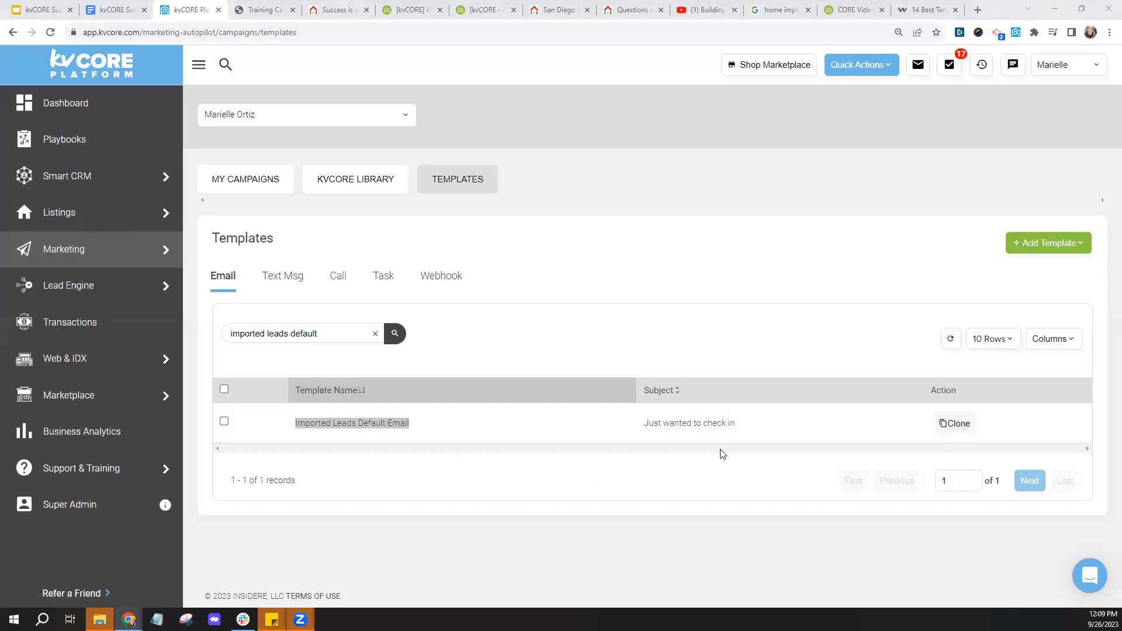
left_click(957, 435)
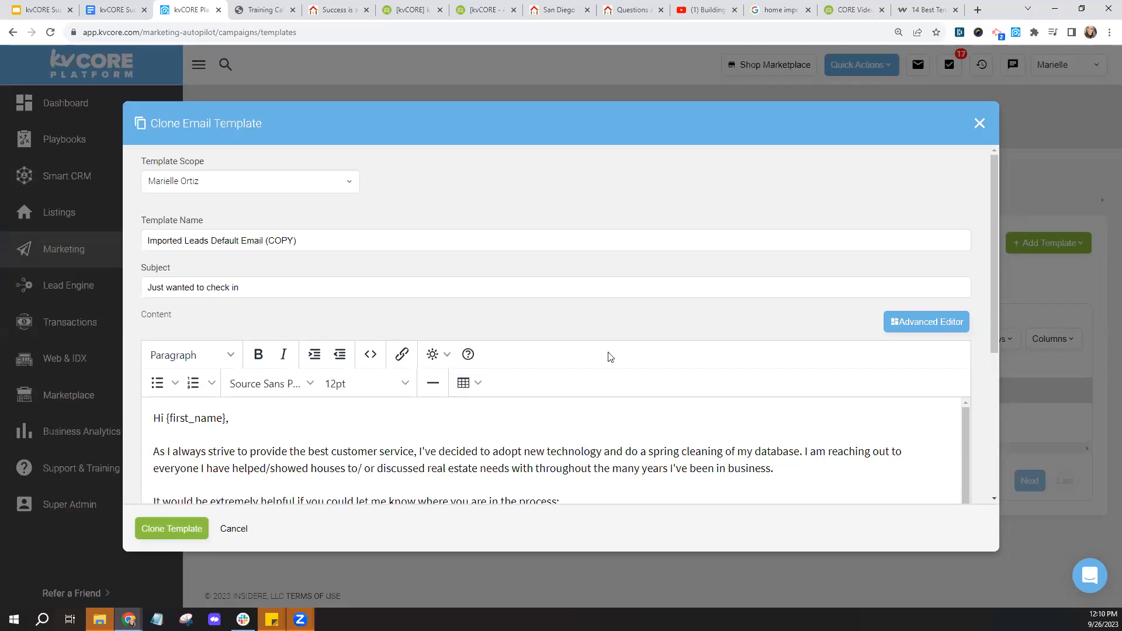
- Review the cloned email's body text, highlighting the {agent_site_url} merge field
scroll(603, 321, "down", 3)
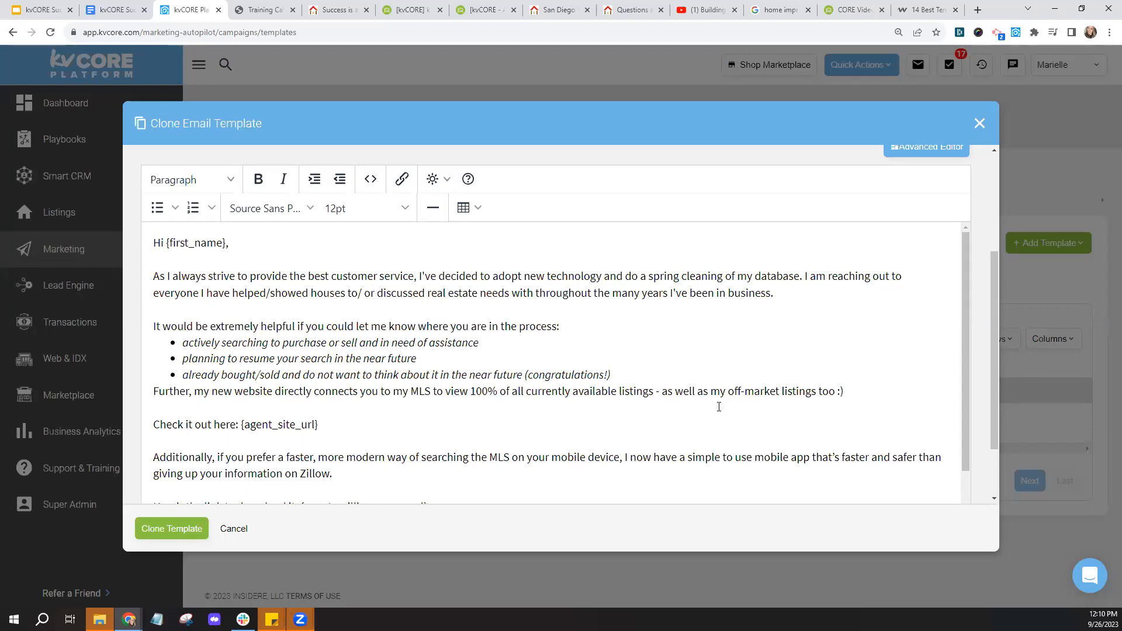
left_click_drag(240, 426, 328, 418)
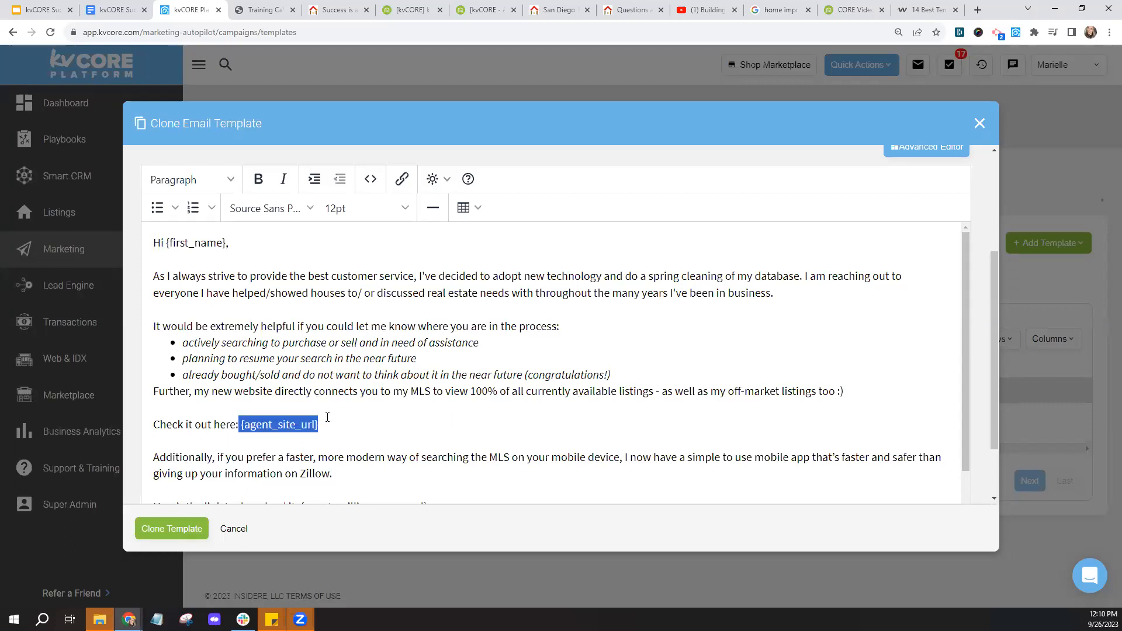
left_click(338, 421)
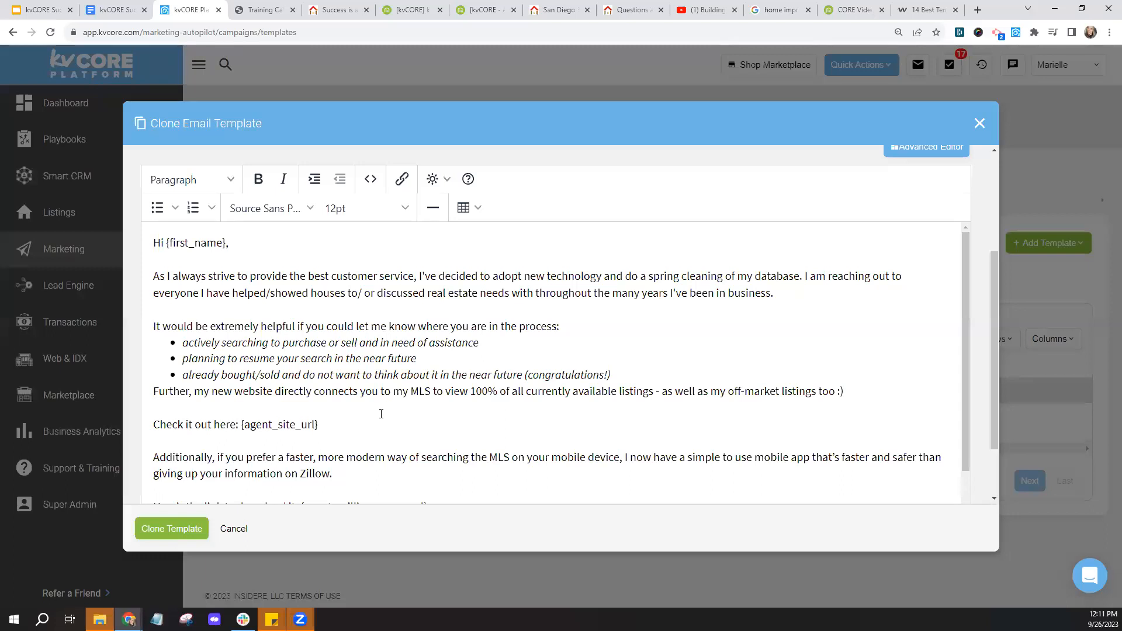
scroll(381, 416, "down", 1)
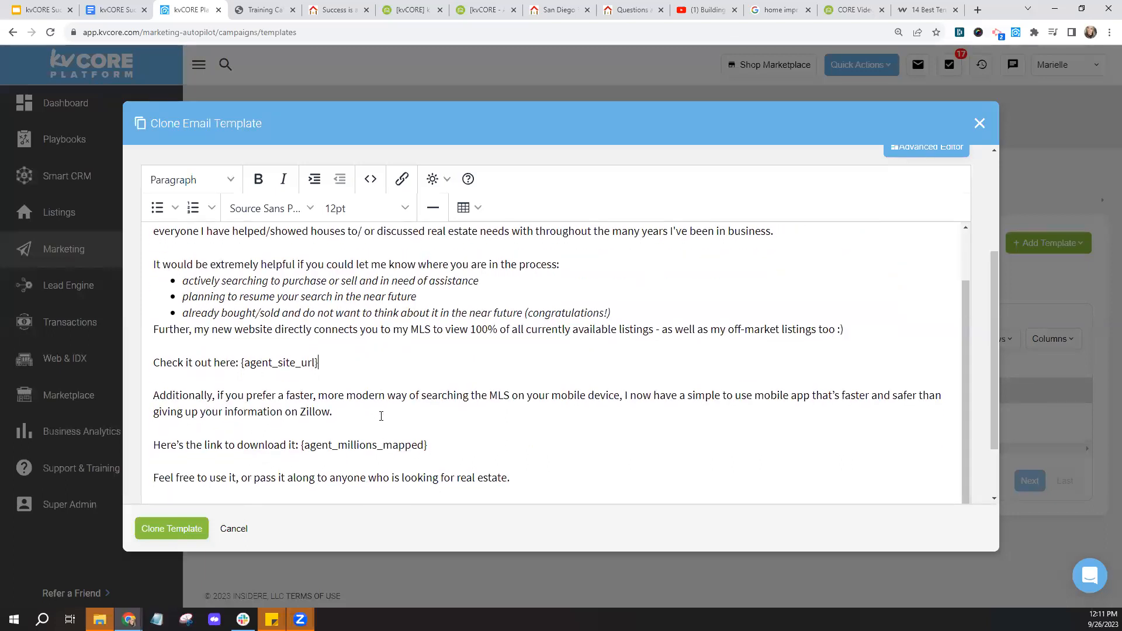
- Delete the mobile app paragraph and its {agent_millions_mapped} download line from the cloned email, leaving blank space in their place
left_click_drag(432, 445, 147, 395)
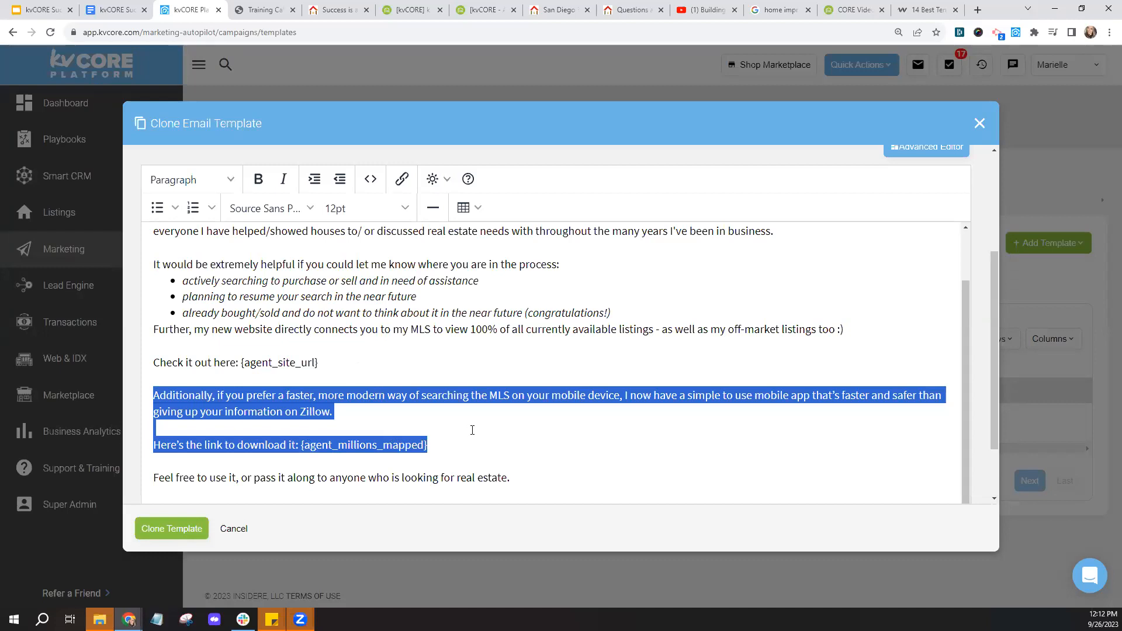
key("BackSpace")
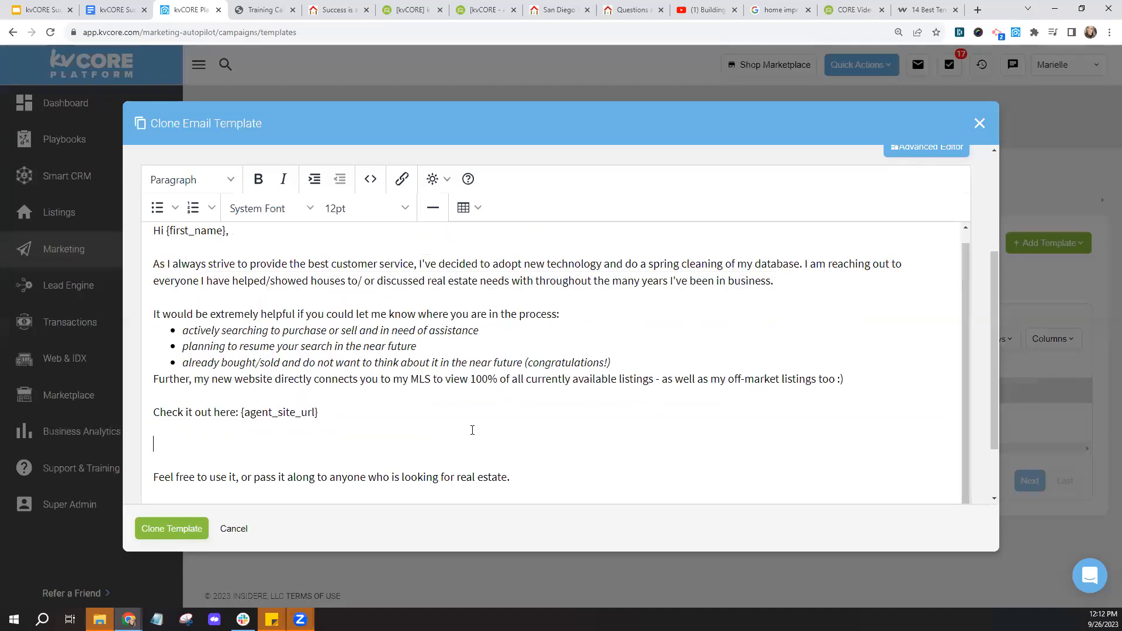
key("BackSpace")
key("BackSpace")
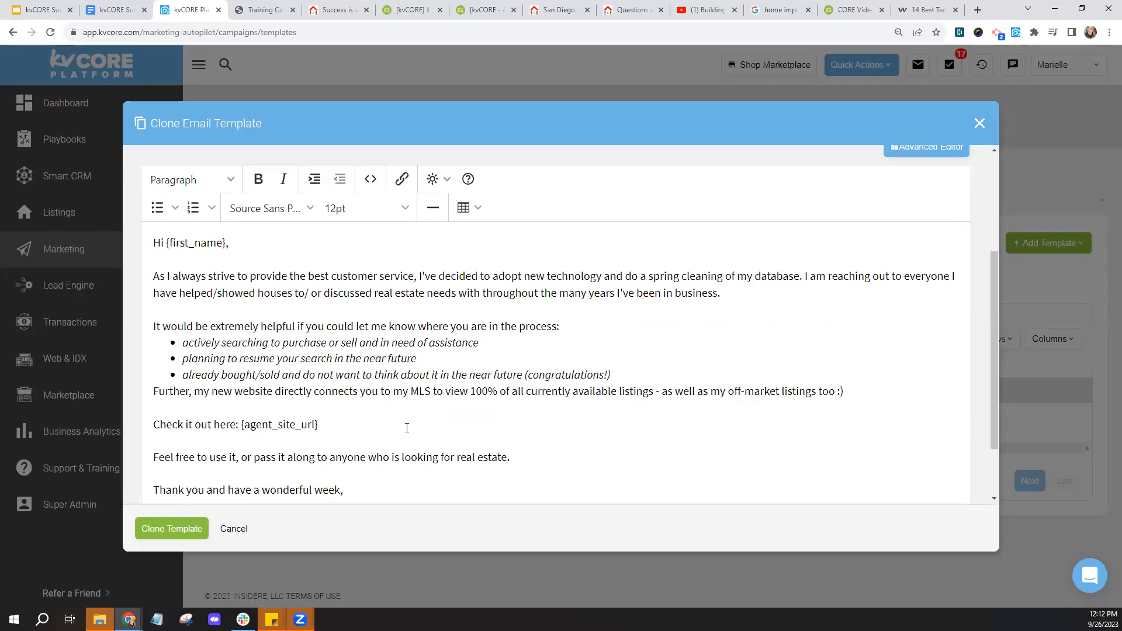
key("Return")
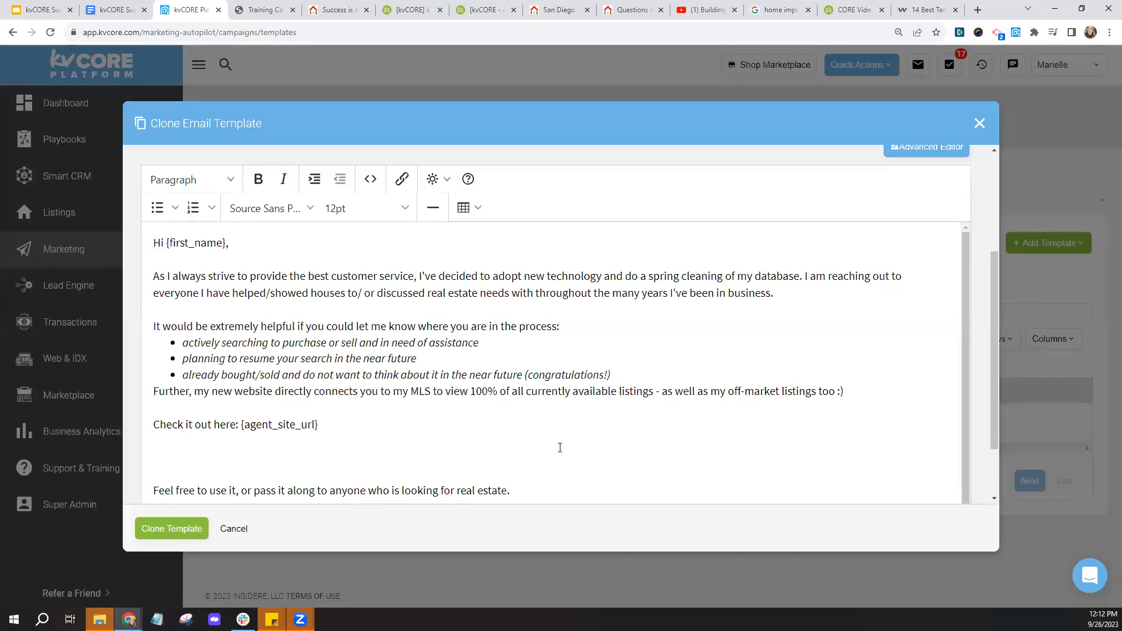
scroll(560, 471, "down", 1)
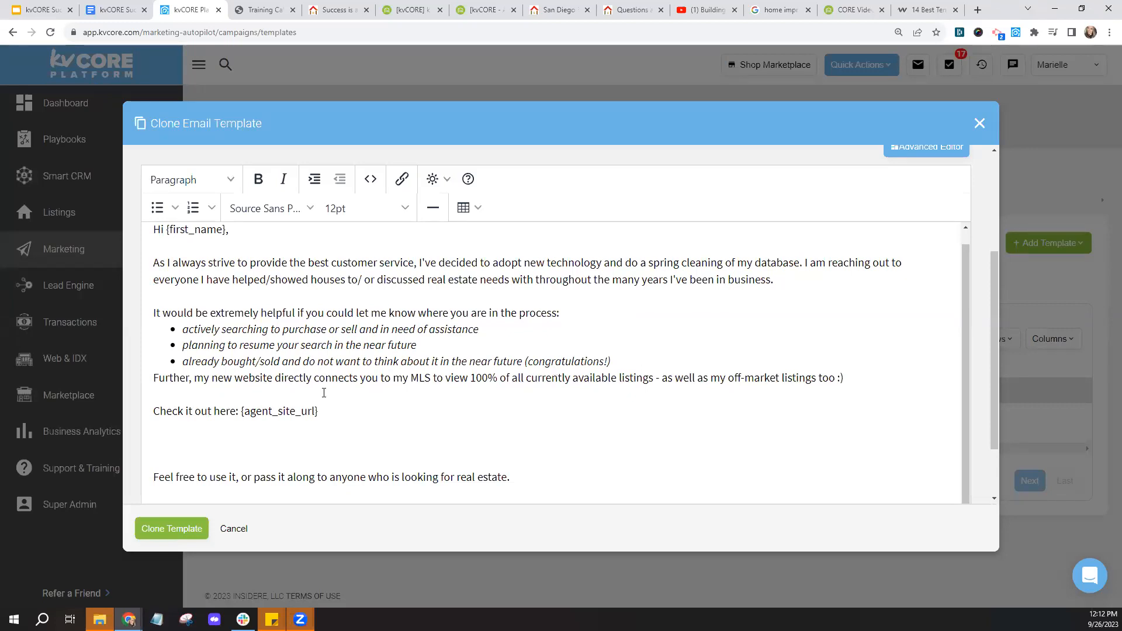
- Rename the cloned template "Imported Leads Default Email (MO)" and close the clone form, discarding its changes
scroll(358, 349, "up", 1)
scroll(496, 241, "up", 5)
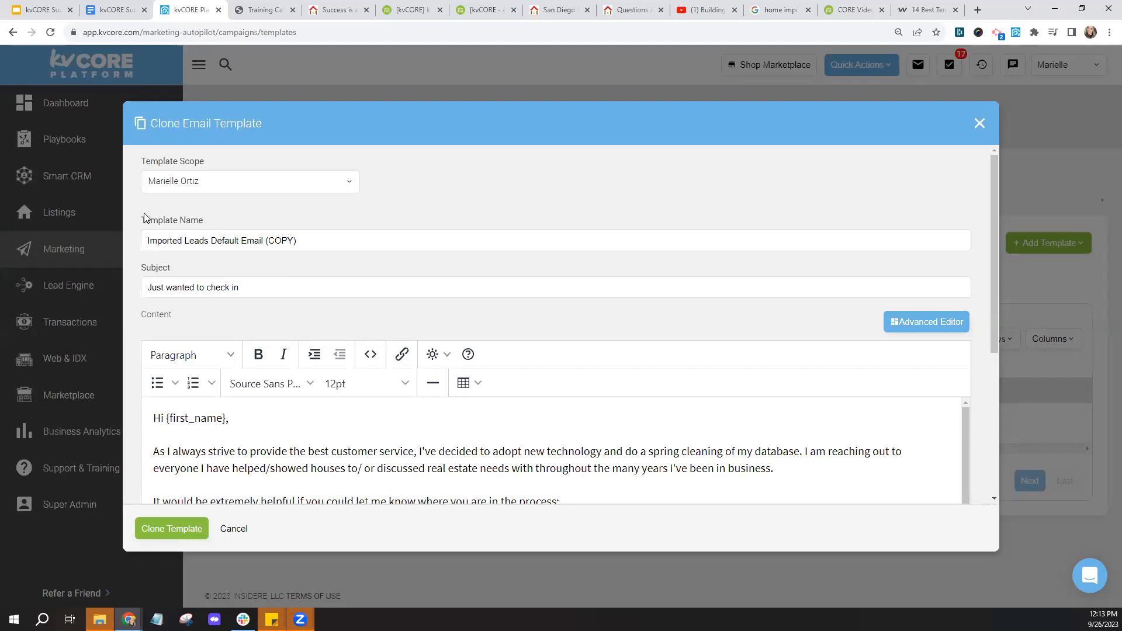
left_click_drag(142, 219, 221, 217)
left_click(221, 216)
left_click_drag(269, 242, 288, 241)
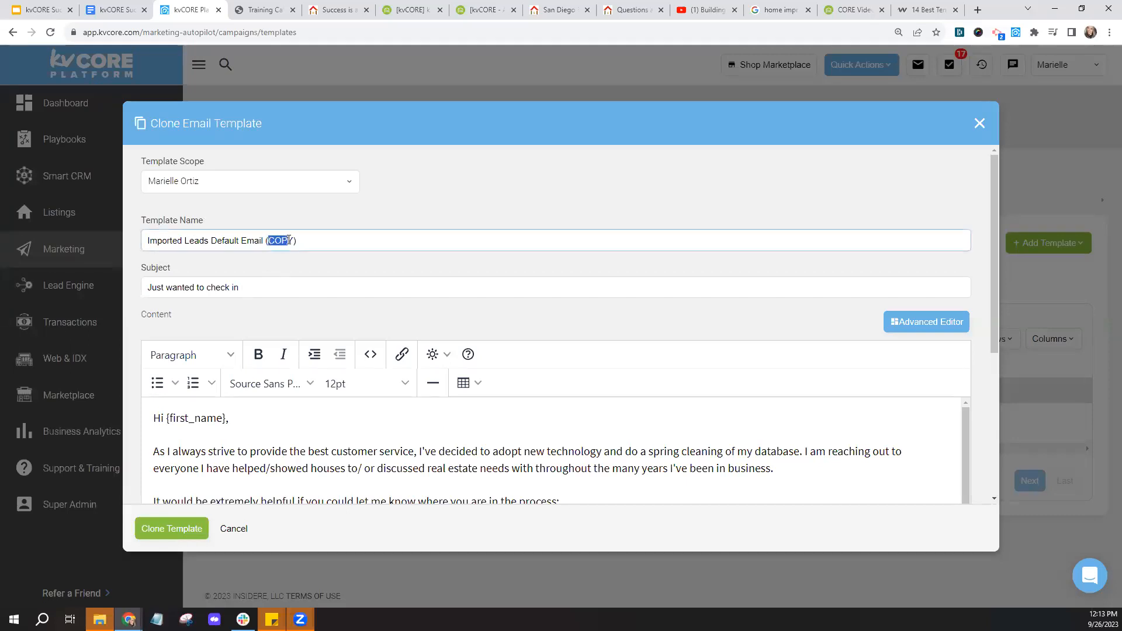
left_click(294, 255)
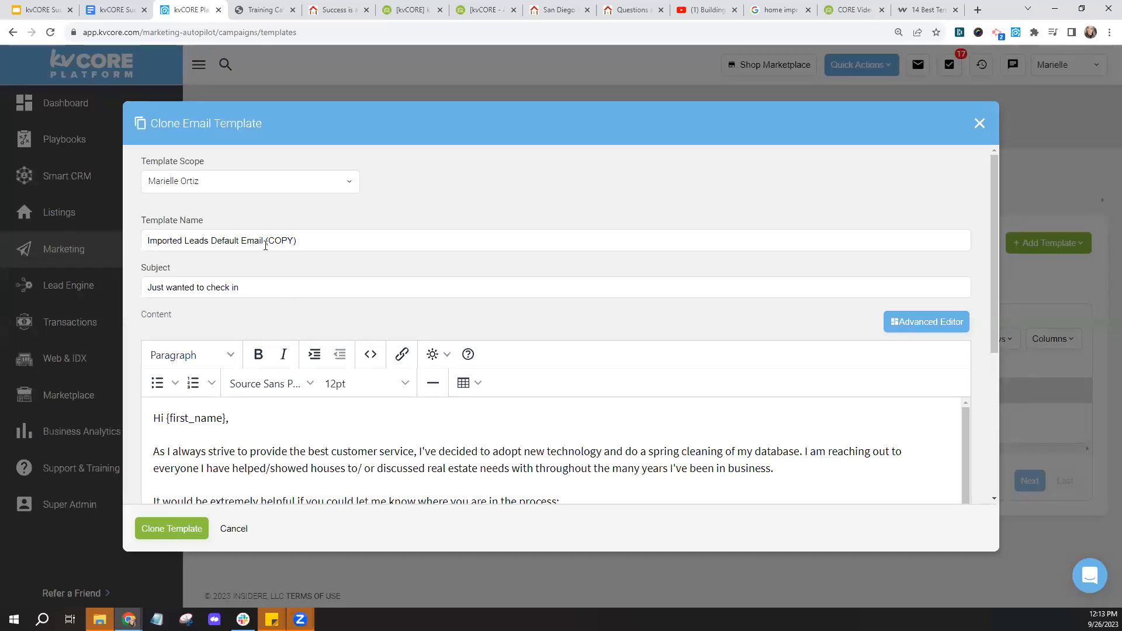
left_click_drag(268, 241, 296, 240)
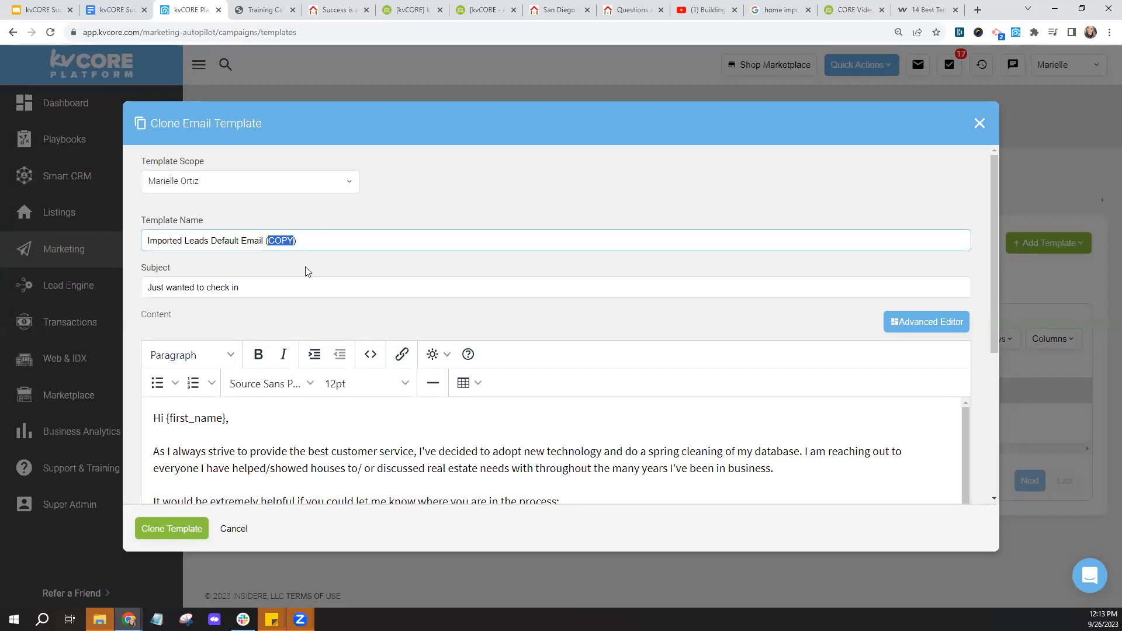
type("MO")
left_click_drag(141, 268, 275, 295)
left_click(274, 292)
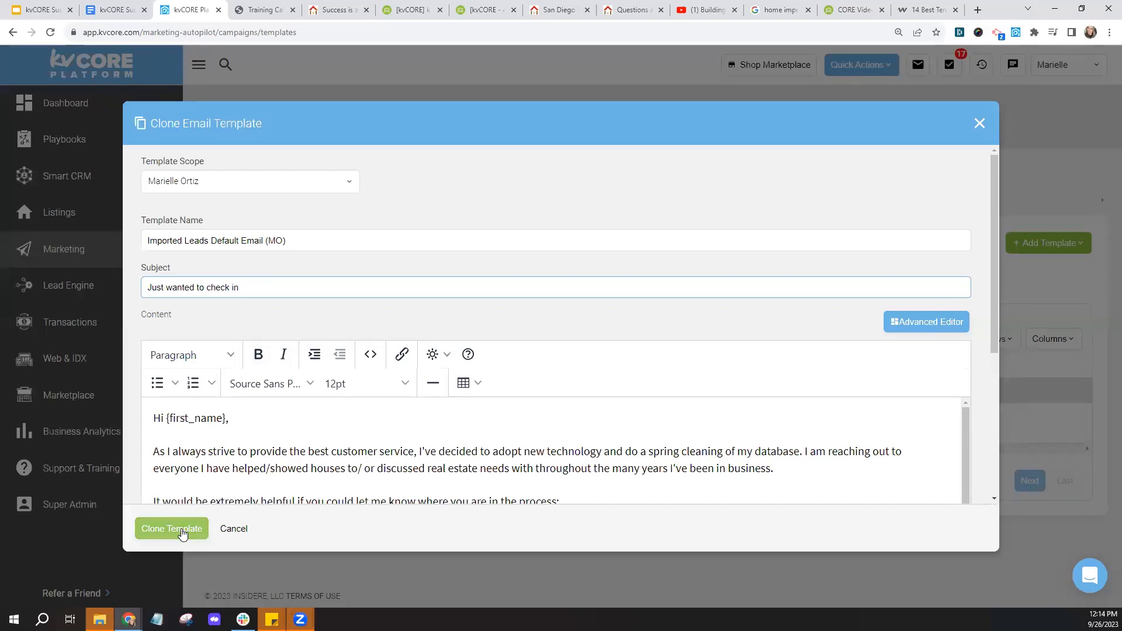
left_click(980, 123)
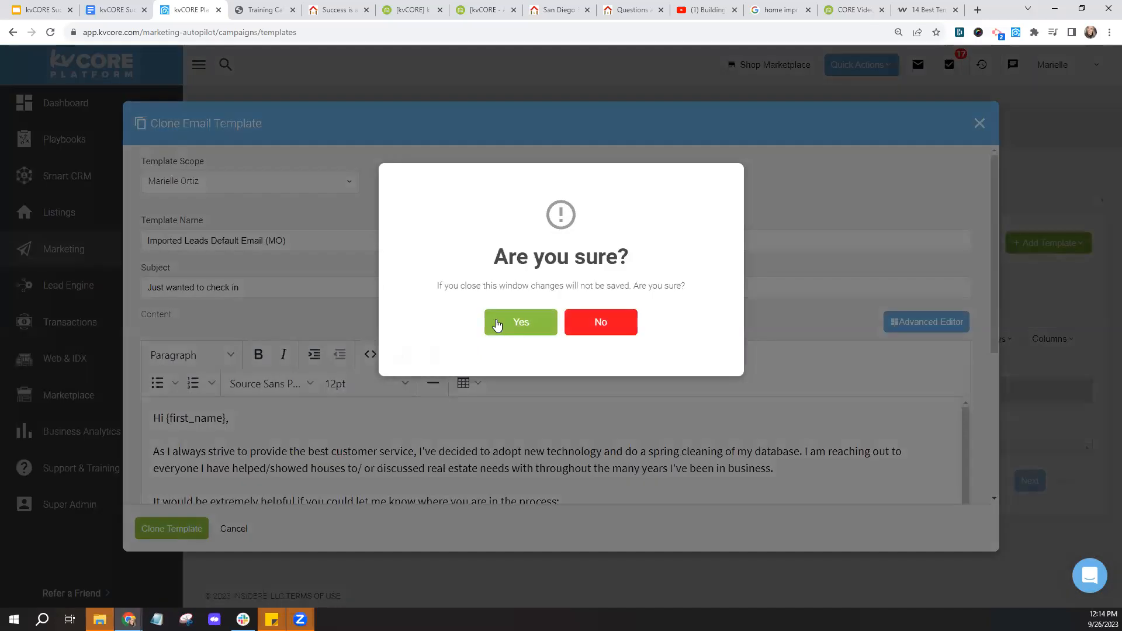
left_click(497, 325)
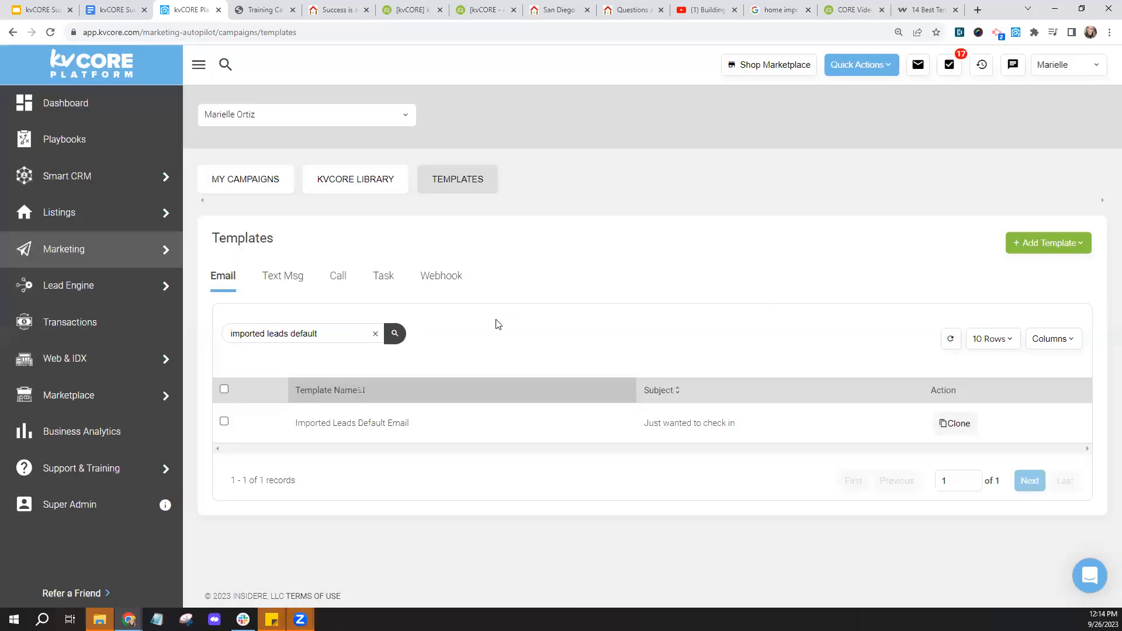
- Clear the previous search and search the email templates for "text subscribe"
left_click(377, 335)
left_click(322, 337)
key("Return")
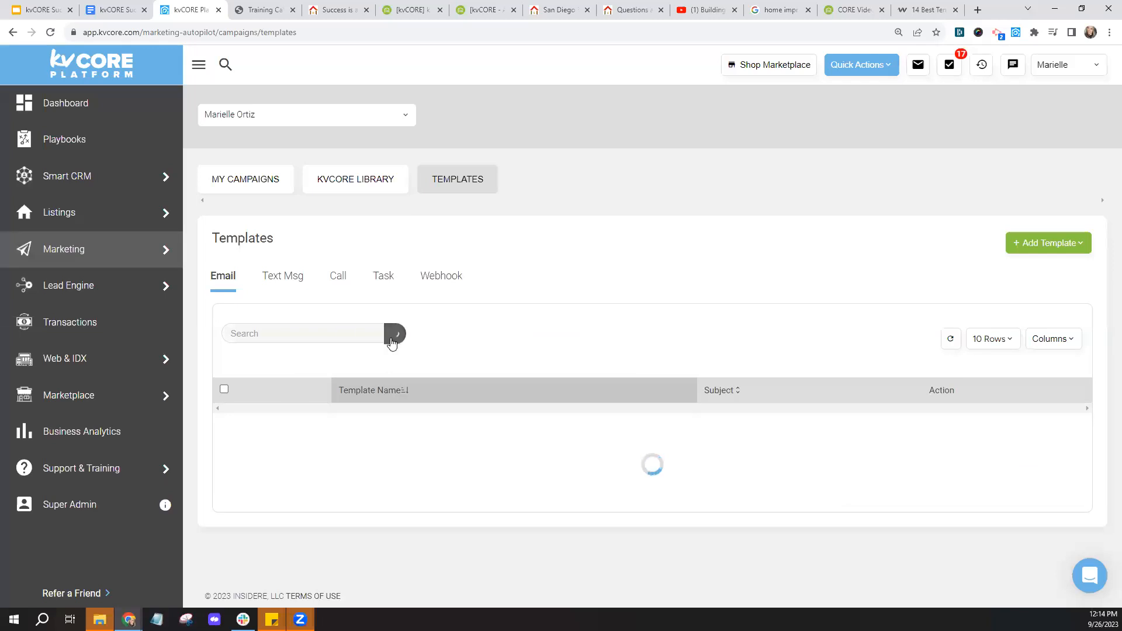
left_click(339, 326)
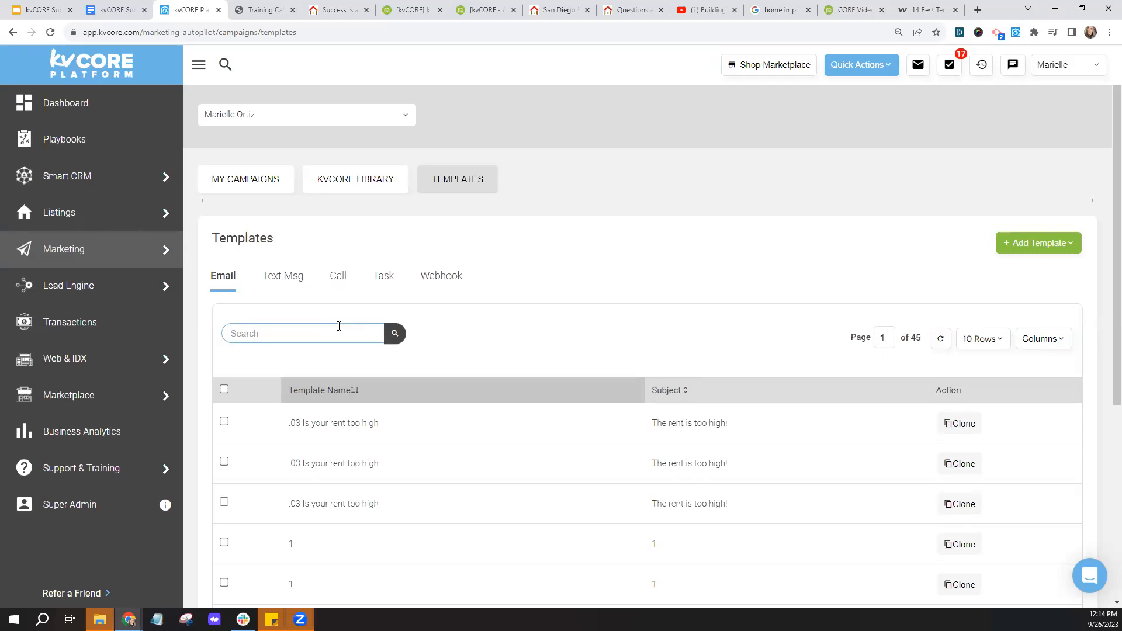
type("text subscribe")
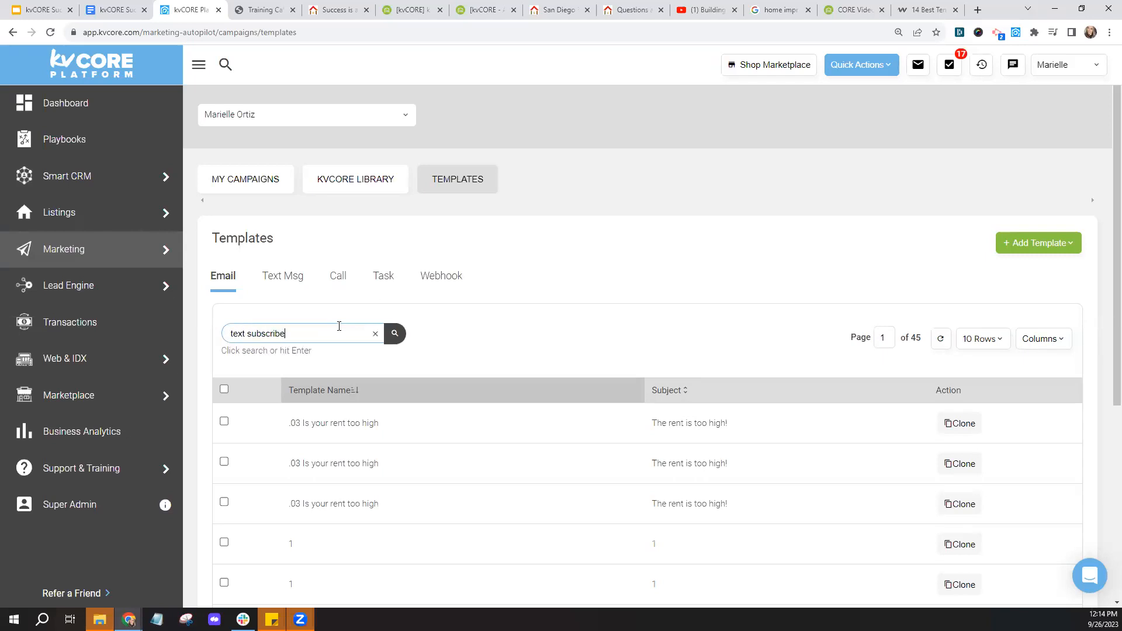
left_click(395, 334)
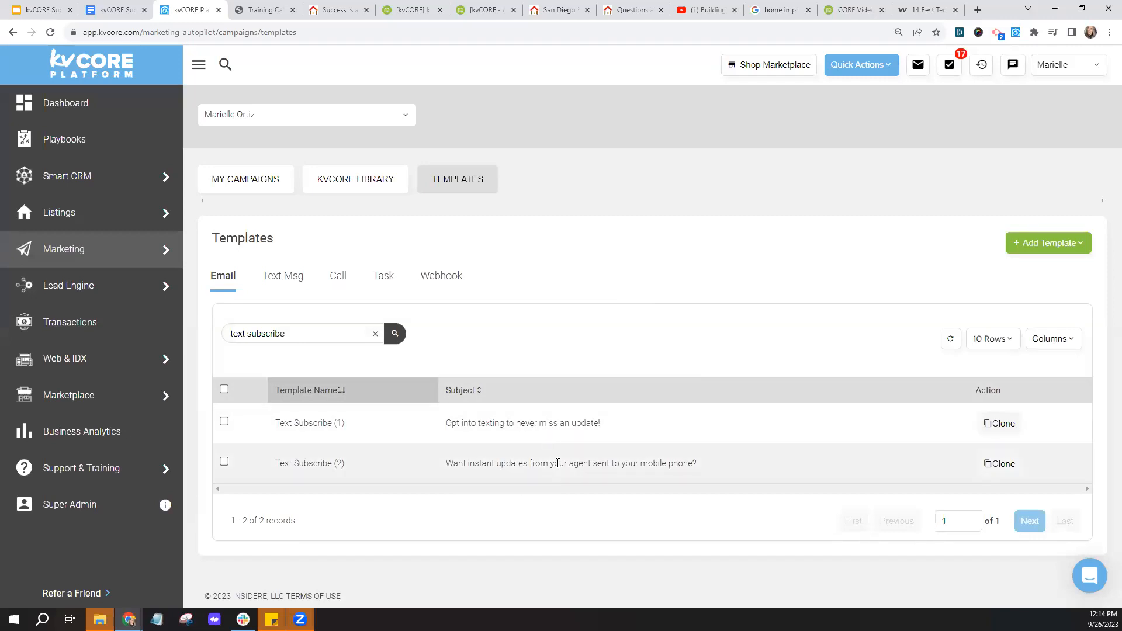
- Open the clone form for the Text Subscribe (1) email template, review its content and close it without saving
left_click(1003, 438)
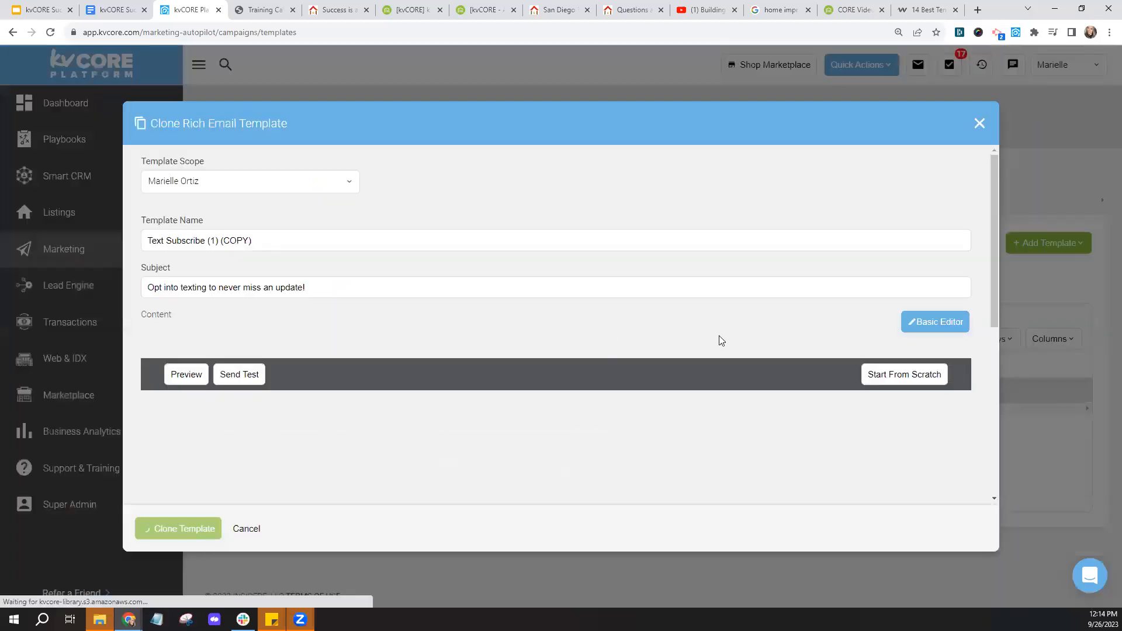
scroll(719, 340, "down", 2)
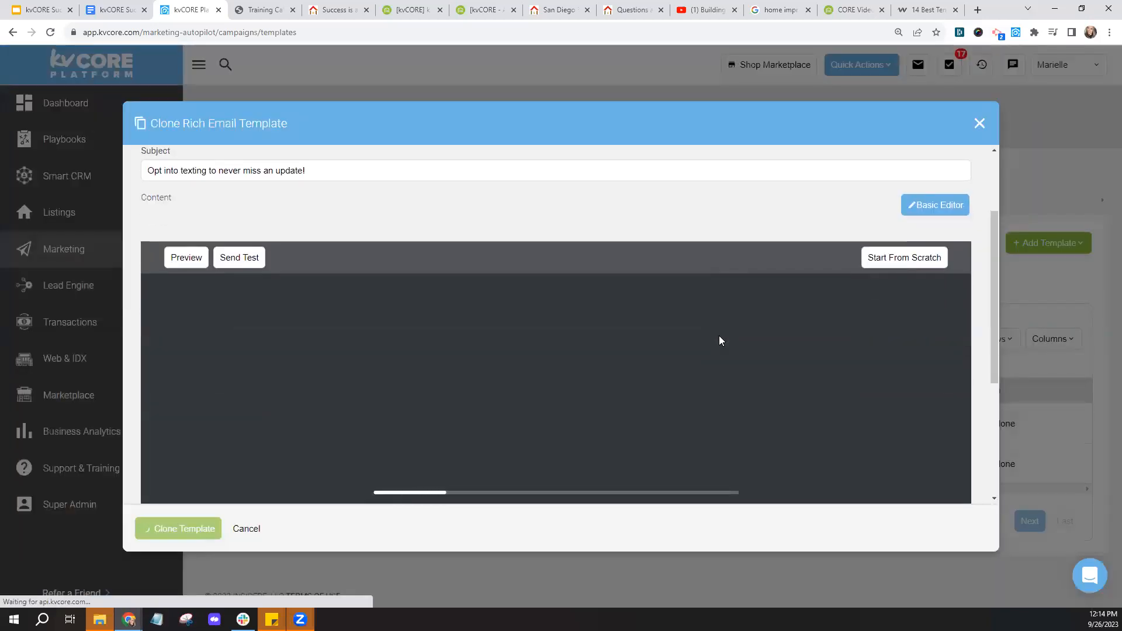
scroll(719, 337, "down", 1)
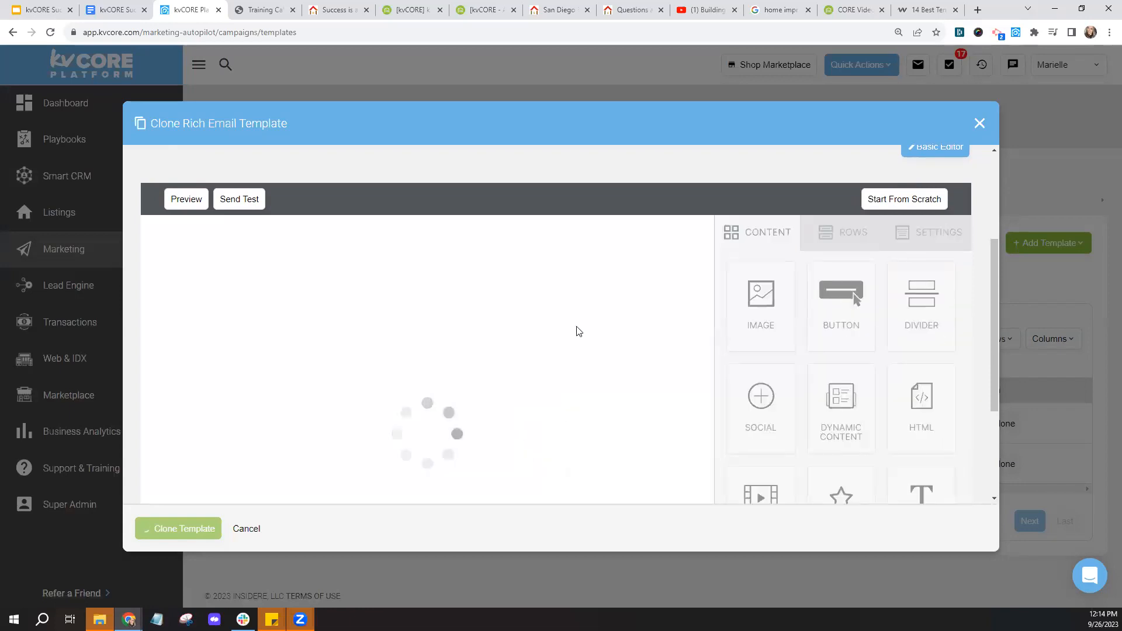
scroll(684, 331, "down", 4)
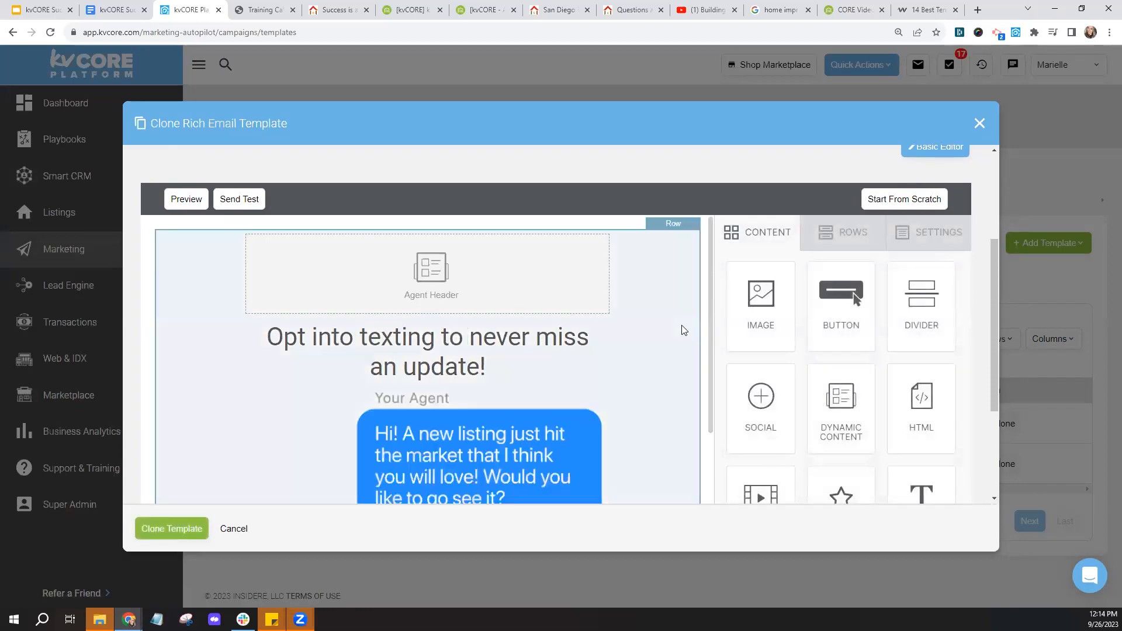
scroll(684, 330, "down", 5)
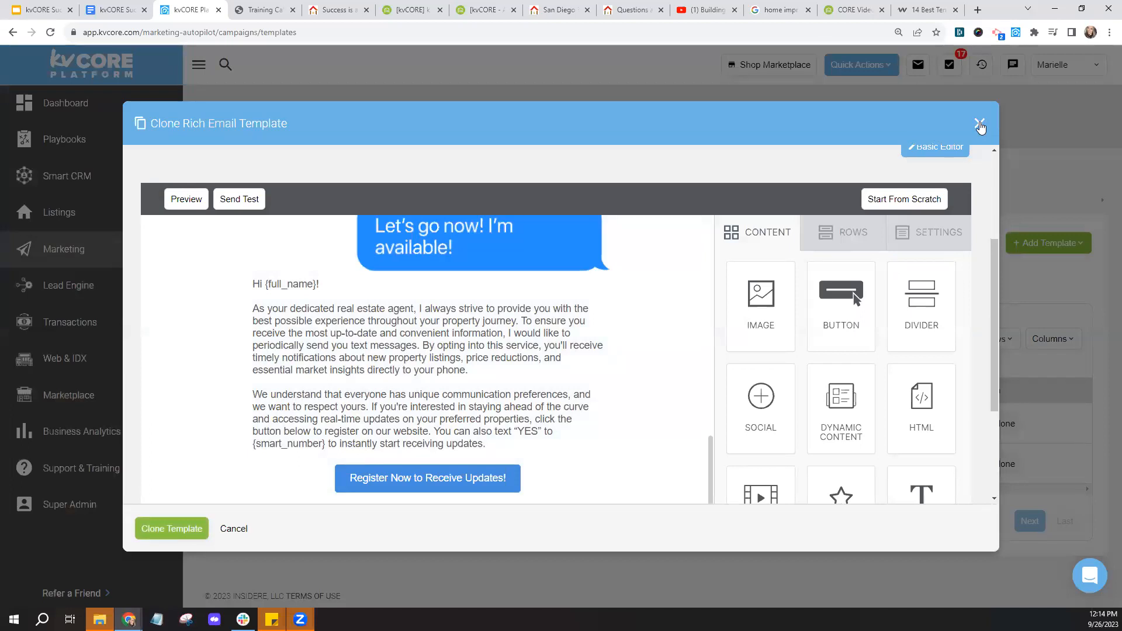
left_click(980, 123)
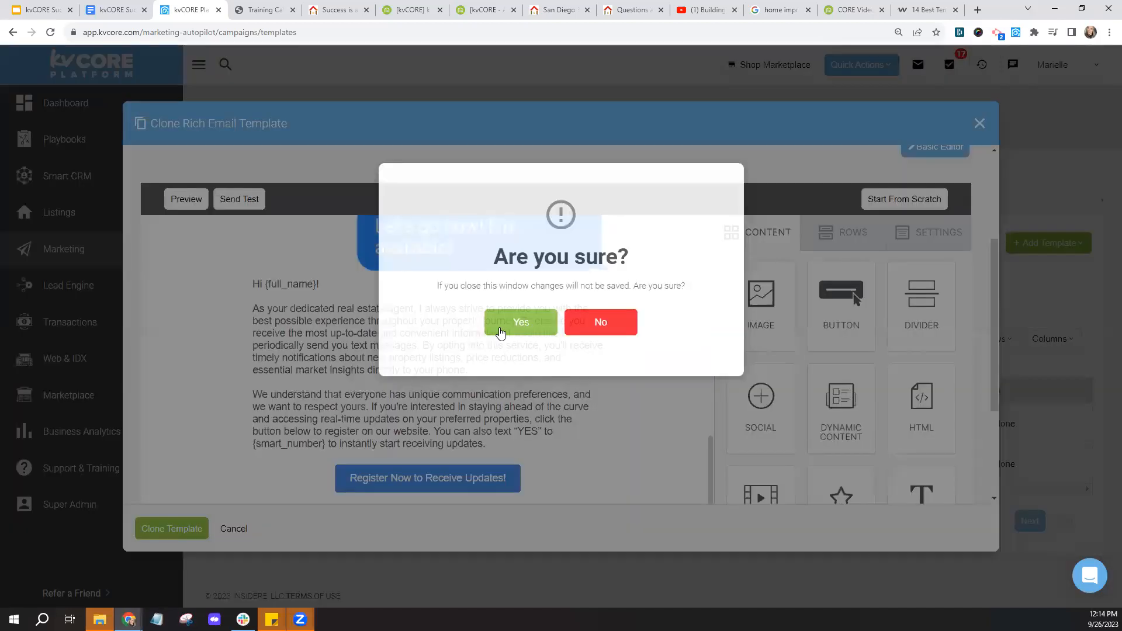
left_click(503, 327)
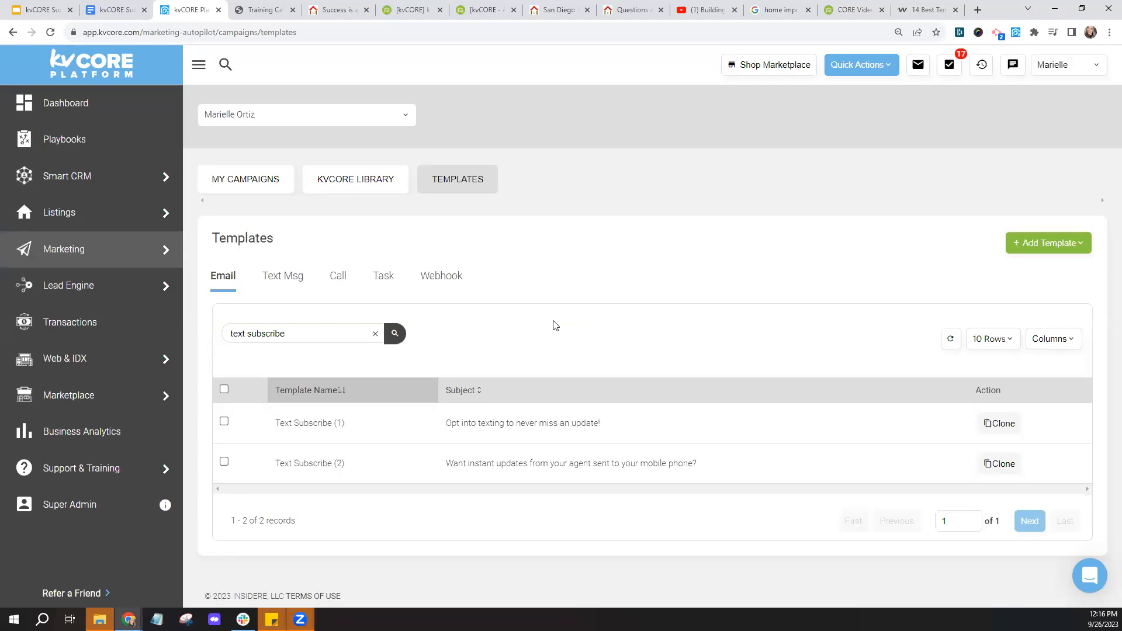
- Clear the previous search and search the email templates for "holiday"
left_click(375, 334)
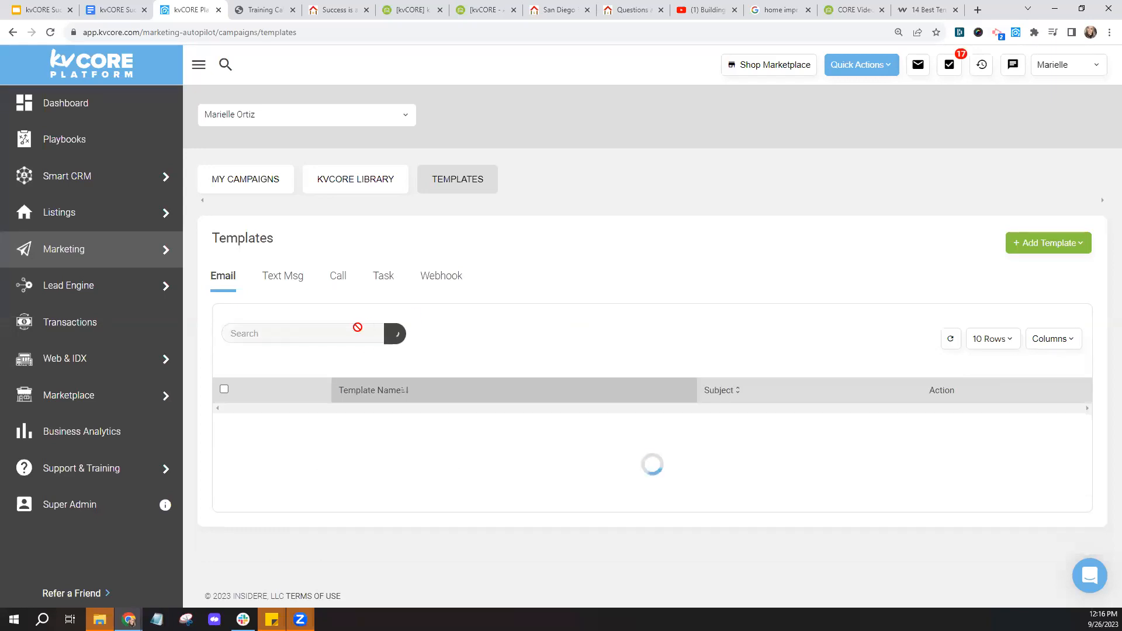
type("holiday")
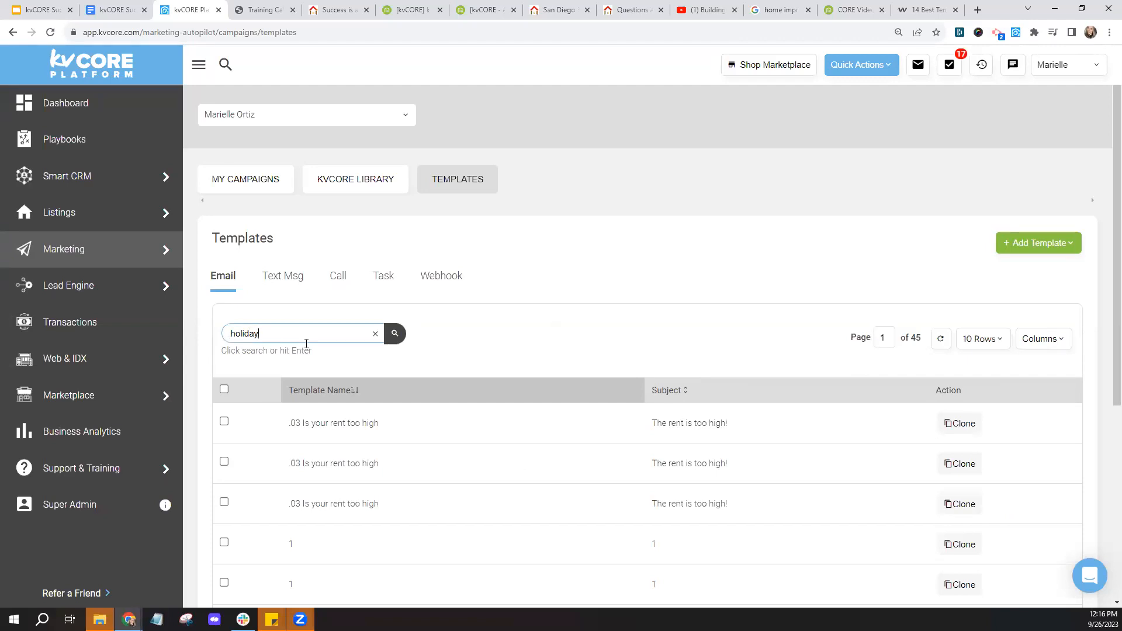
left_click(398, 338)
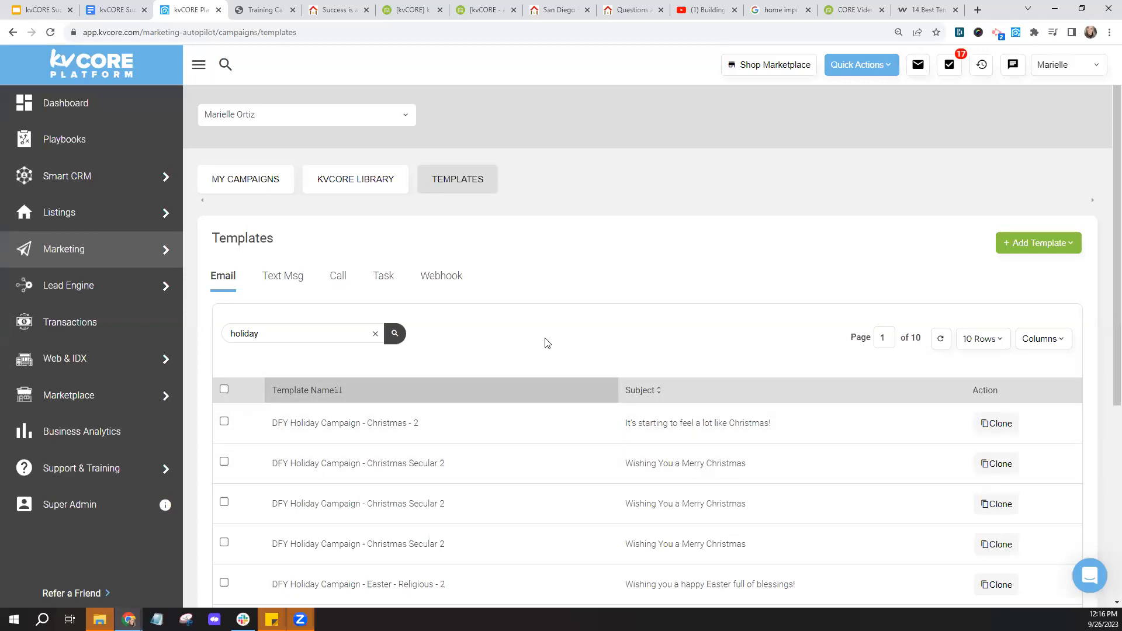
- Replace the holiday search with a search of the email templates for "newsletter"
left_click(376, 338)
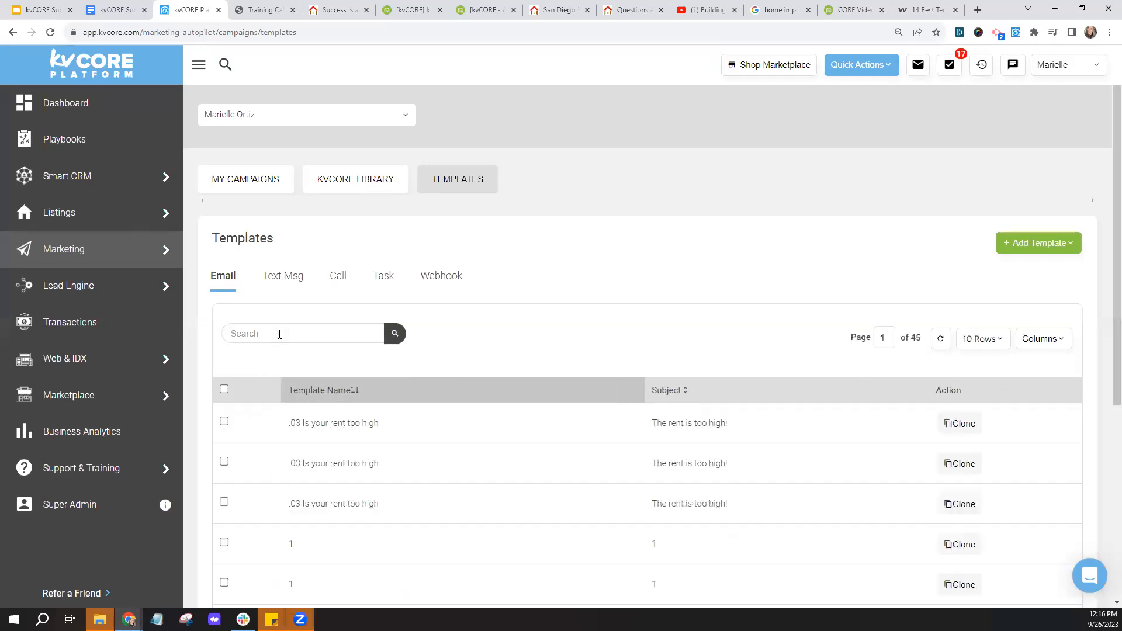
left_click(280, 334)
type("newsletter")
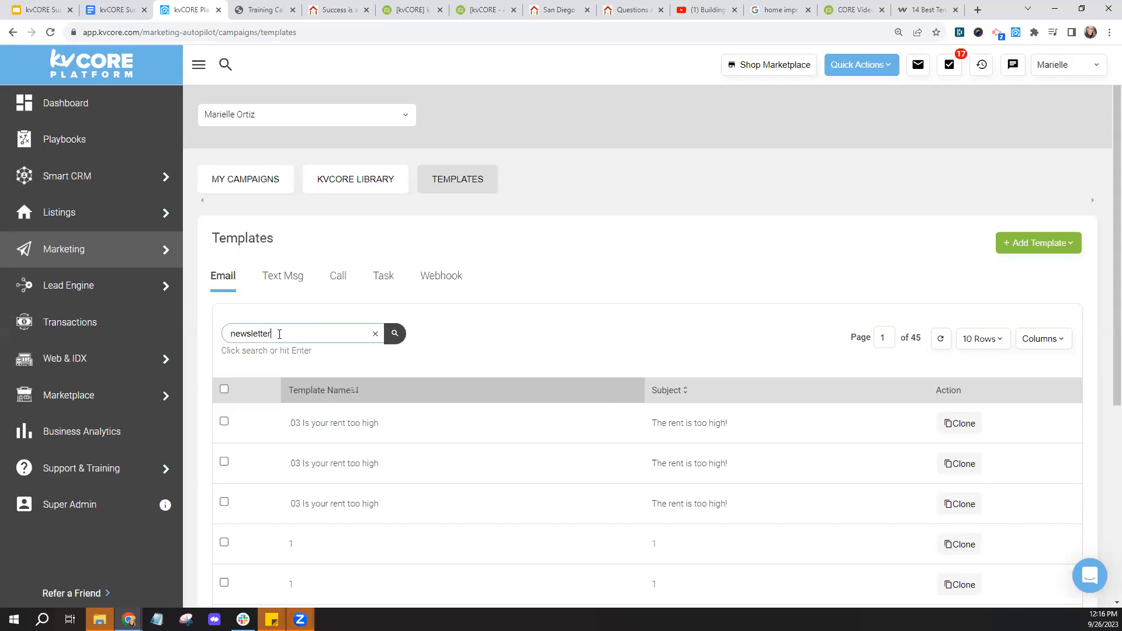
left_click(394, 333)
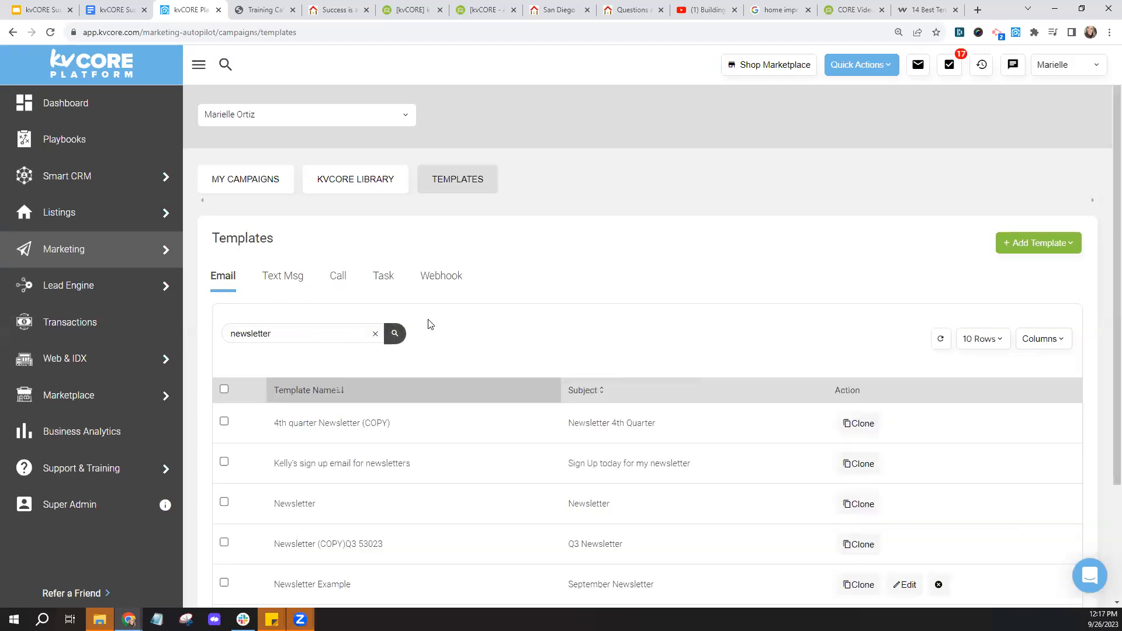
- Open the clone form for the template named Newsletter and inspect its Memorial Day article text block and row properties
scroll(508, 349, "down", 1)
left_click_drag(273, 450, 348, 446)
left_click(341, 446)
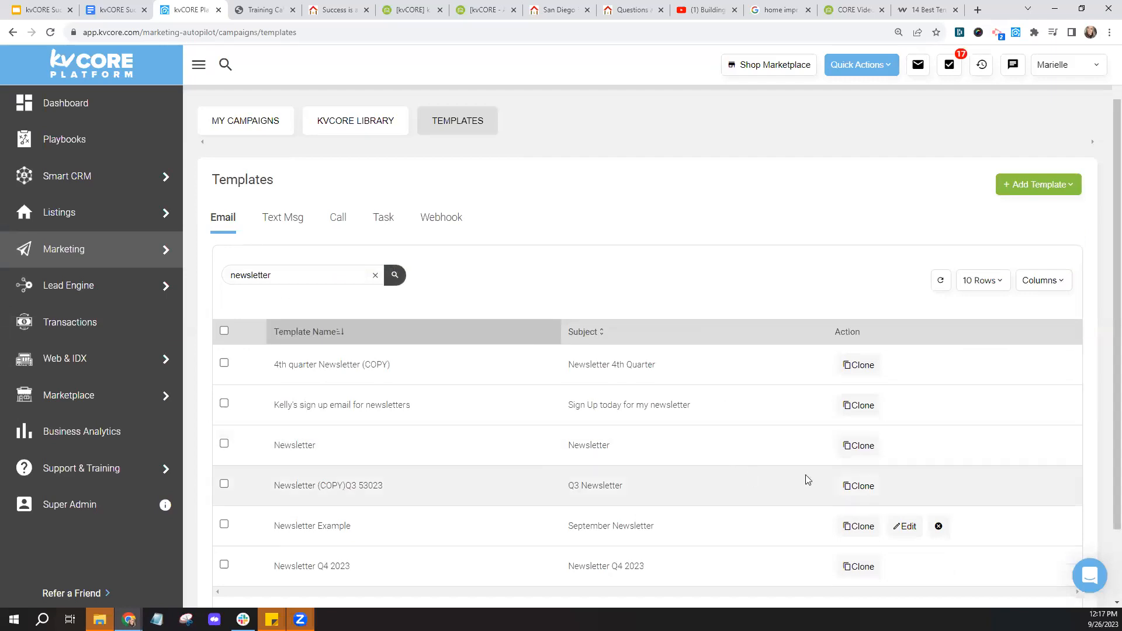
left_click(857, 447)
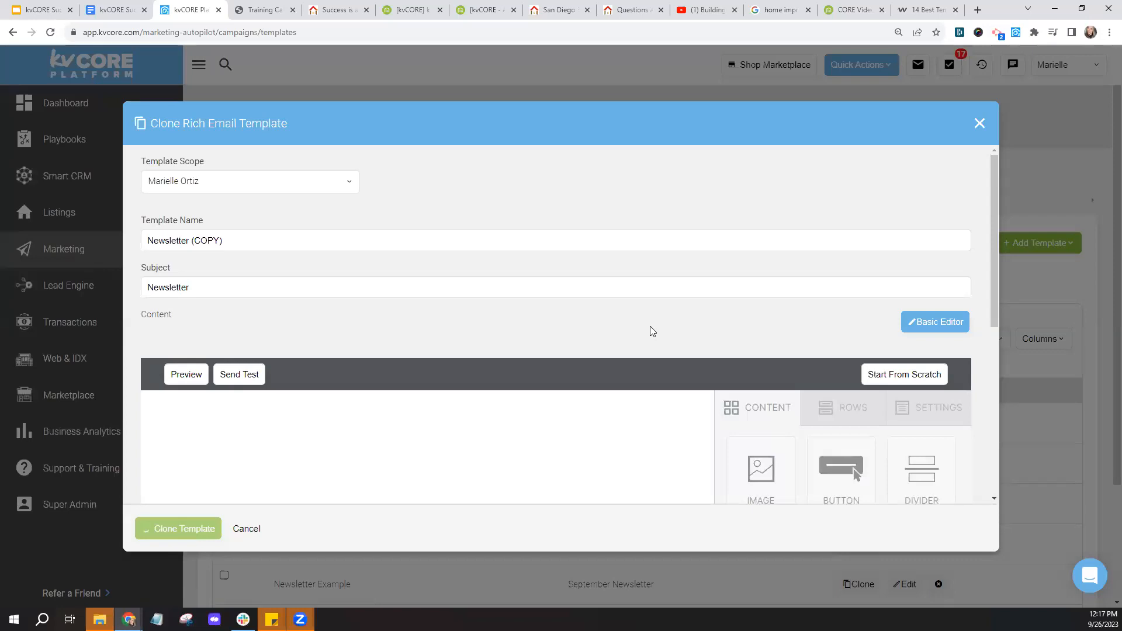
scroll(650, 326, "down", 1)
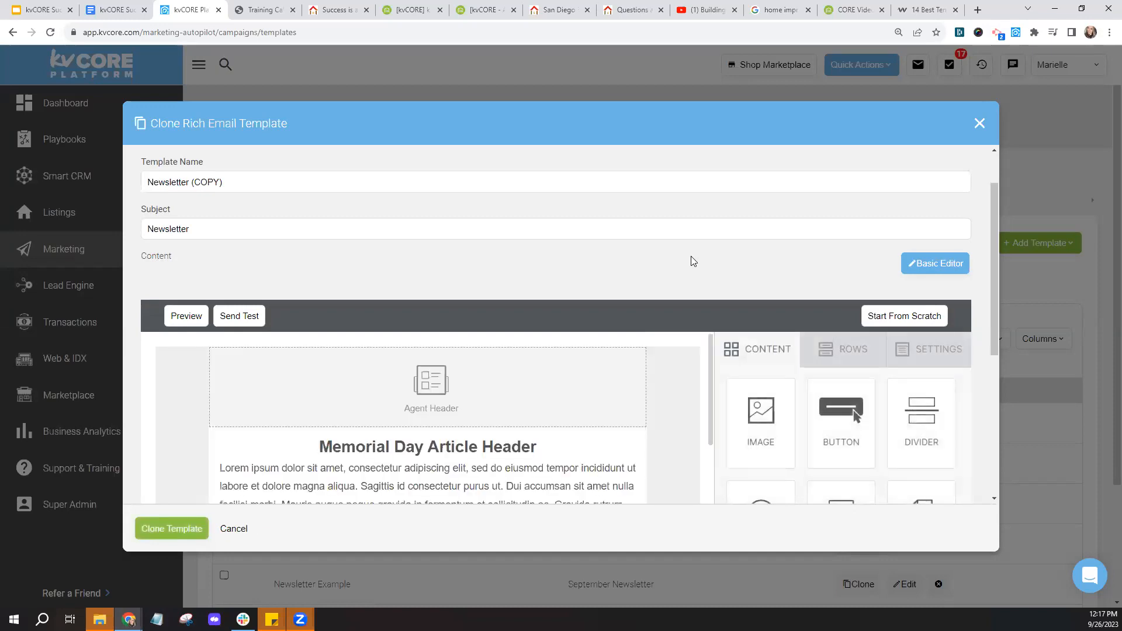
scroll(692, 261, "down", 2)
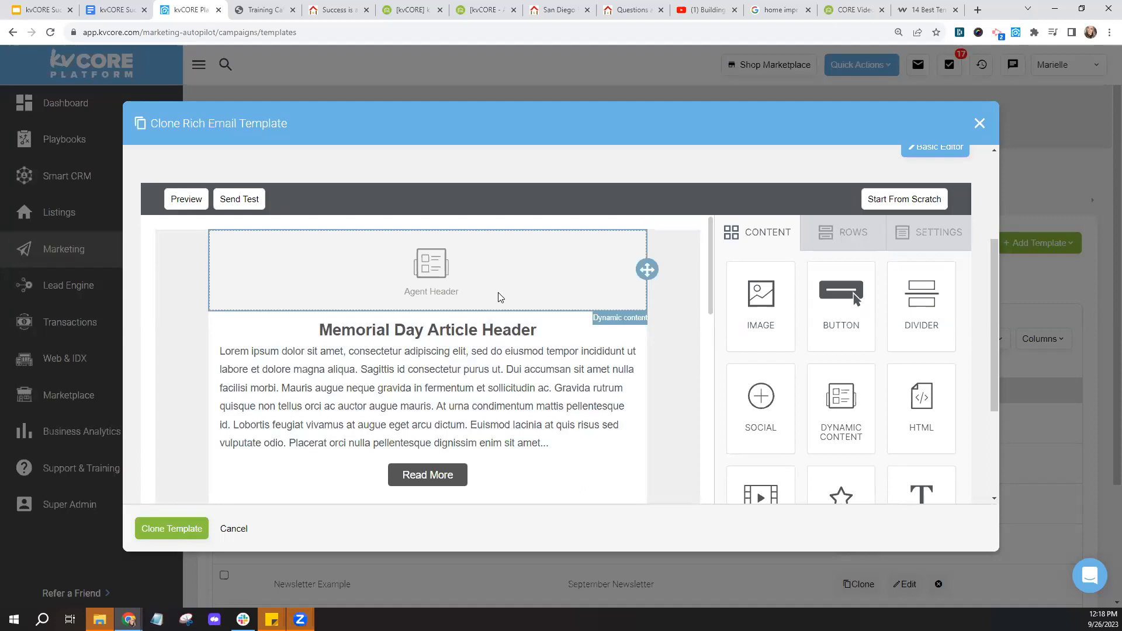
scroll(611, 297, "down", 1)
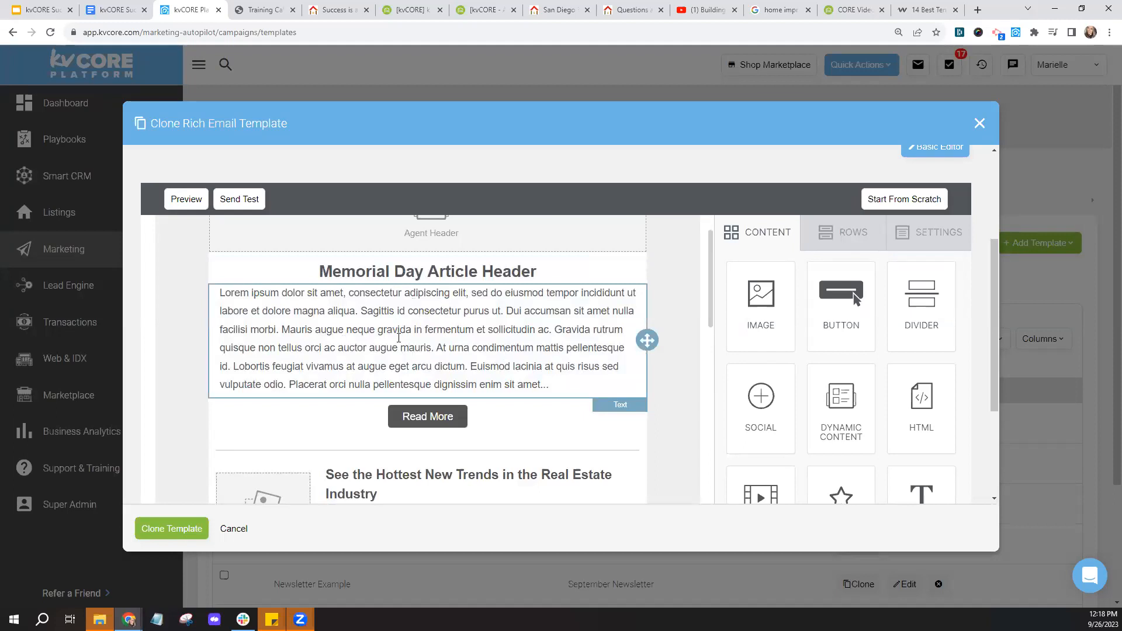
left_click(472, 270)
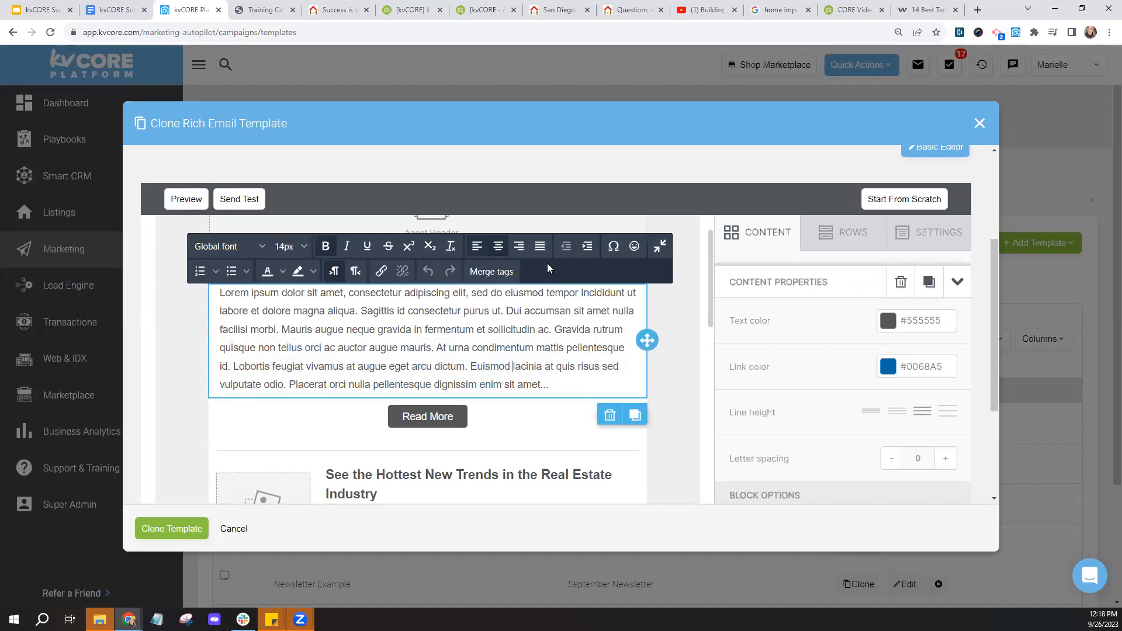
left_click(674, 322)
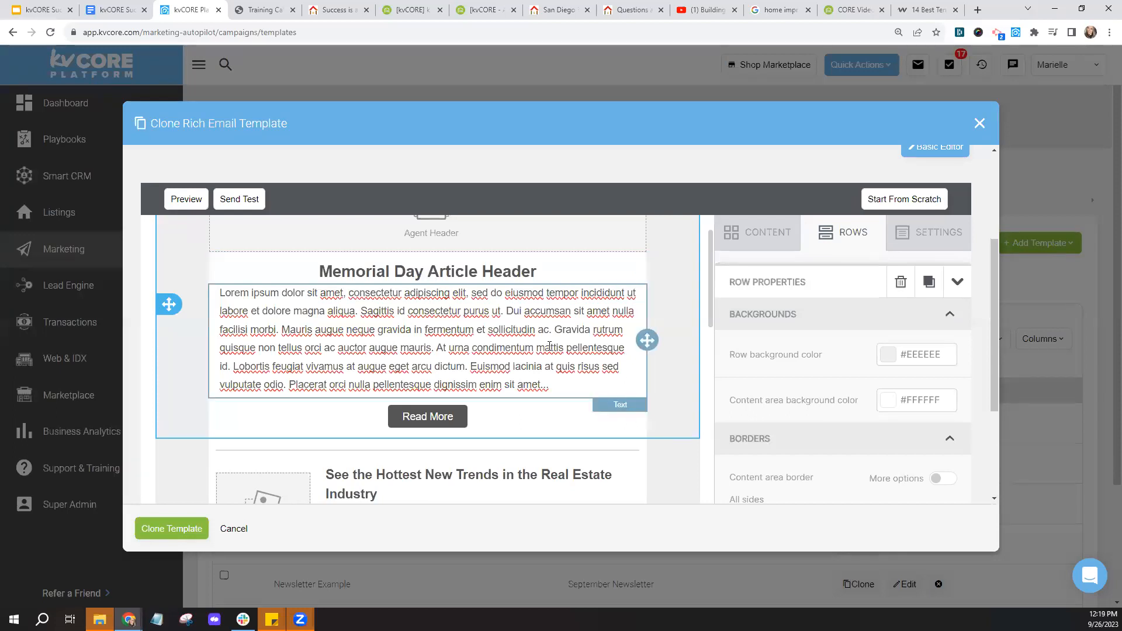
- Examine the newsletter's remaining article sections, image placeholders and office footer, and close the clone form without saving
scroll(618, 365, "down", 3)
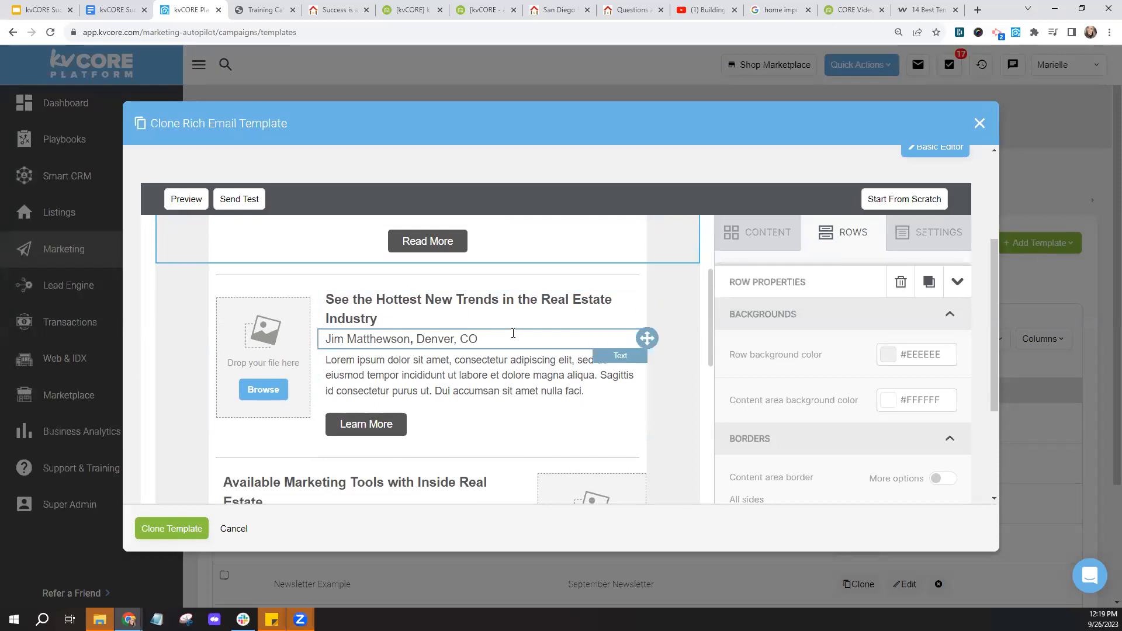
scroll(565, 371, "down", 3)
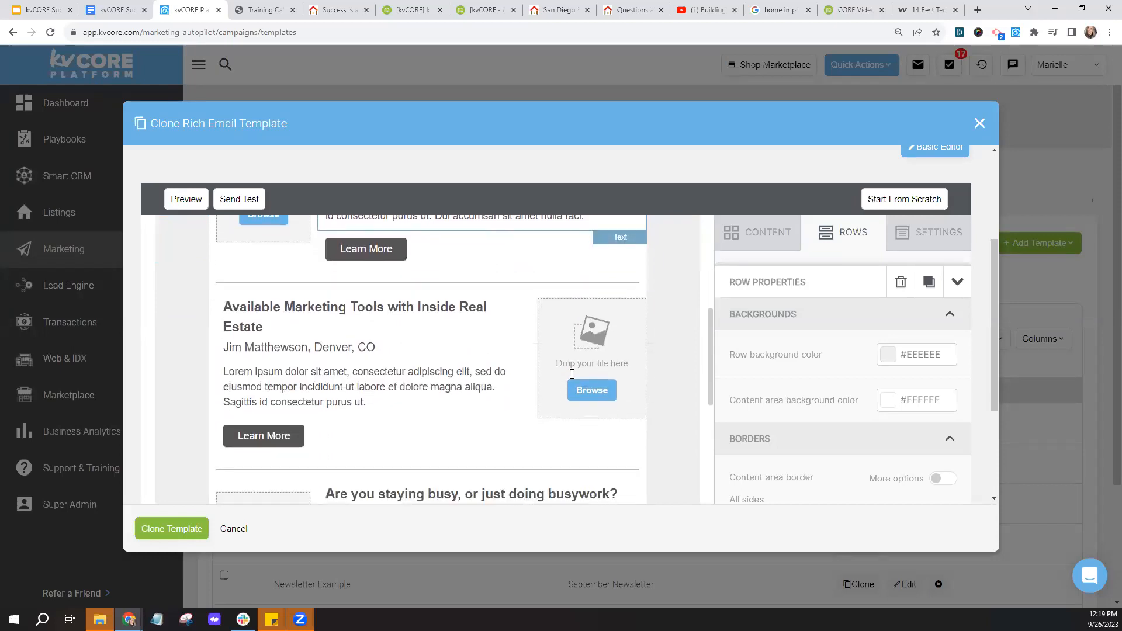
scroll(572, 374, "down", 4)
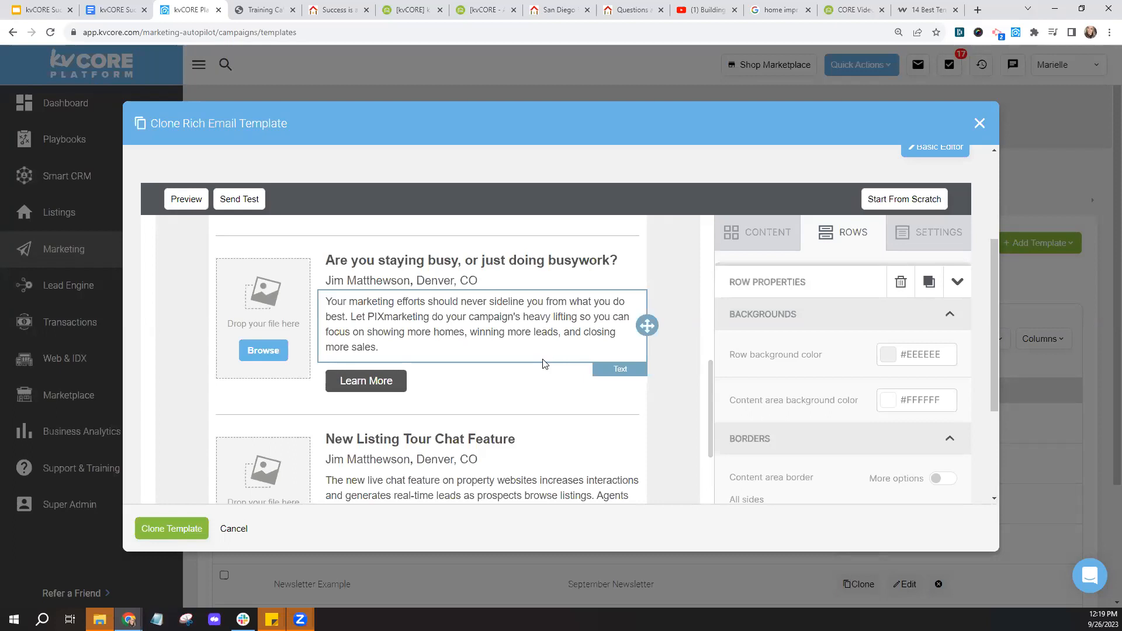
scroll(543, 363, "down", 5)
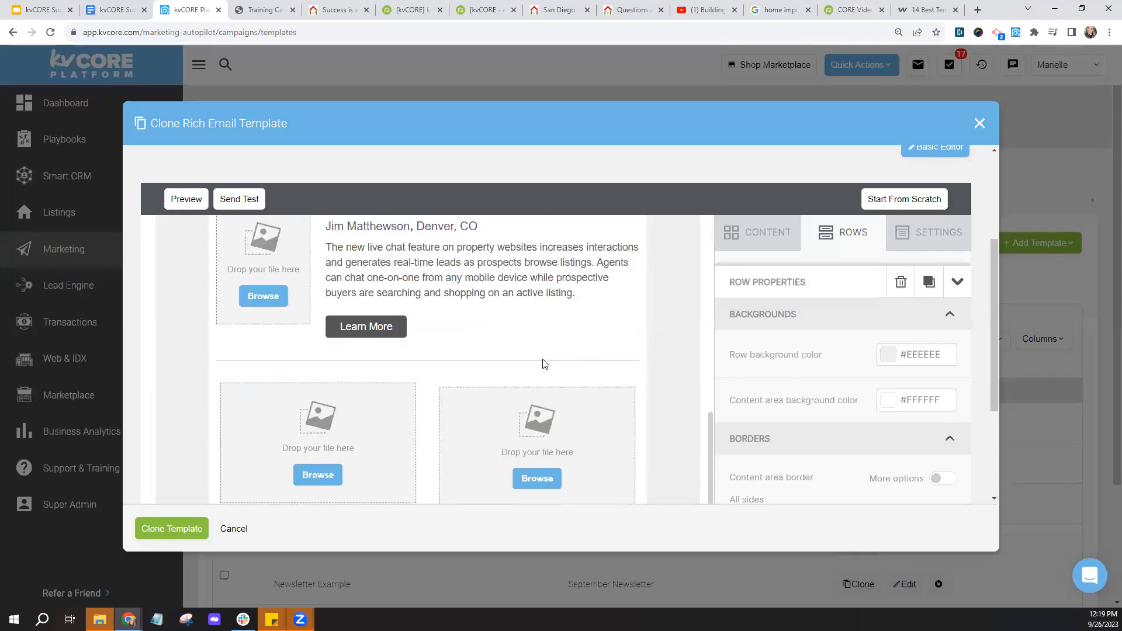
scroll(542, 364, "down", 1)
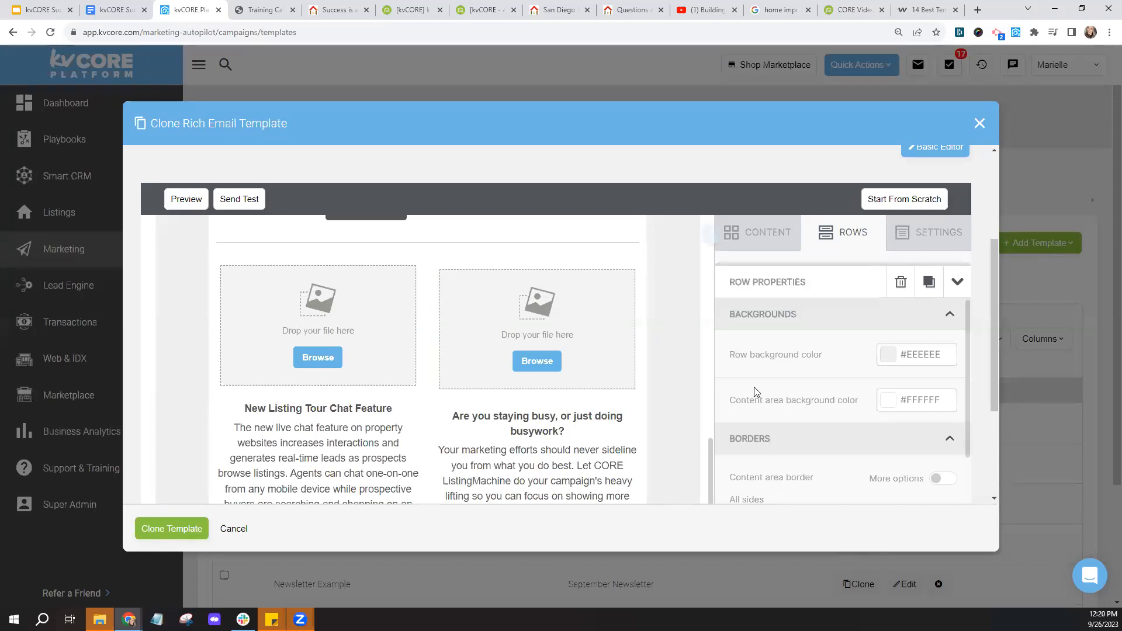
scroll(696, 380, "down", 5)
scroll(696, 380, "down", 4)
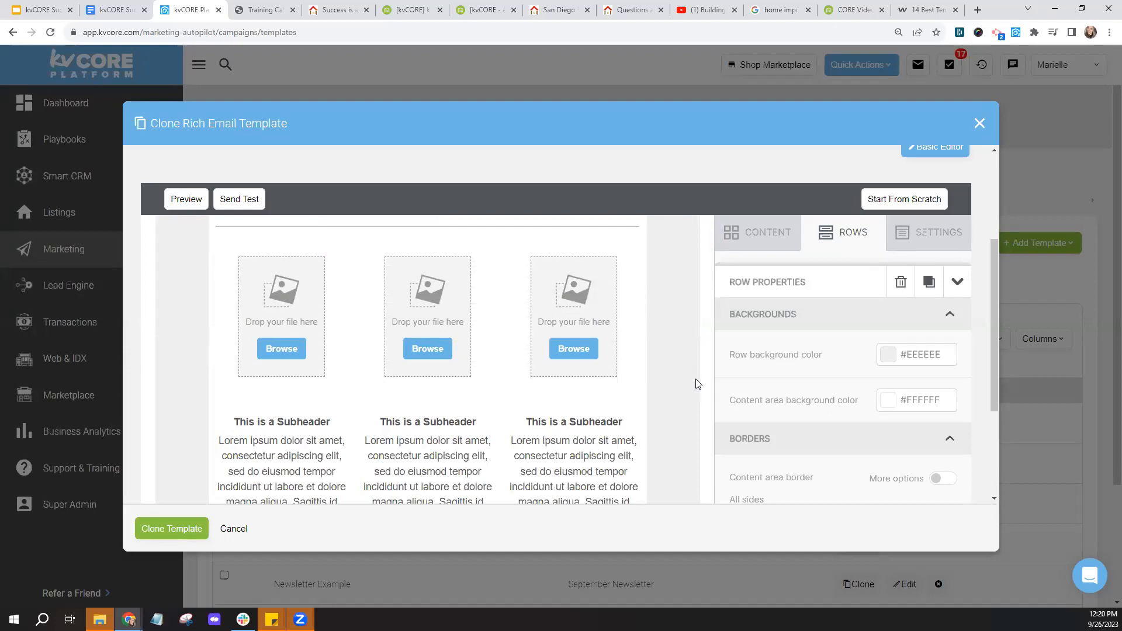
scroll(695, 384, "down", 2)
scroll(696, 384, "down", 1)
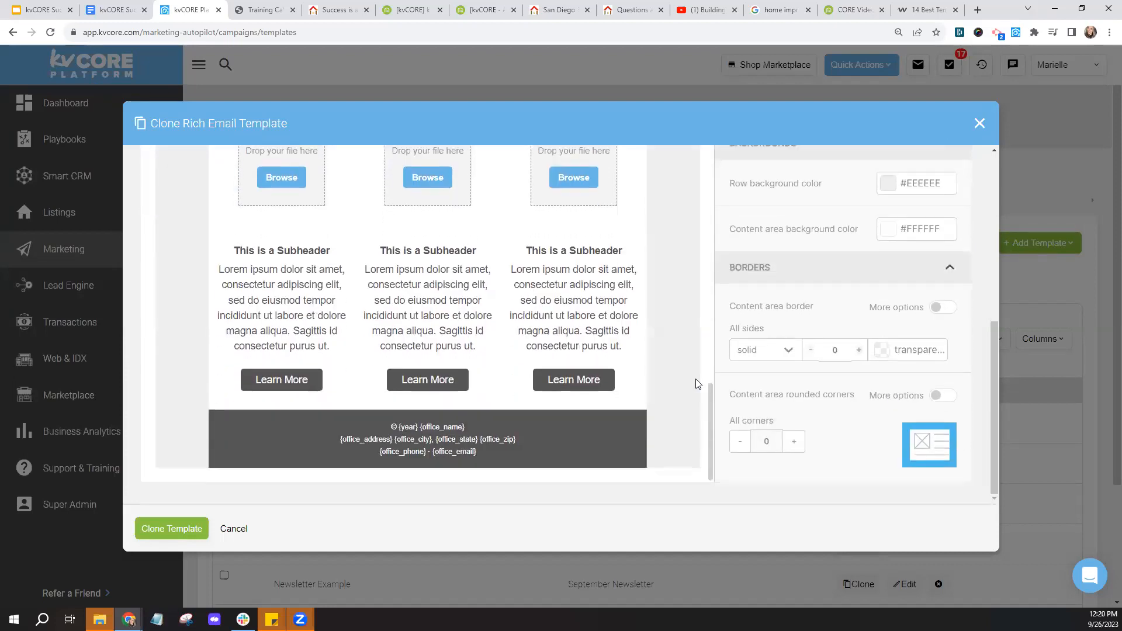
scroll(686, 287, "up", 6)
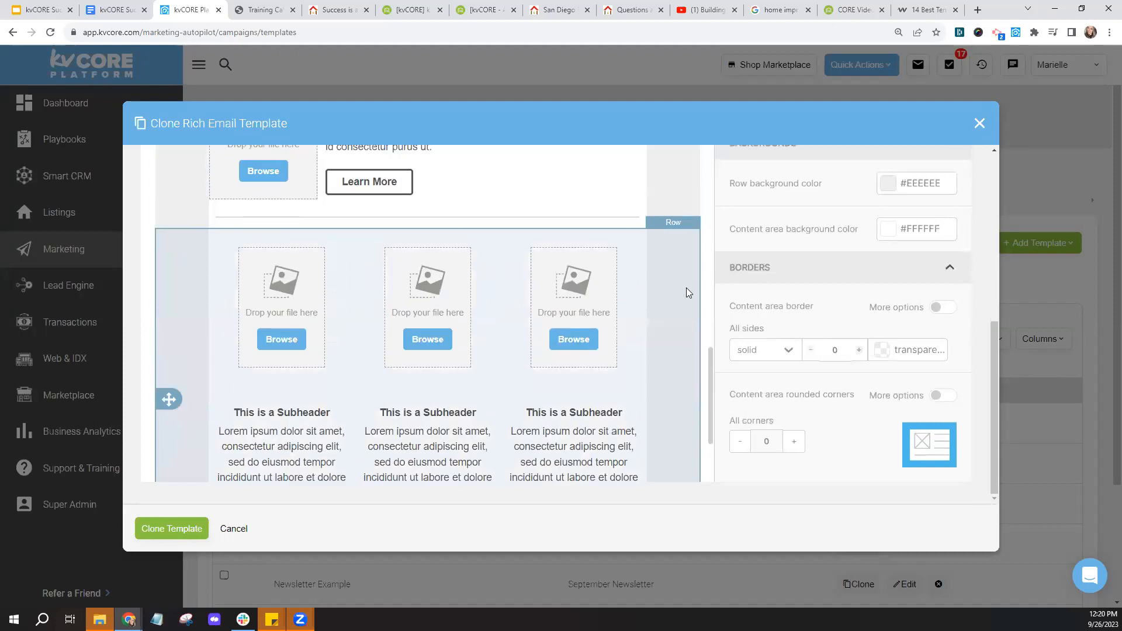
scroll(686, 288, "up", 5)
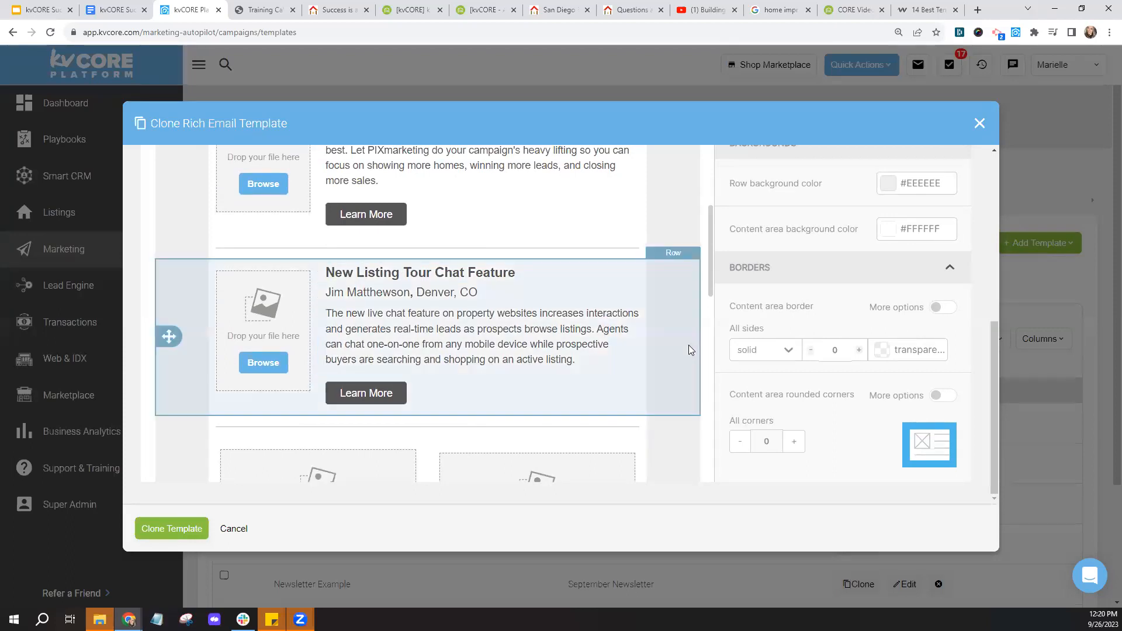
scroll(689, 345, "up", 10)
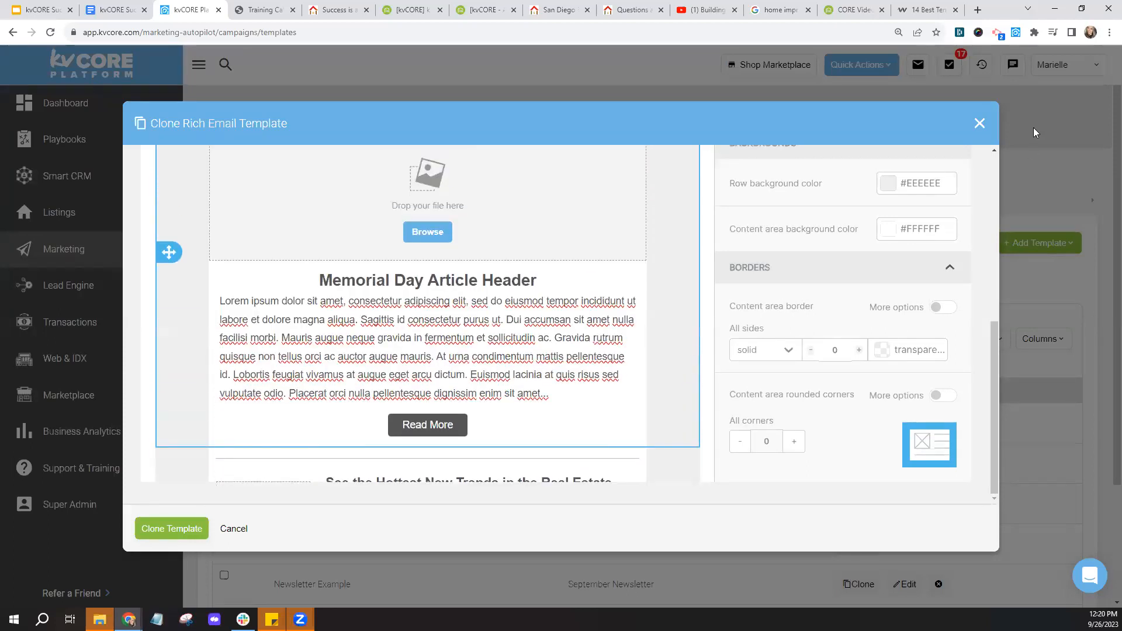
left_click(978, 124)
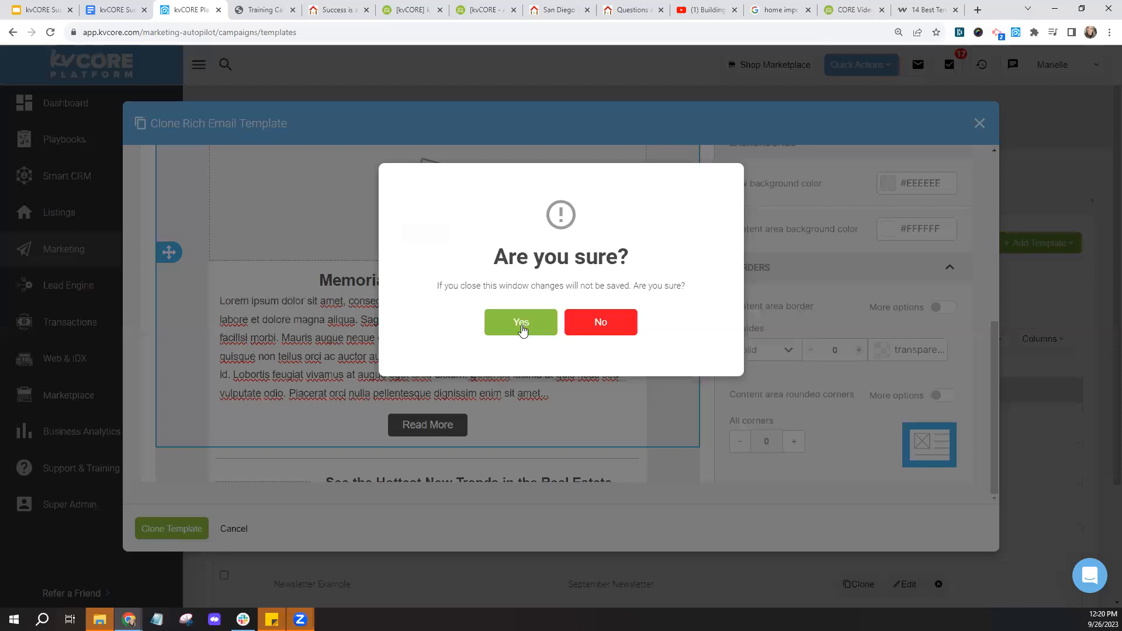
left_click(521, 324)
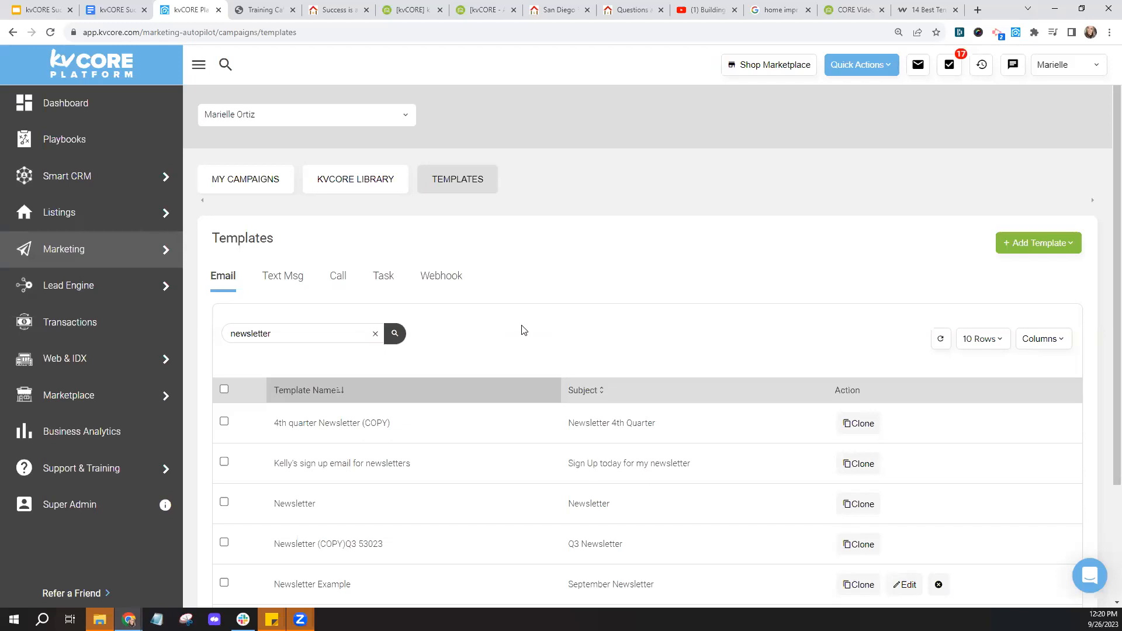
- Start a new blank email template and view its name, subject and content fields
left_click(214, 294)
left_click(1029, 249)
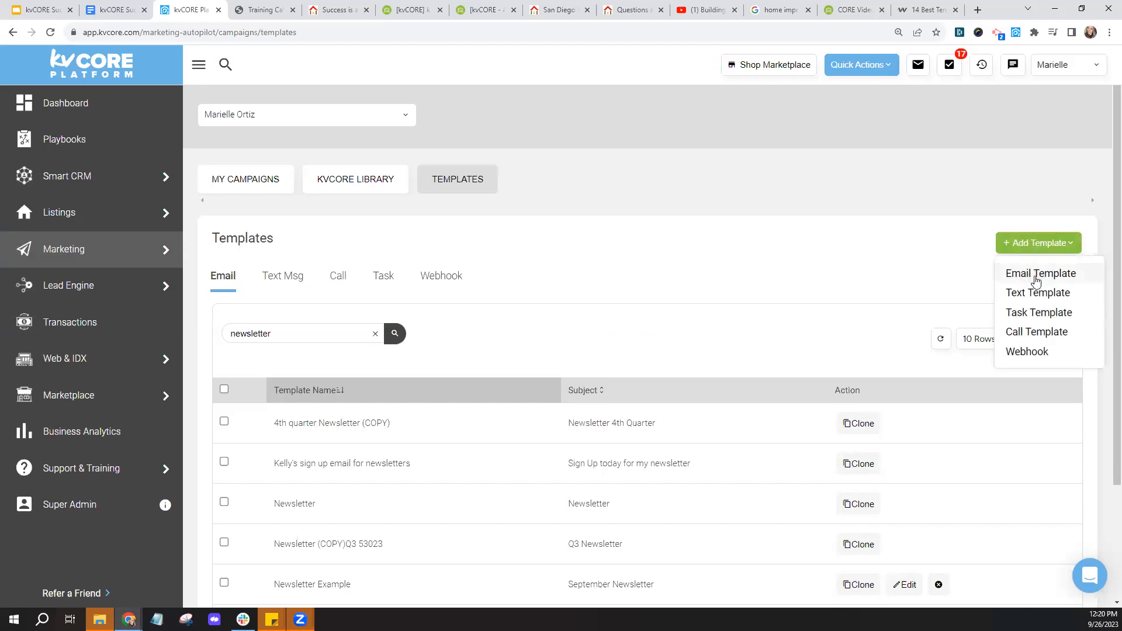
left_click(1036, 279)
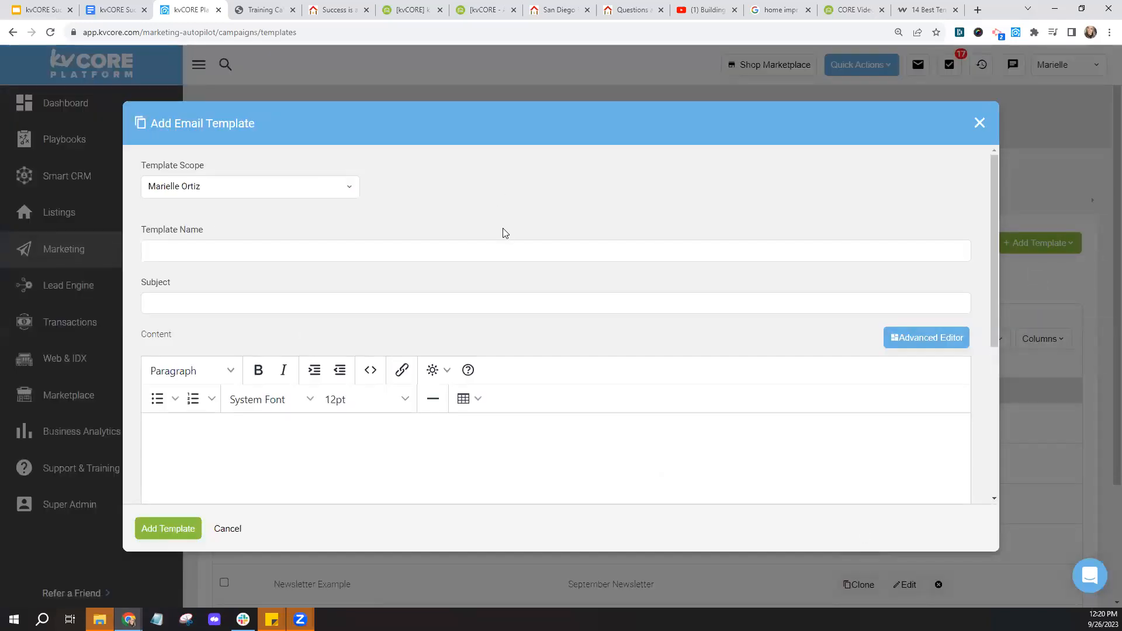
scroll(502, 231, "down", 2)
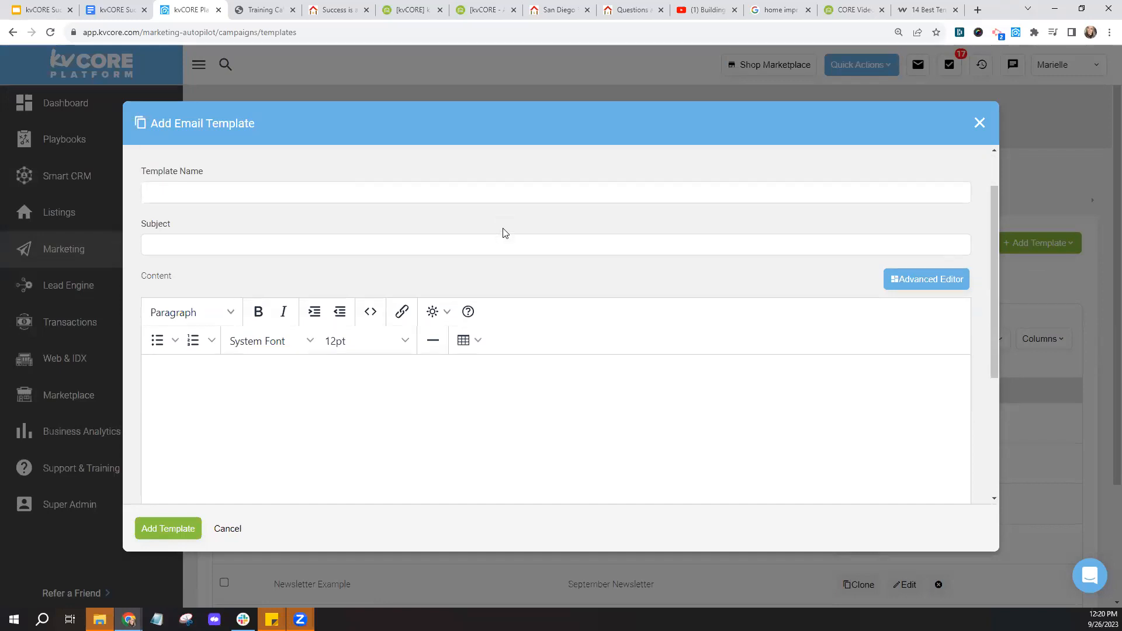
- Write "Is just text" in the content area of the new email template
left_click(337, 408)
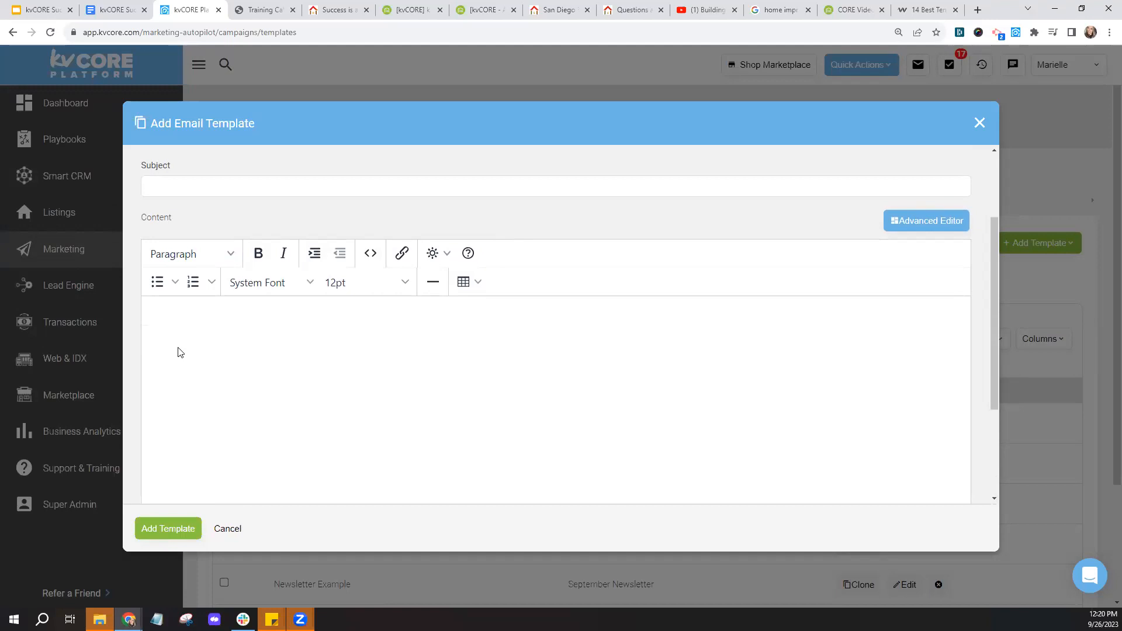
type("Is ust text")
key("Left")
key("Left")
type("j")
- Switch the template to the advanced editor and accept discarding the basic editor's content
left_click(921, 233)
left_click(922, 236)
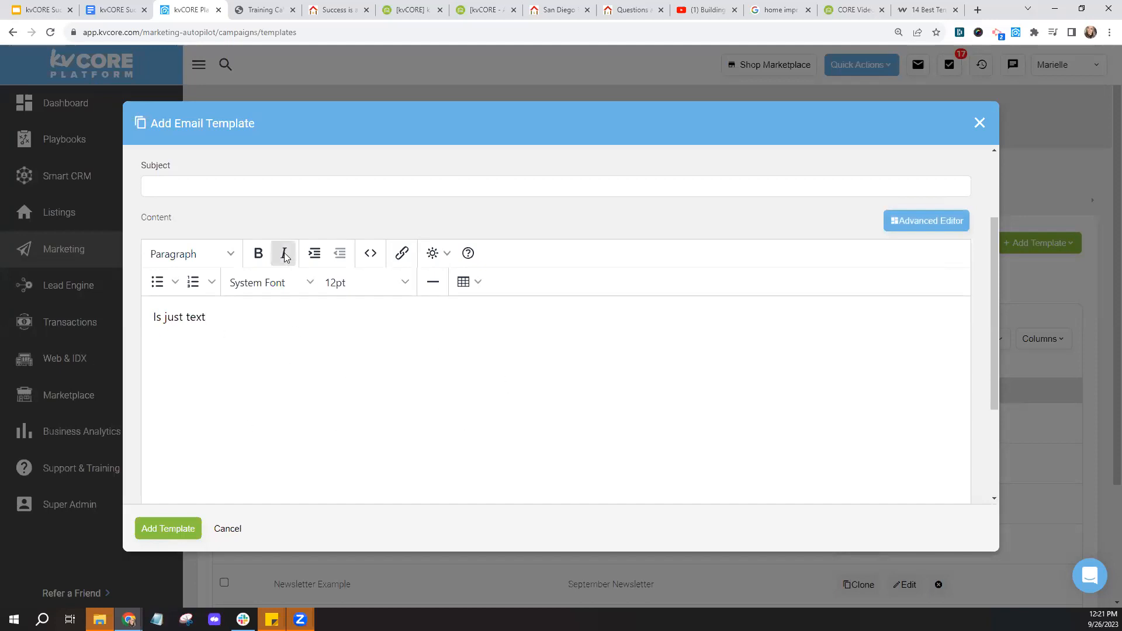
left_click(929, 231)
left_click(924, 226)
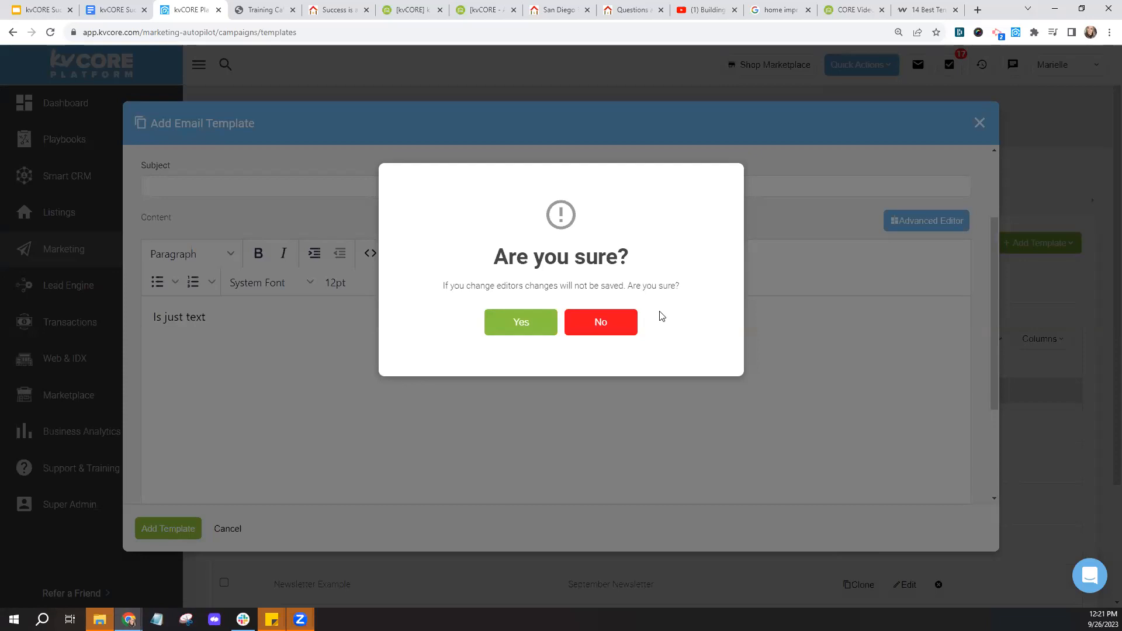
left_click(521, 323)
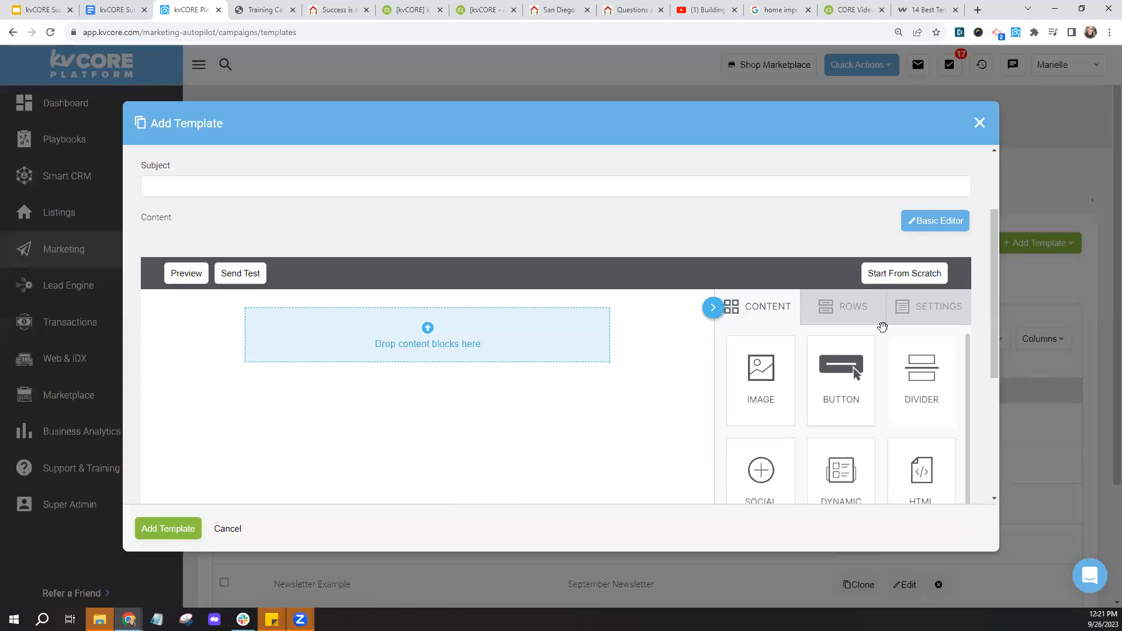
- Place an image block in the empty template layout and open the file manager for choosing its picture
scroll(665, 237, "down", 3)
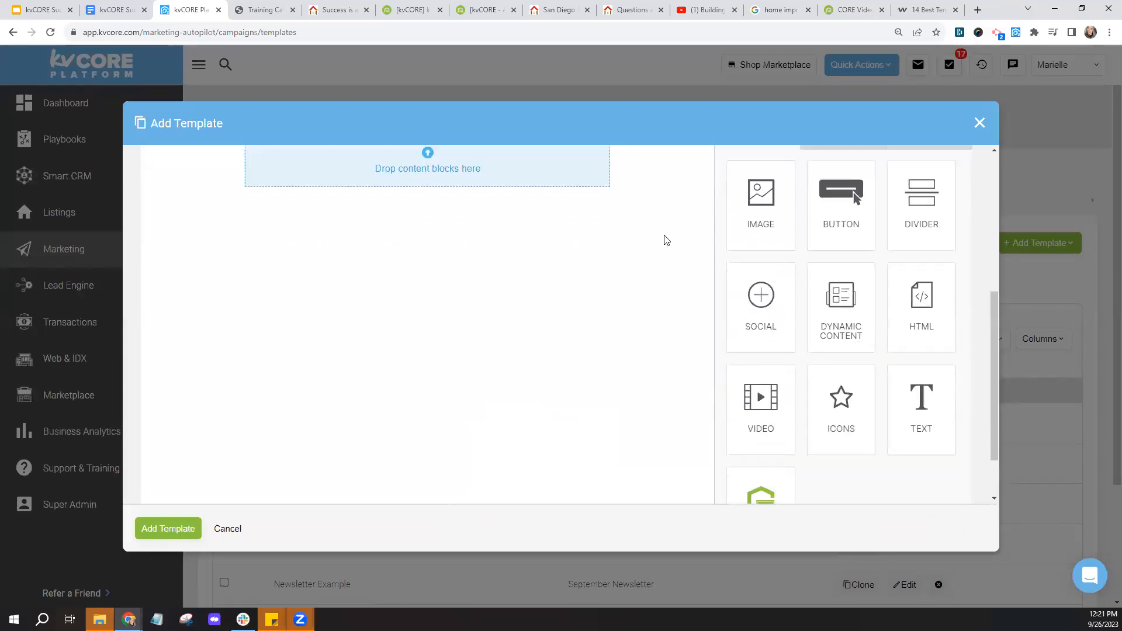
scroll(665, 240, "up", 1)
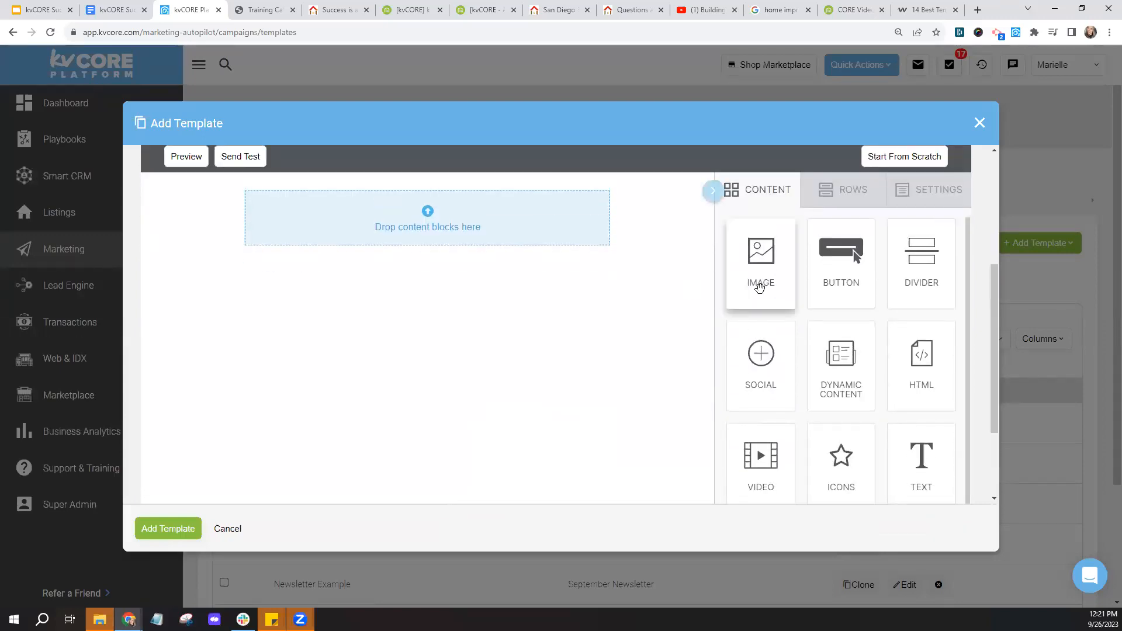
scroll(839, 433, "down", 1)
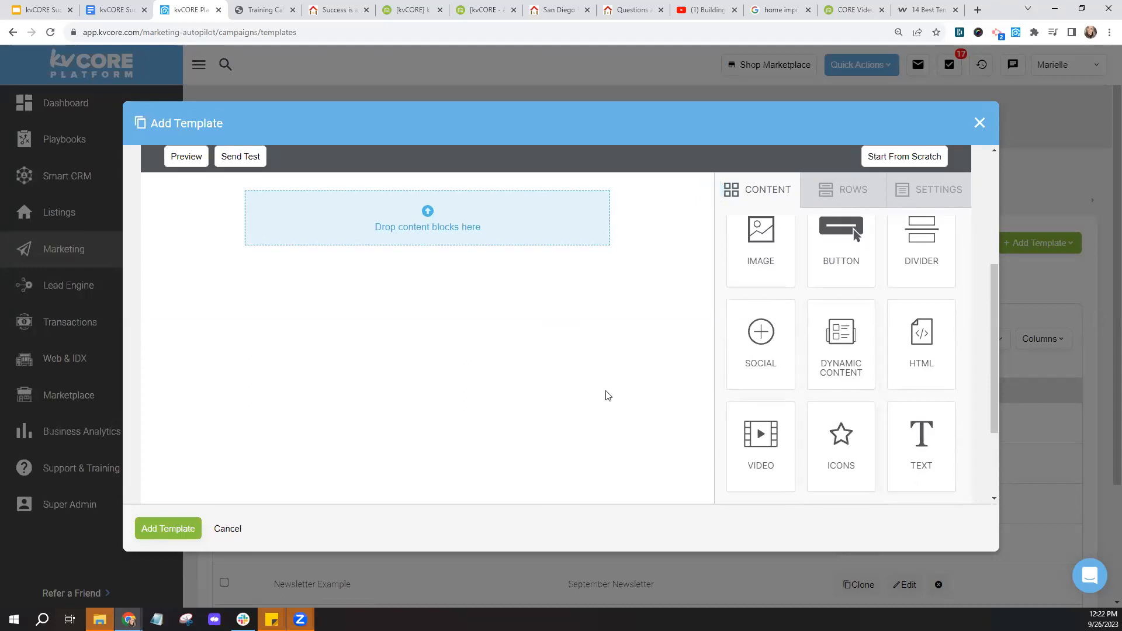
scroll(608, 395, "up", 1)
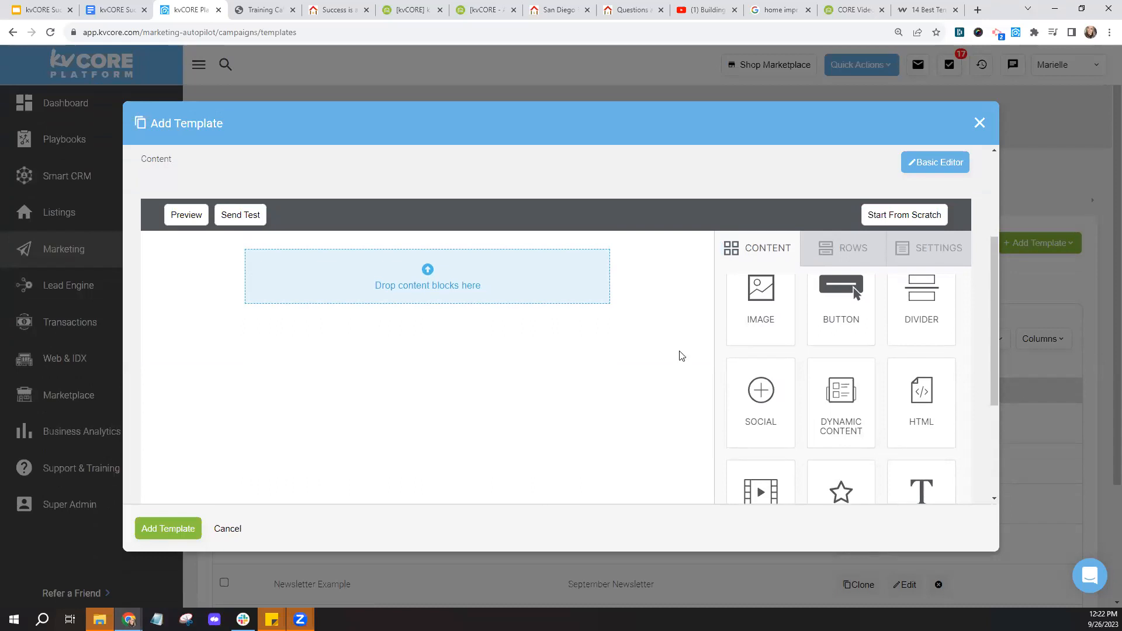
left_click_drag(760, 292, 428, 273)
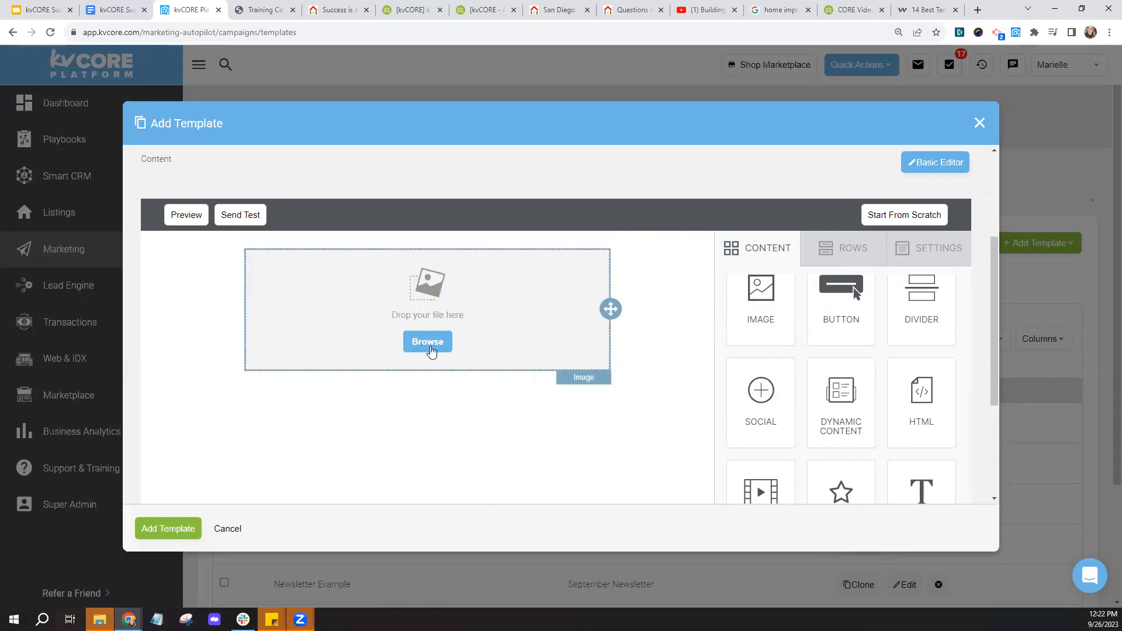
left_click(428, 343)
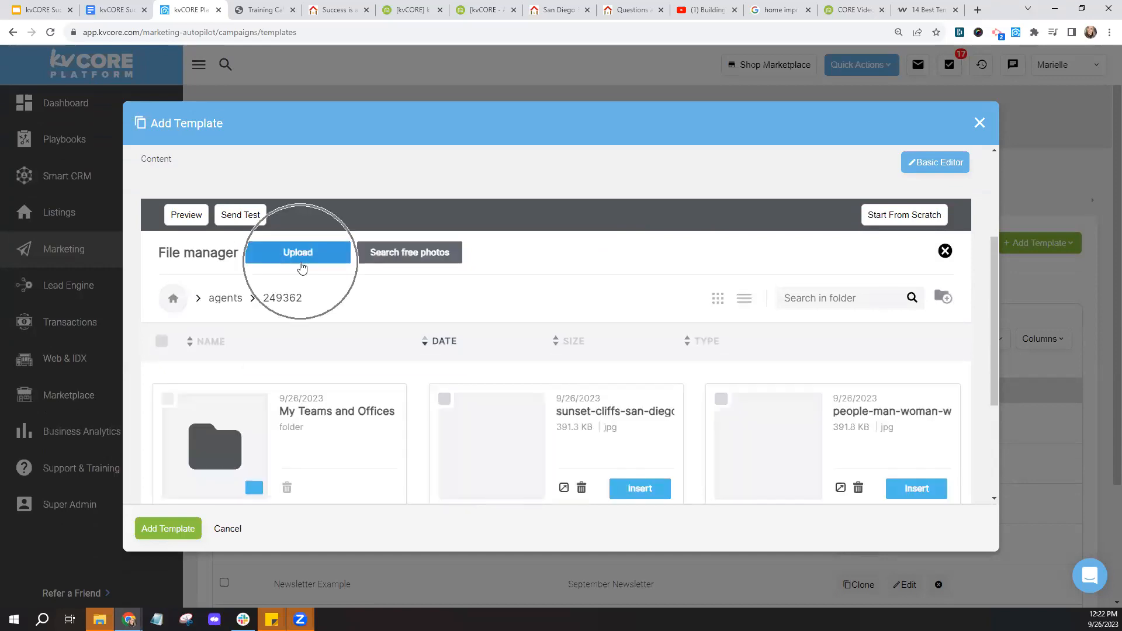
left_click(301, 268)
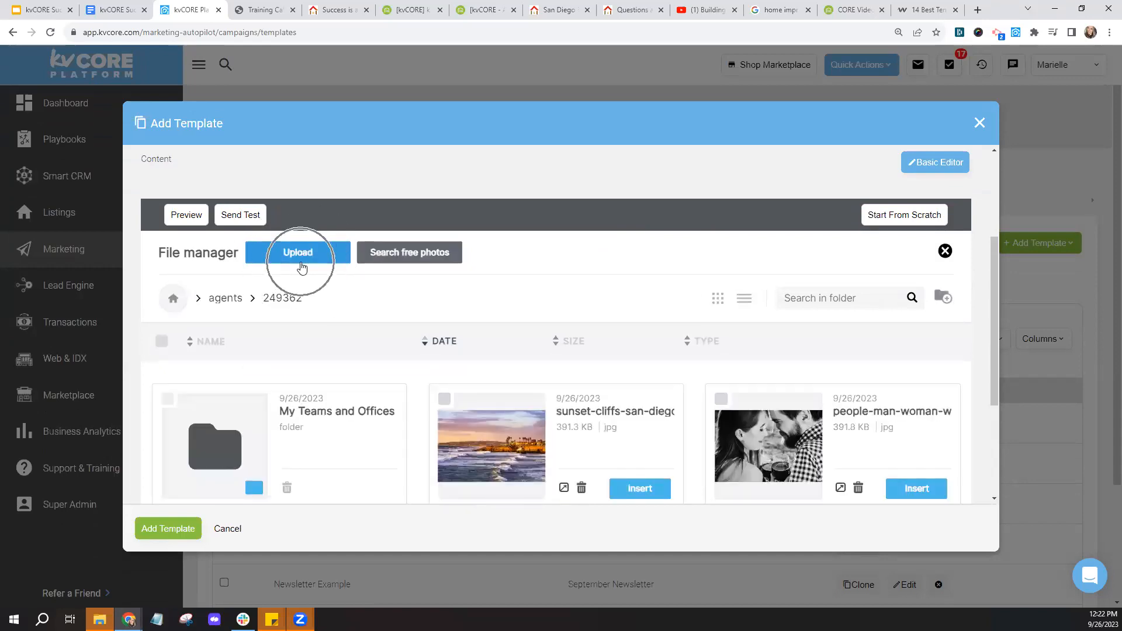
- Search the free stock photos for "wineries", import the photo of hanging blue grapes and insert it into the image block
left_click(407, 257)
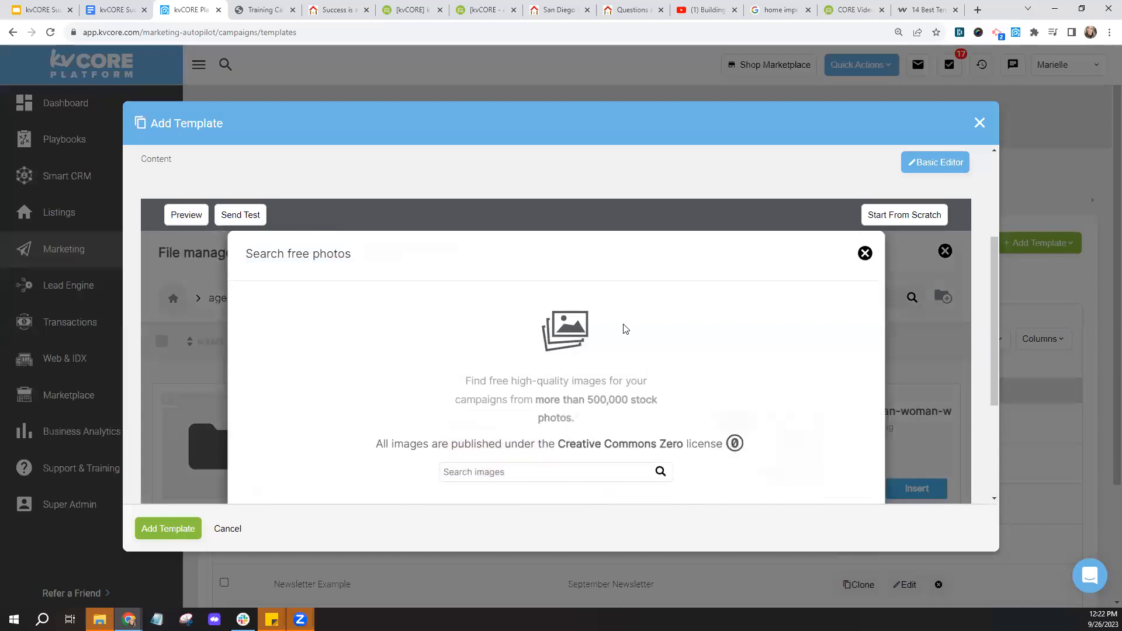
scroll(623, 327, "down", 2)
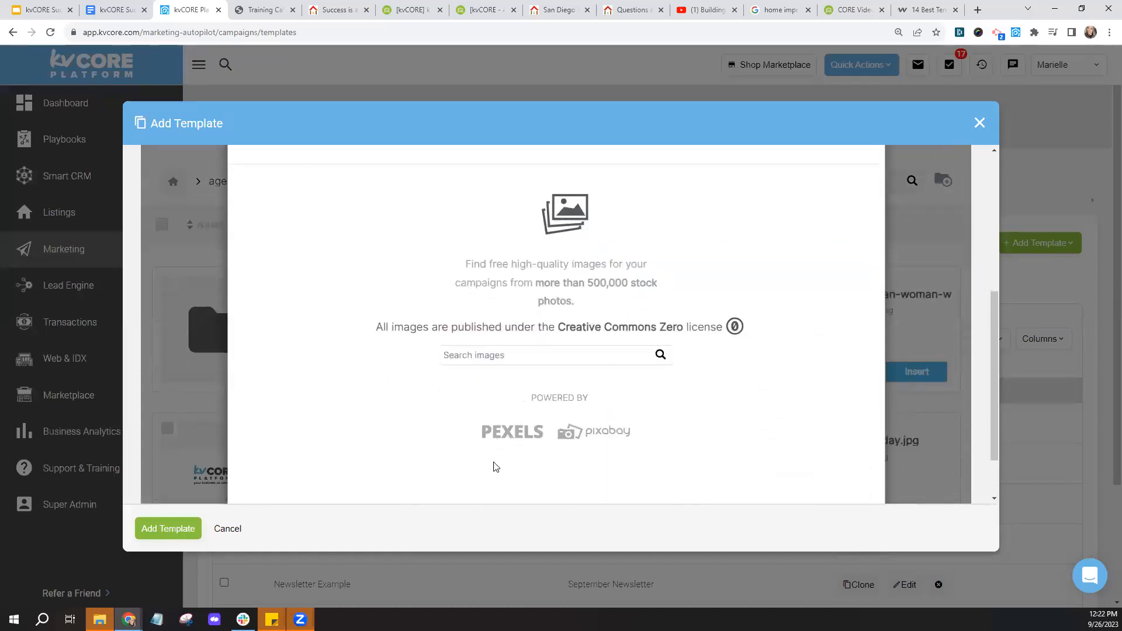
left_click(525, 354)
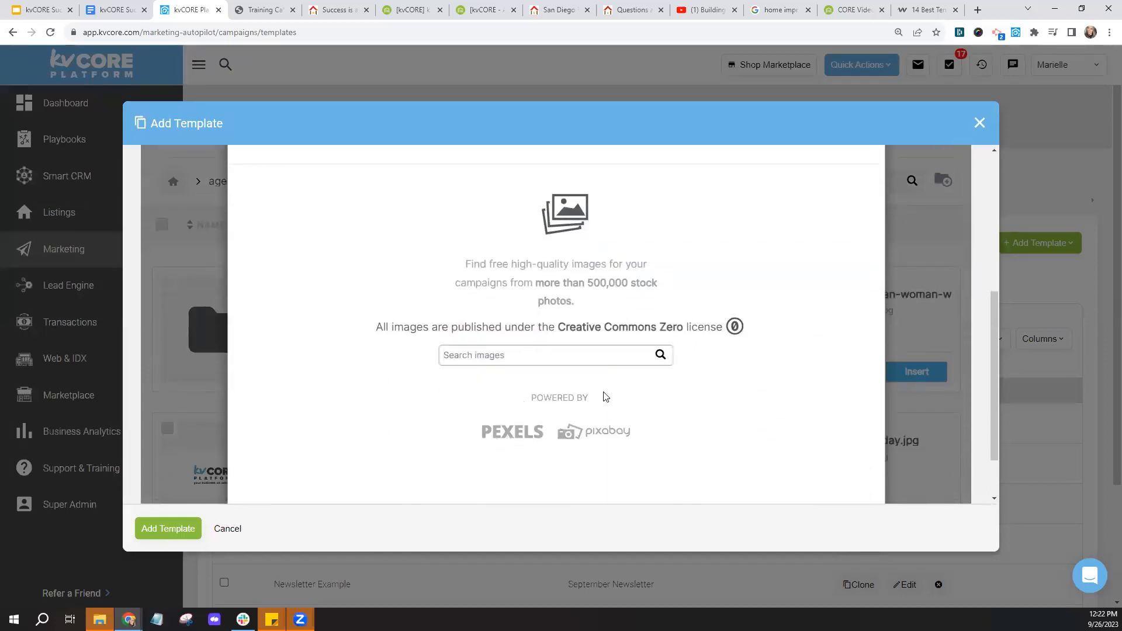
type("winer")
type("y")
key("Return")
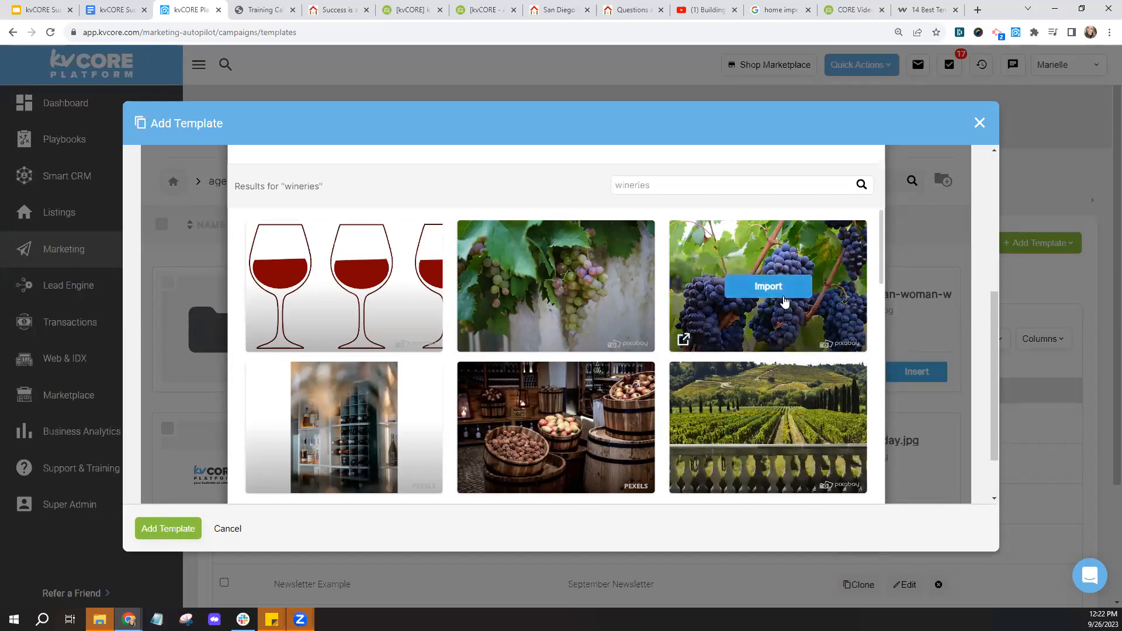
left_click(784, 297)
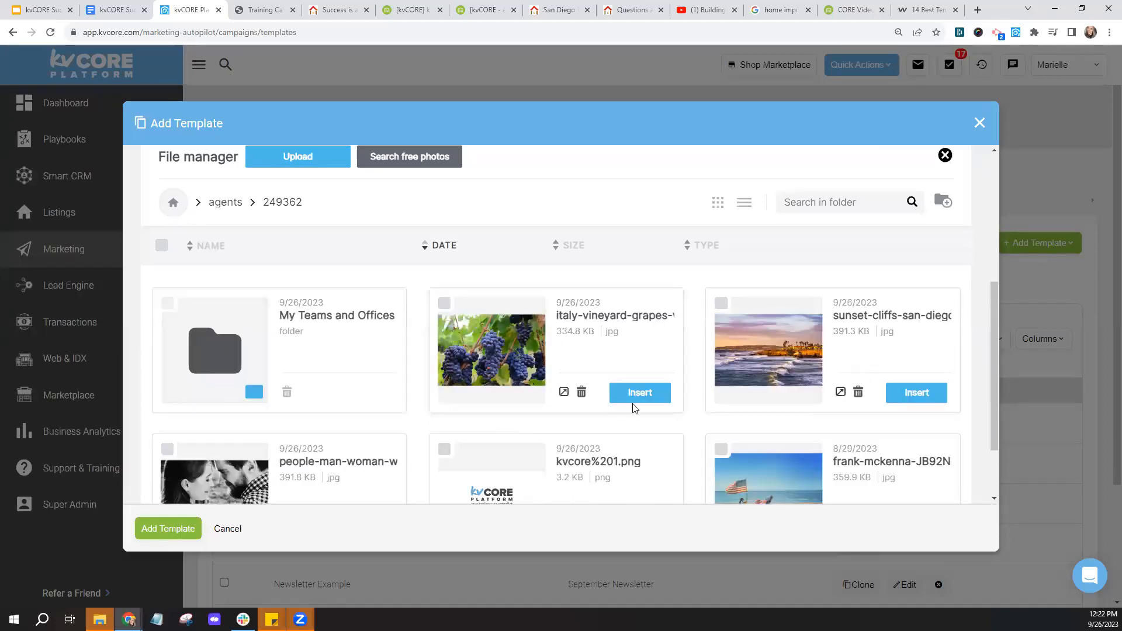
left_click(639, 403)
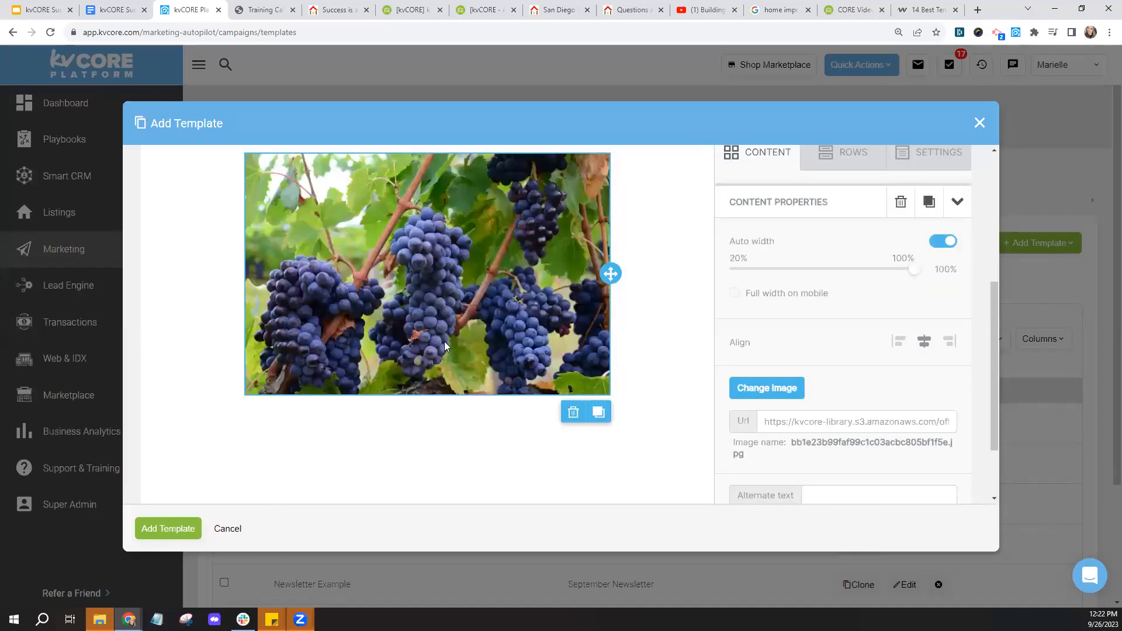
- Add a button block directly below the grape photo
left_click(768, 156)
left_click_drag(842, 234, 471, 401)
scroll(678, 371, "down", 3)
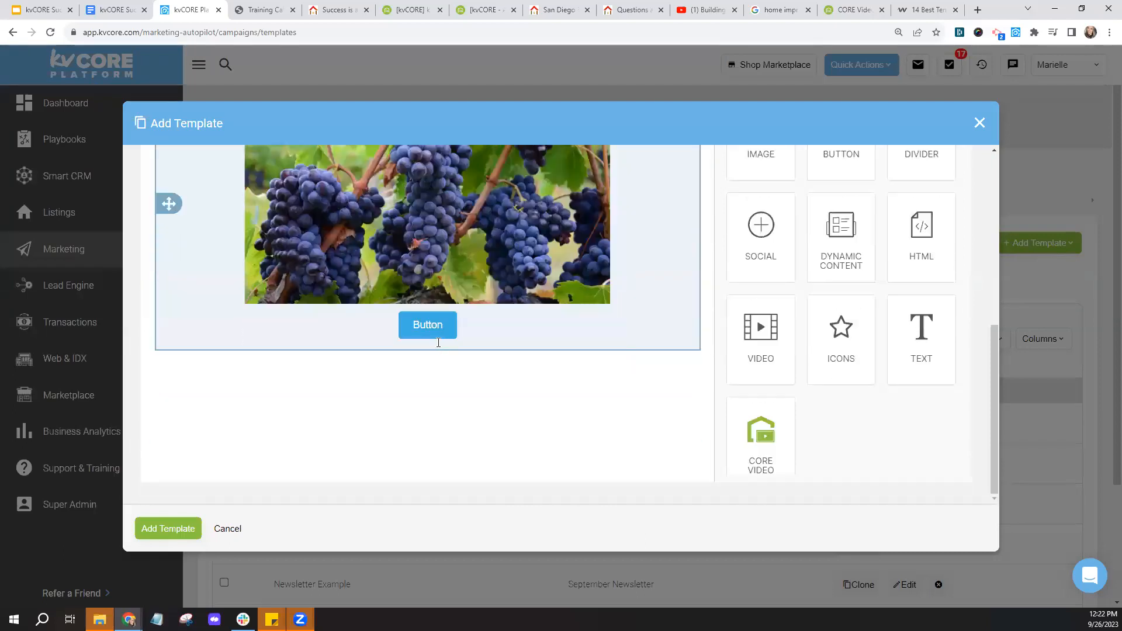
- Replace the button's label with "Click here!"
left_click(440, 330)
left_click(442, 330)
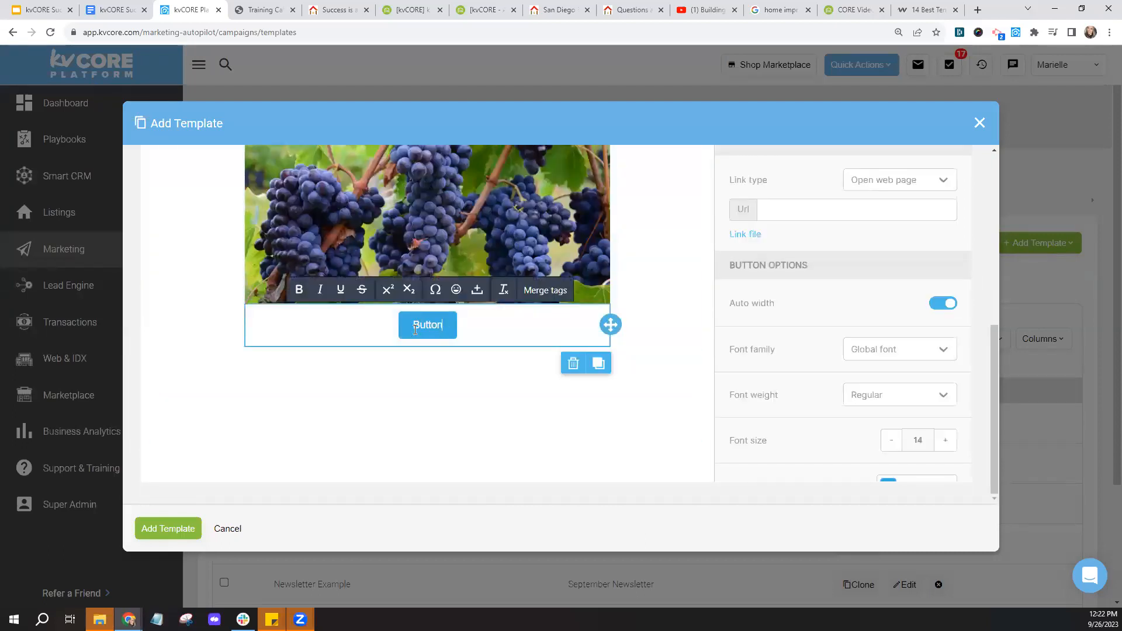
left_click(447, 328)
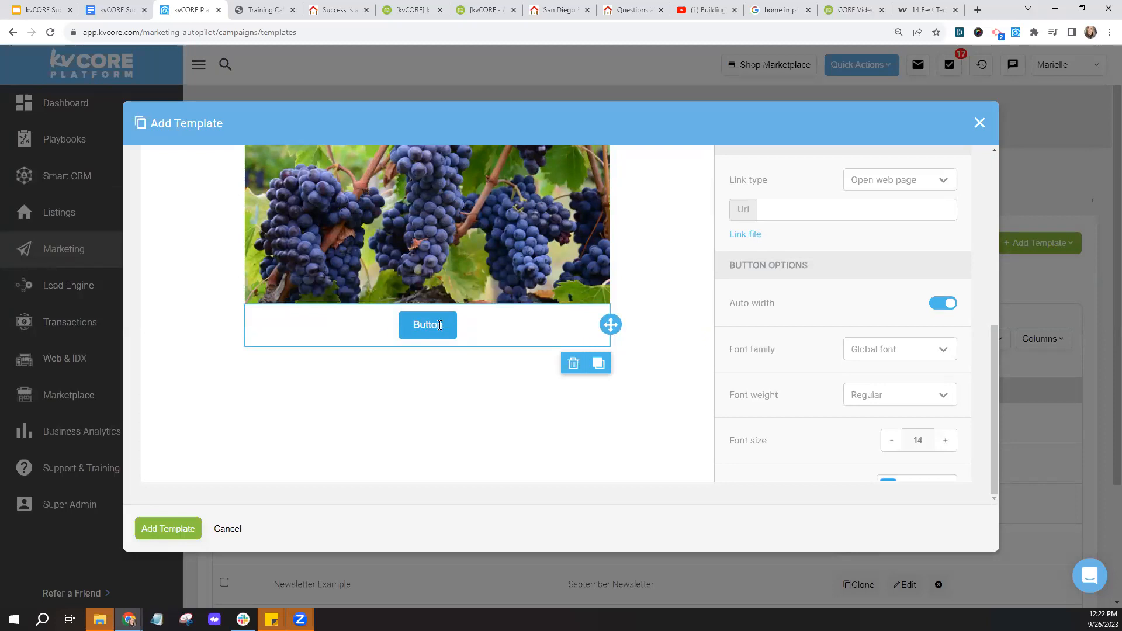
left_click(444, 325)
left_click_drag(441, 326, 402, 324)
type("Click here!")
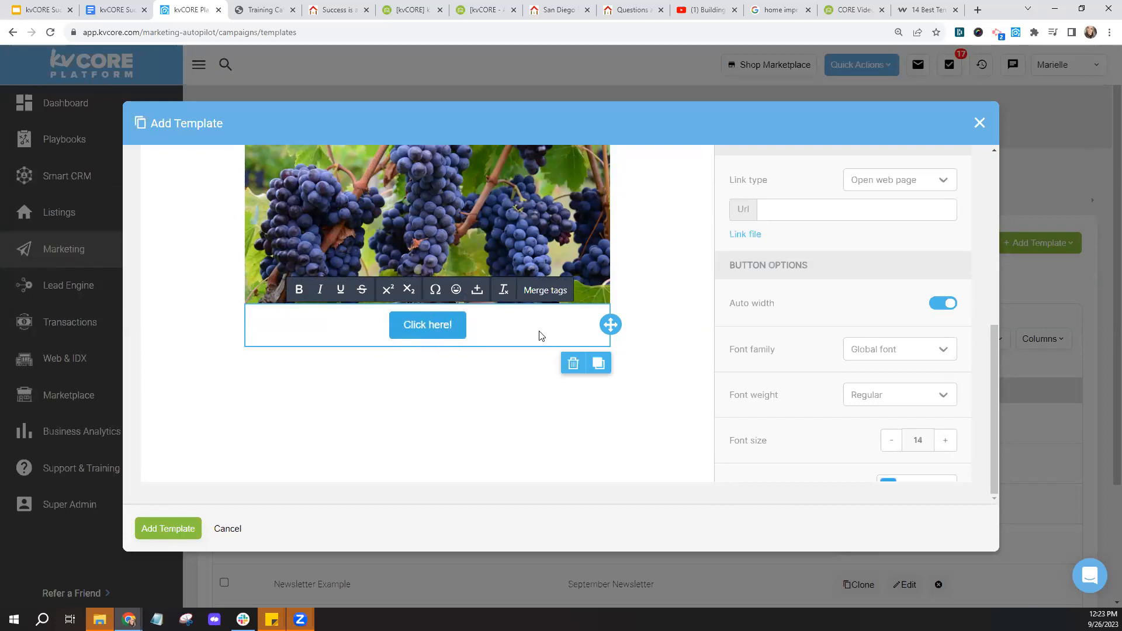
- Check the button's web page link field, set its link type to Send email and go through the resulting subject and body fields
scroll(539, 331, "up", 2)
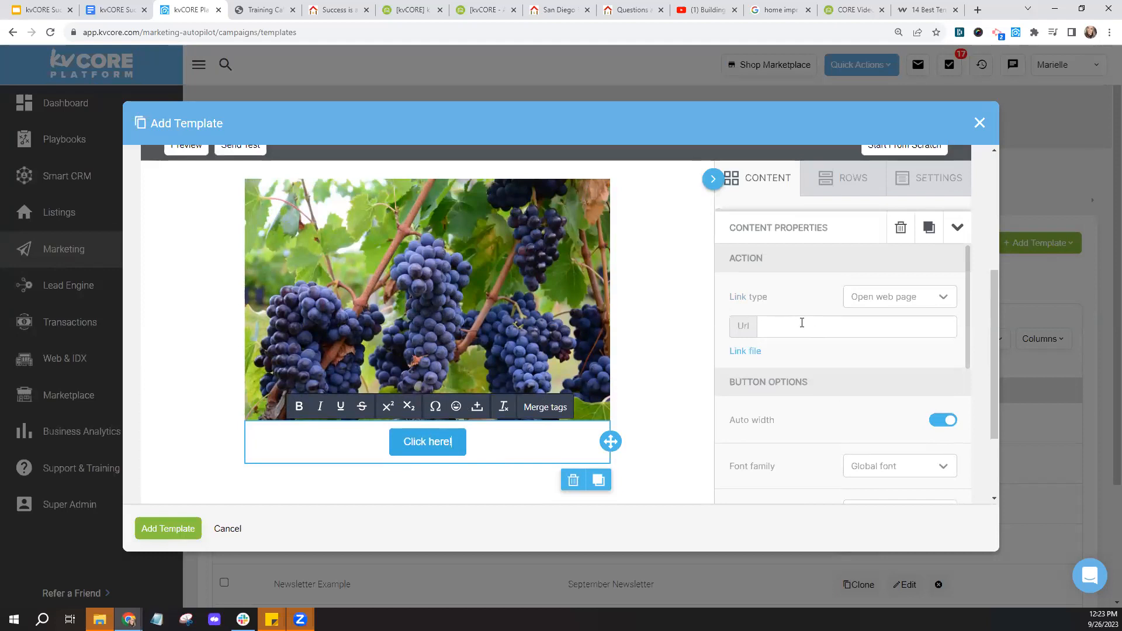
left_click(778, 326)
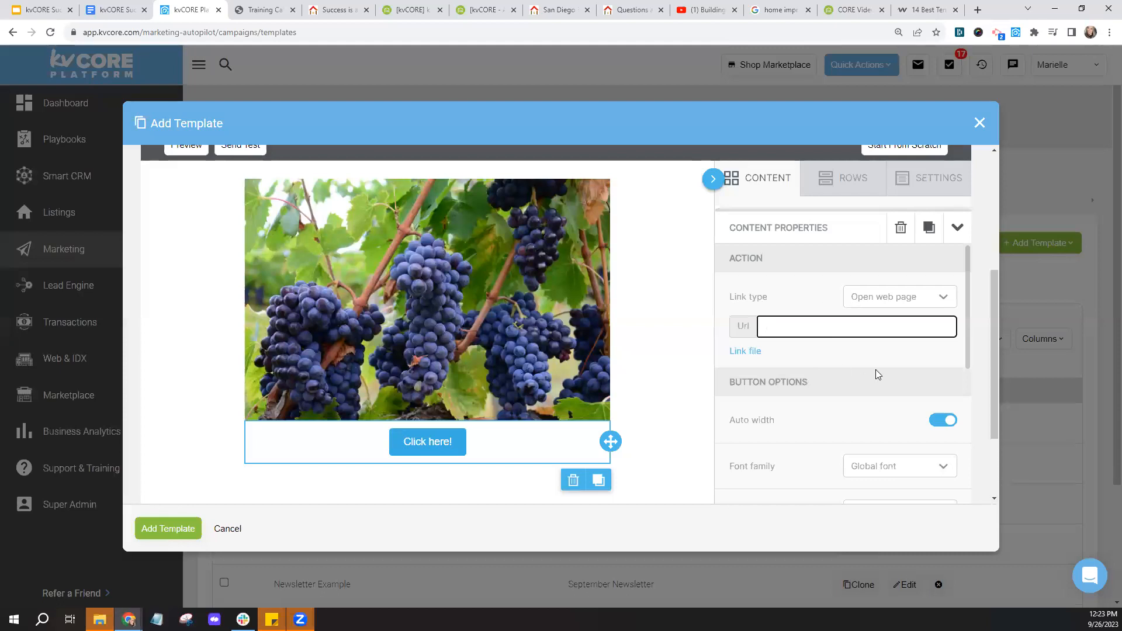
left_click(906, 306)
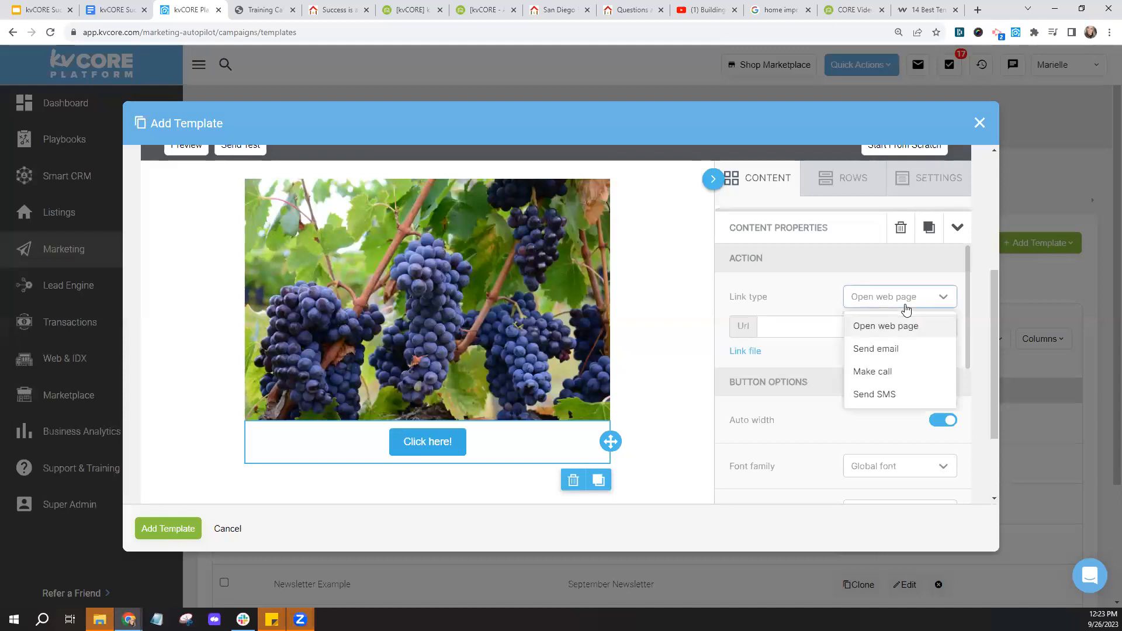
left_click(880, 351)
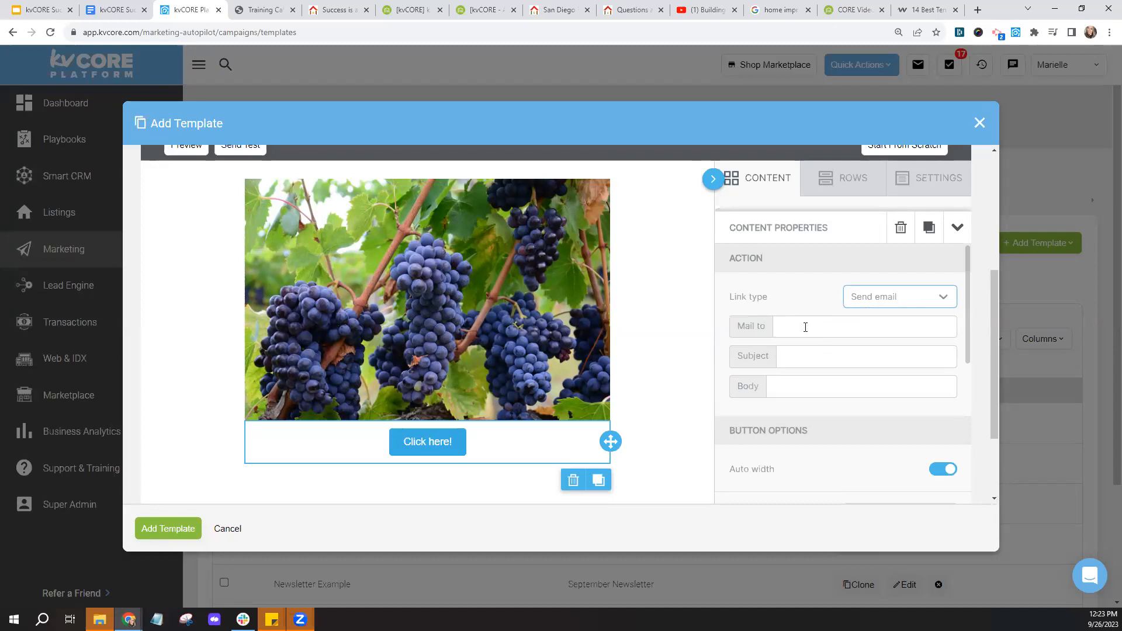
left_click(809, 361)
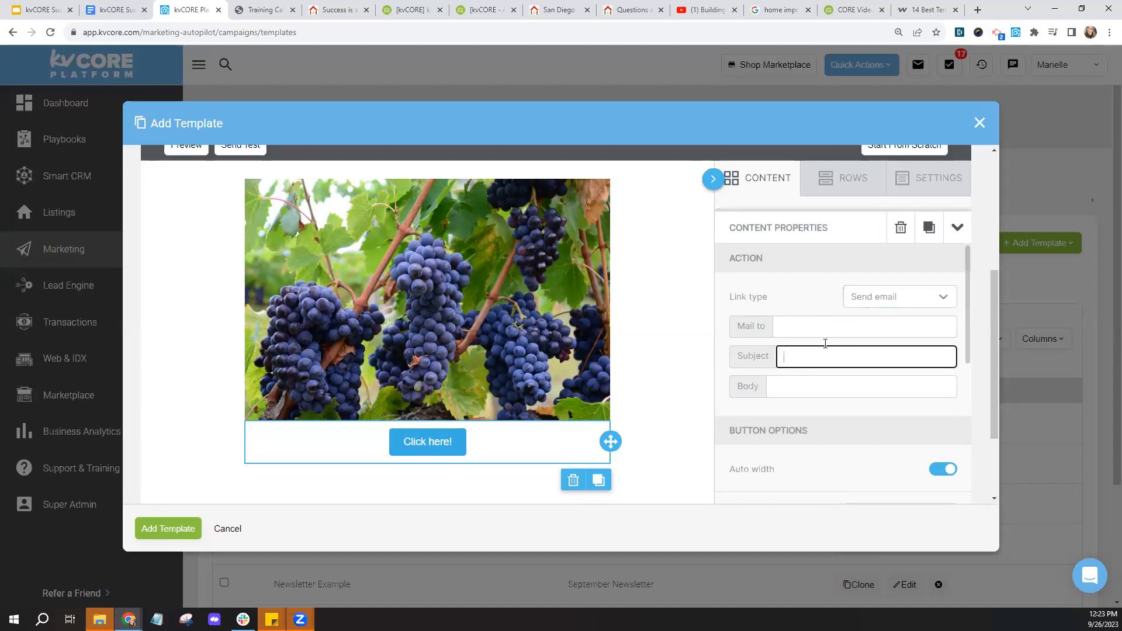
left_click(859, 393)
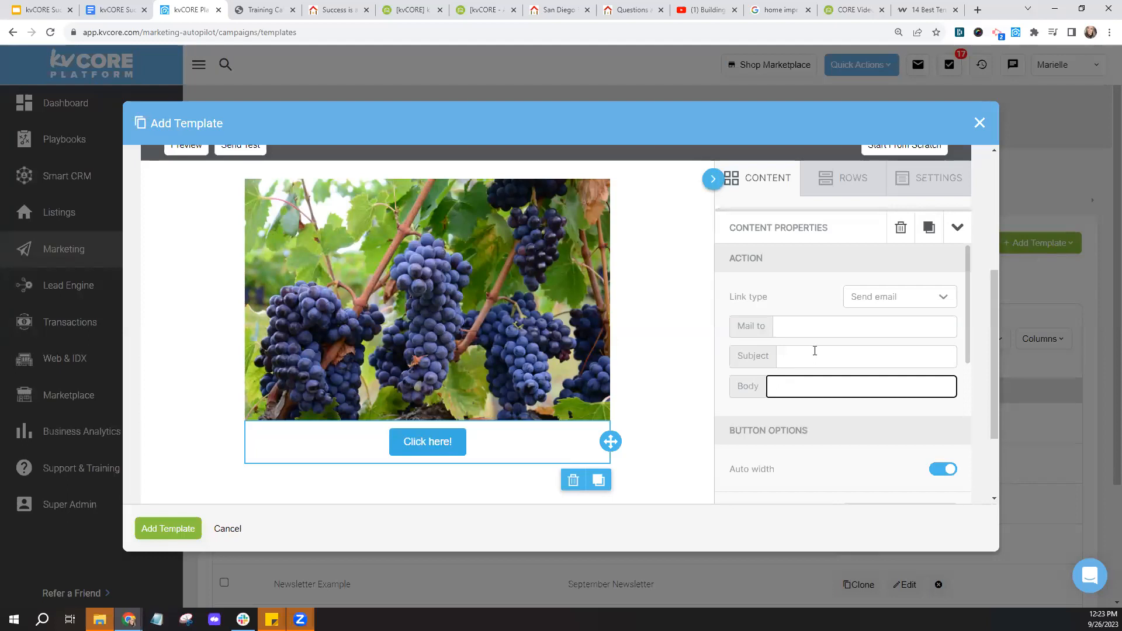
- Change the button's link type to Send SMS and check its phone and message fields
left_click(905, 298)
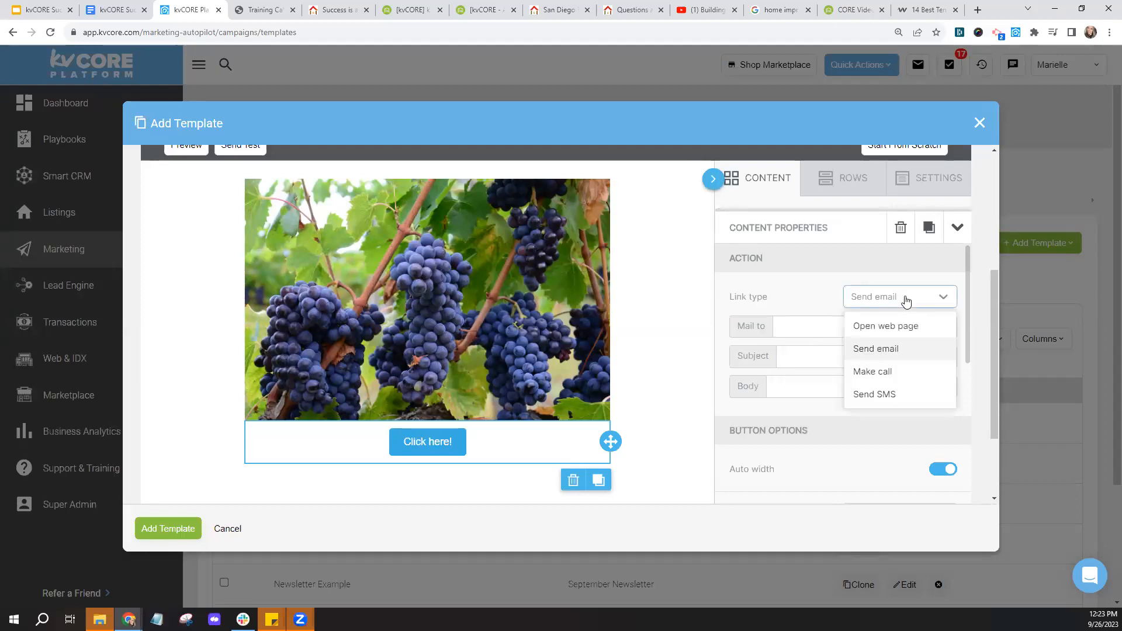
left_click(886, 402)
left_click(760, 330)
left_click(826, 359)
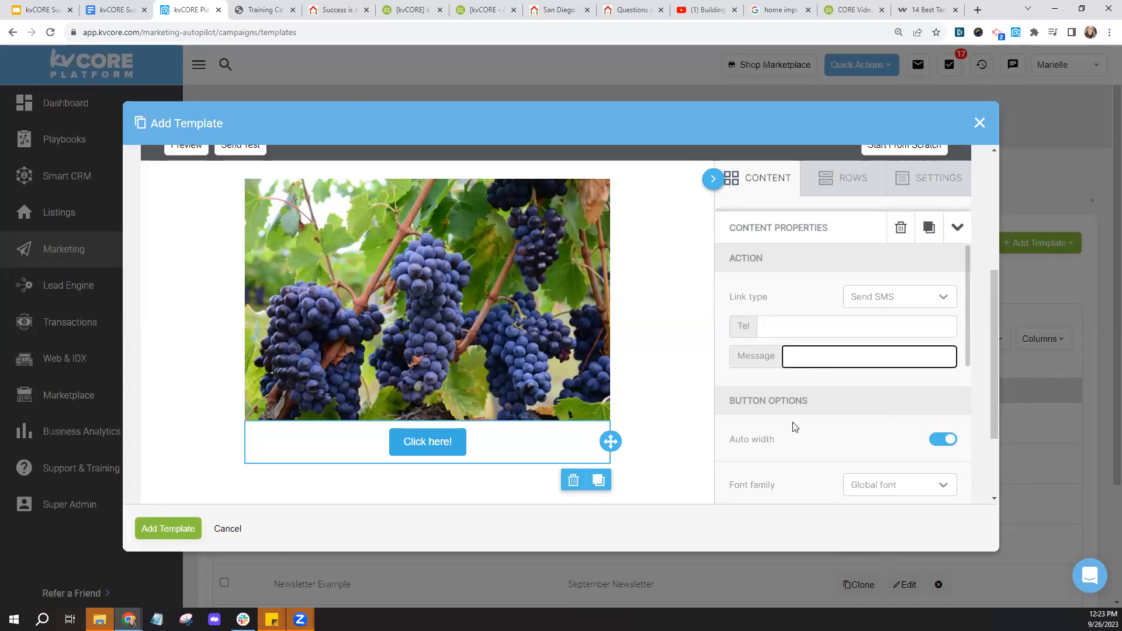
- Set the button's link type to Make call and go to its phone number field
left_click(910, 297)
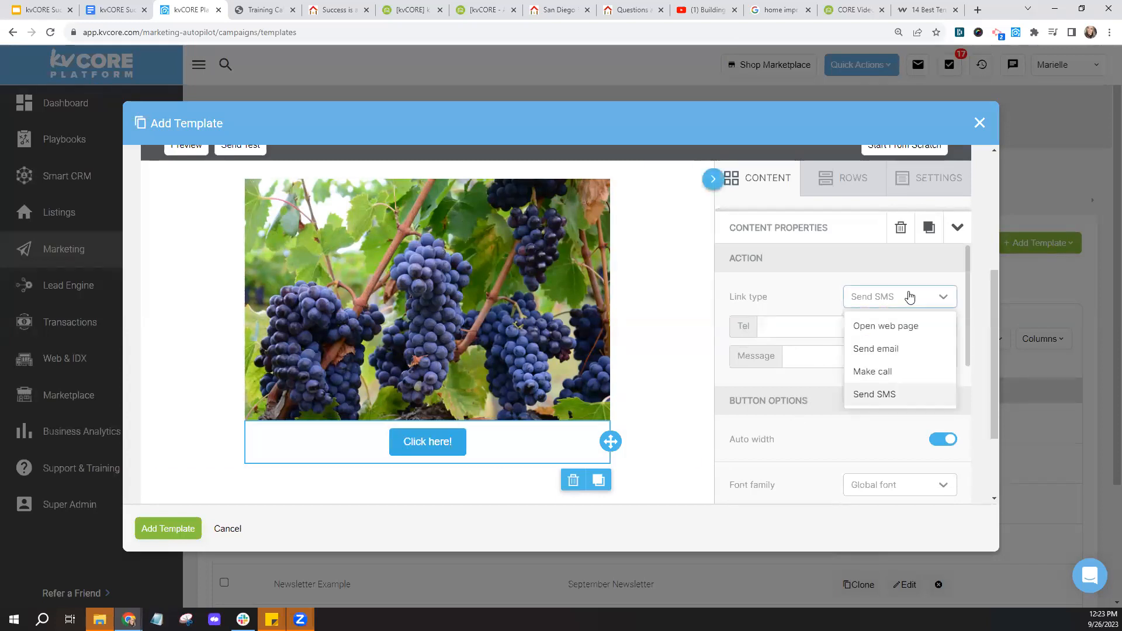
left_click(890, 370)
left_click(778, 333)
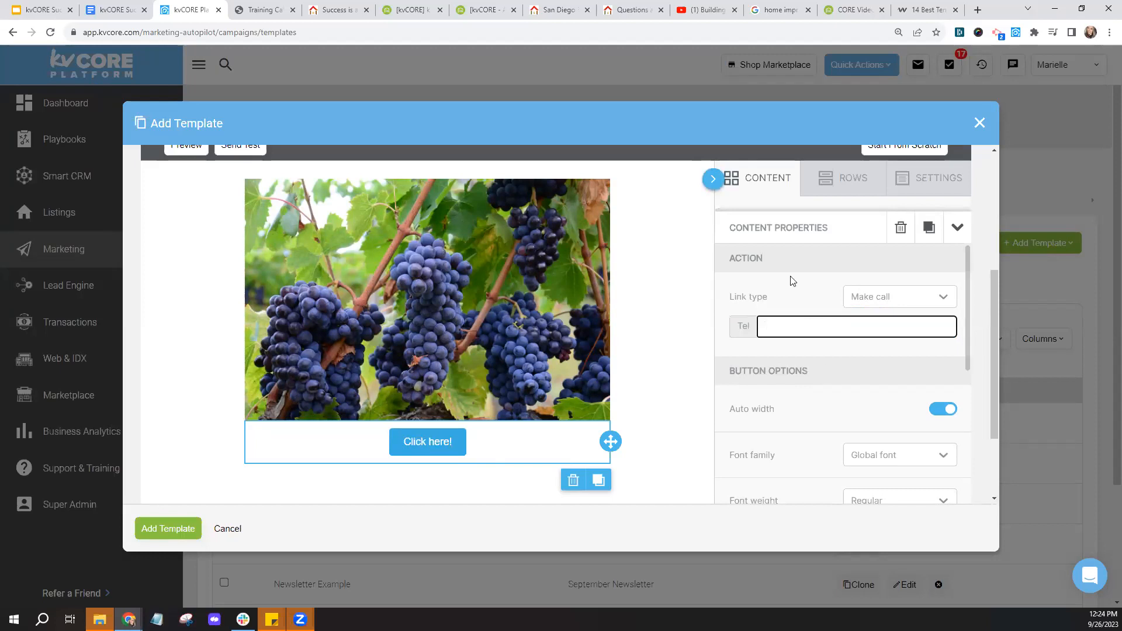
- Add a social icons block below the "Click here!" button and open its properties with the profile links
scroll(792, 297, "up", 1)
left_click(768, 237)
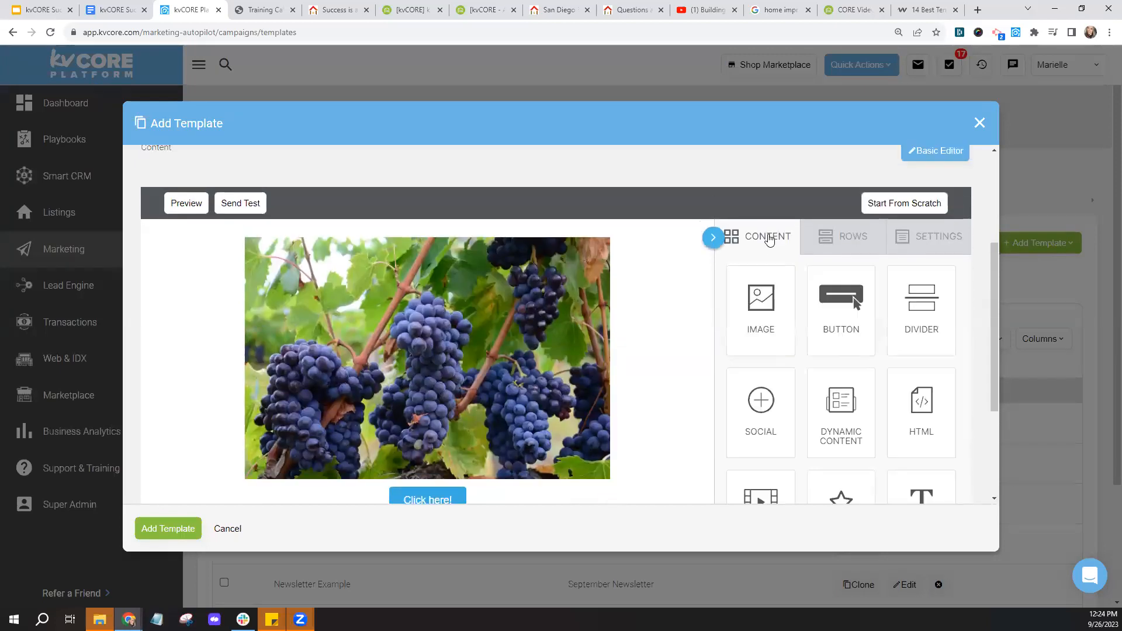
scroll(978, 309, "down", 2)
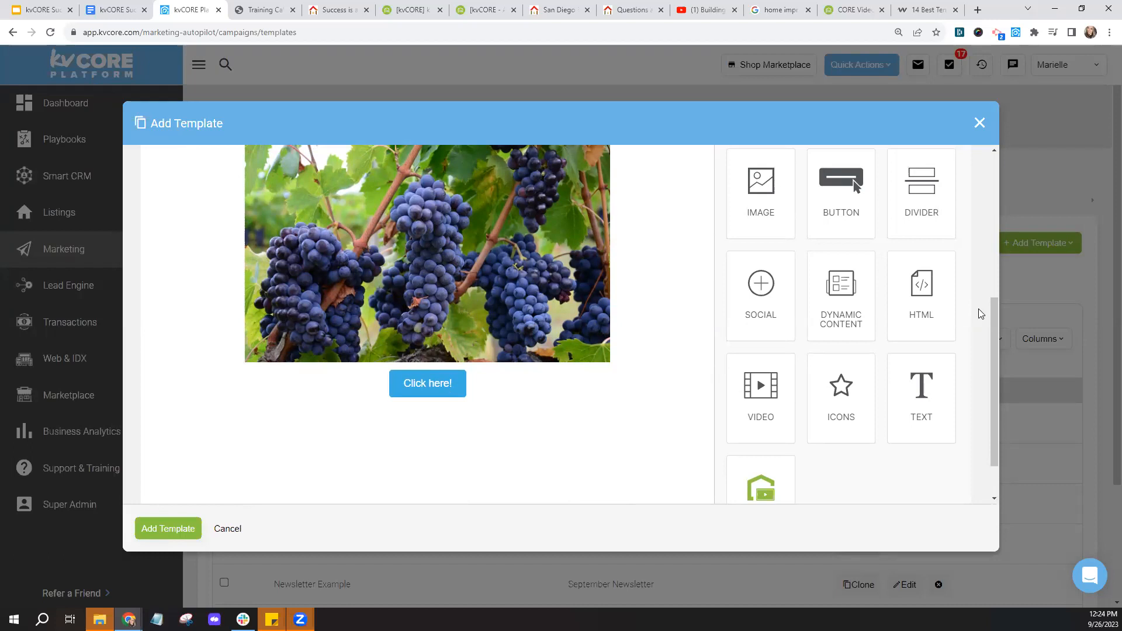
left_click_drag(759, 292, 450, 410)
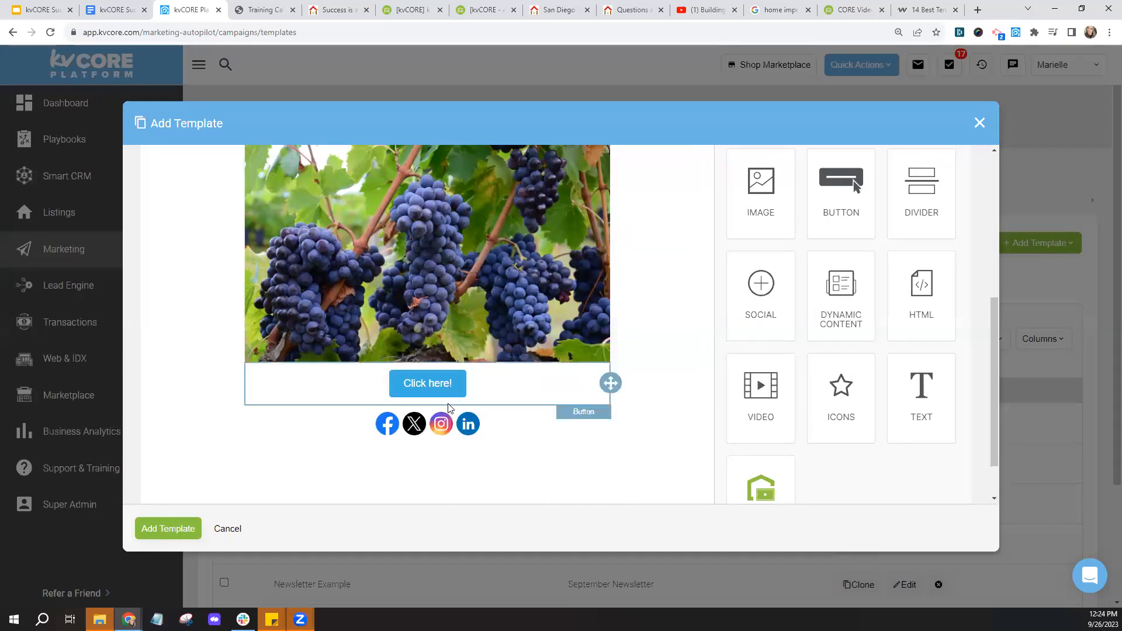
left_click(444, 431)
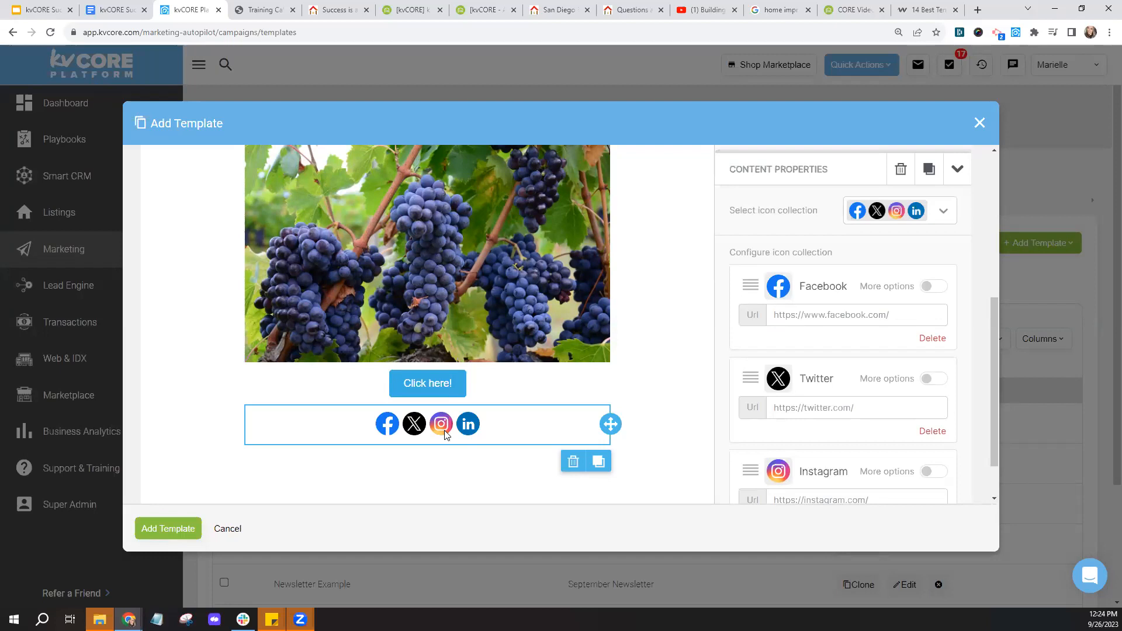
- Delete the Twitter icon from the social icons block
scroll(854, 351, "down", 2)
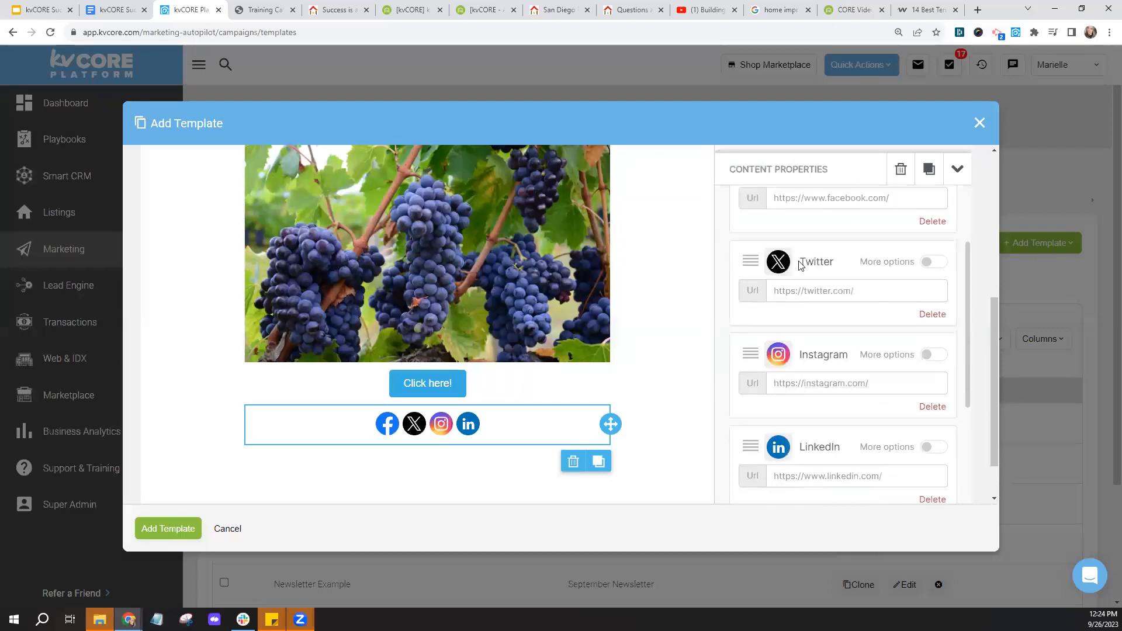
left_click(932, 315)
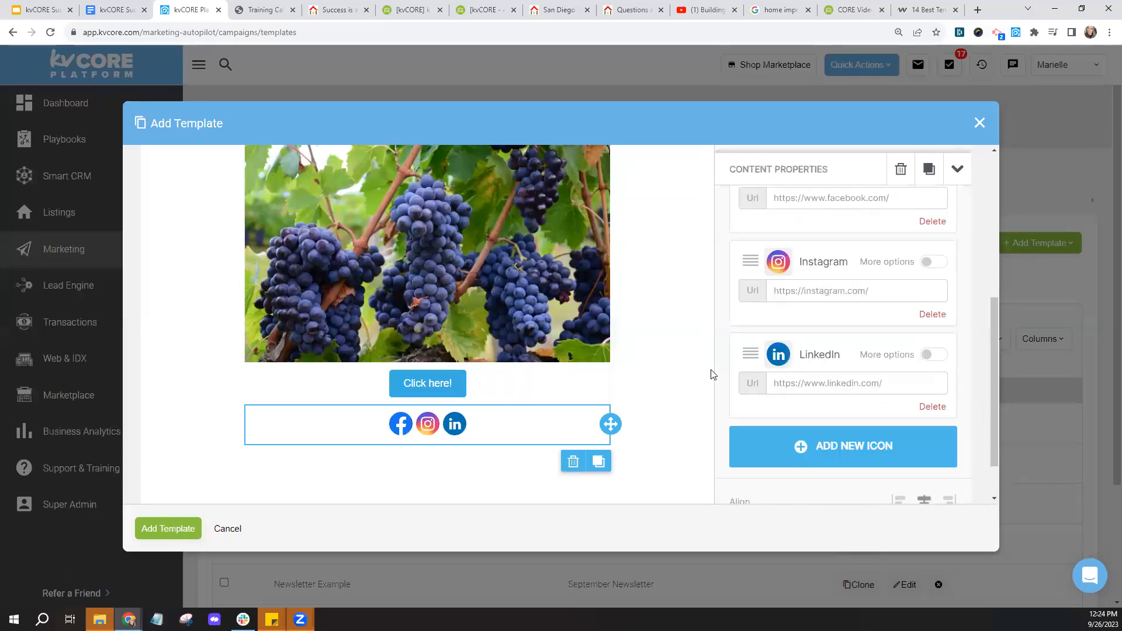
- Check which further social icons can be added to the block and go to the LinkedIn URL field
scroll(827, 356, "down", 1)
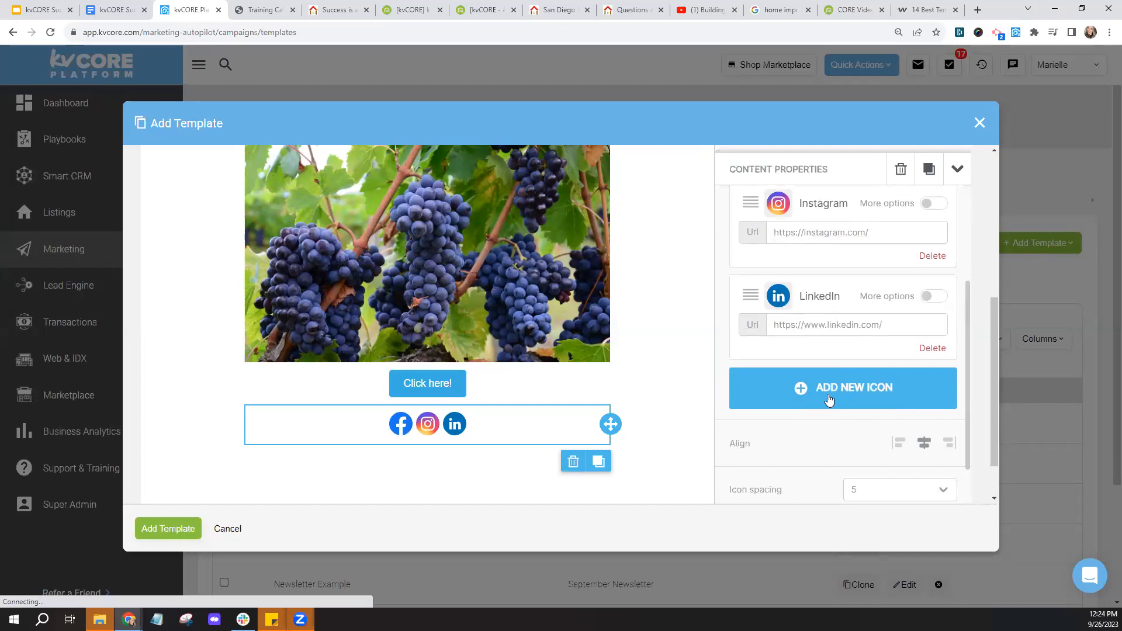
left_click(829, 400)
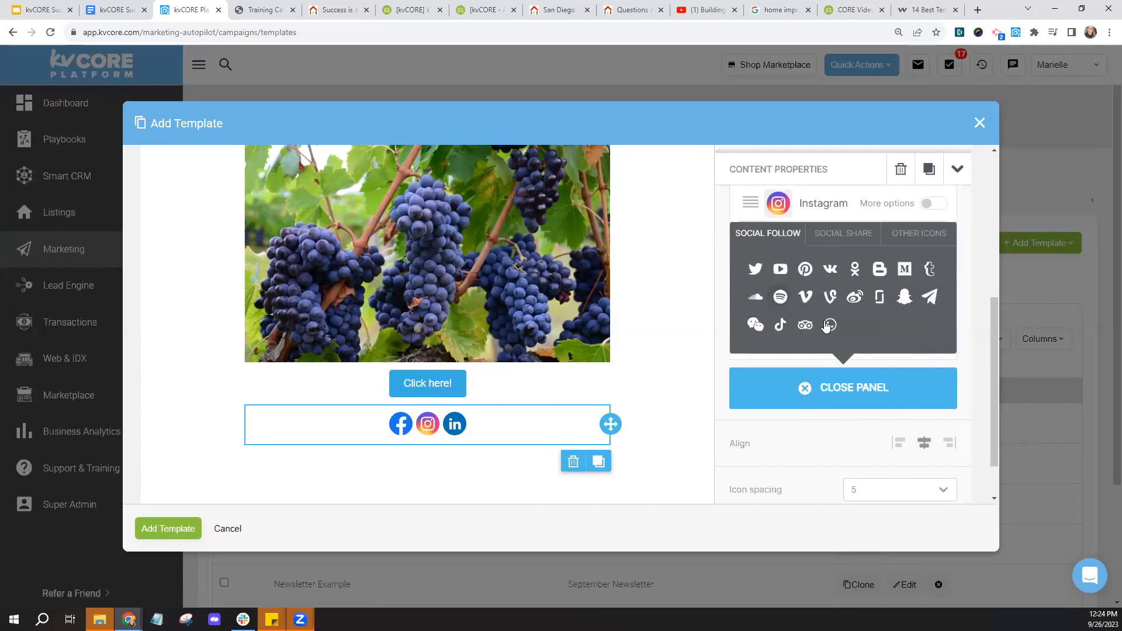
left_click(916, 379)
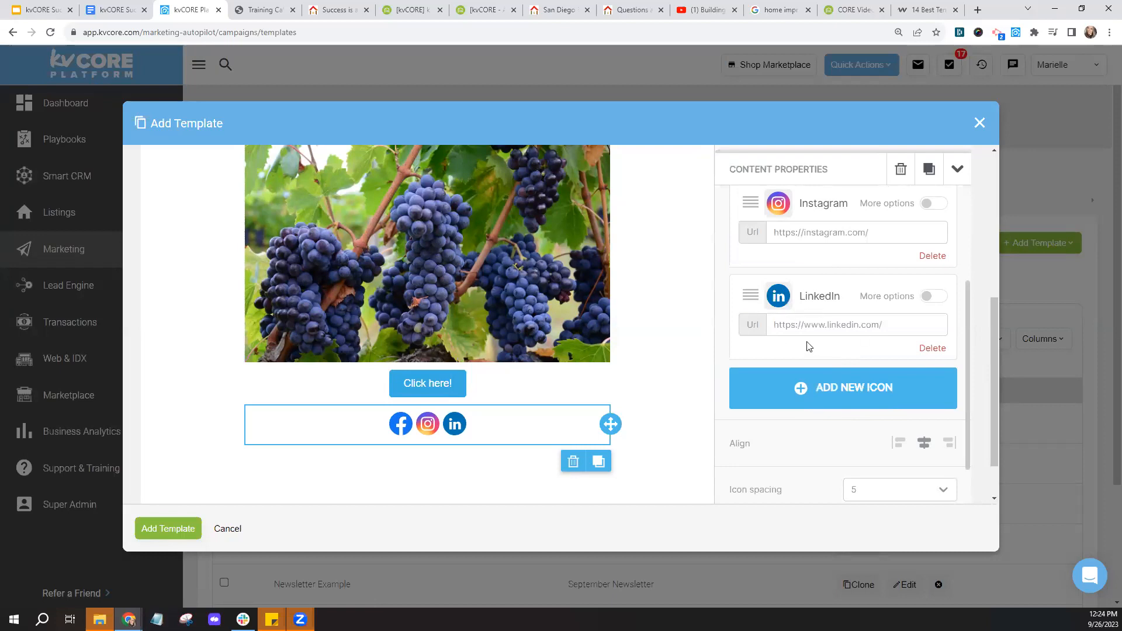
left_click(804, 329)
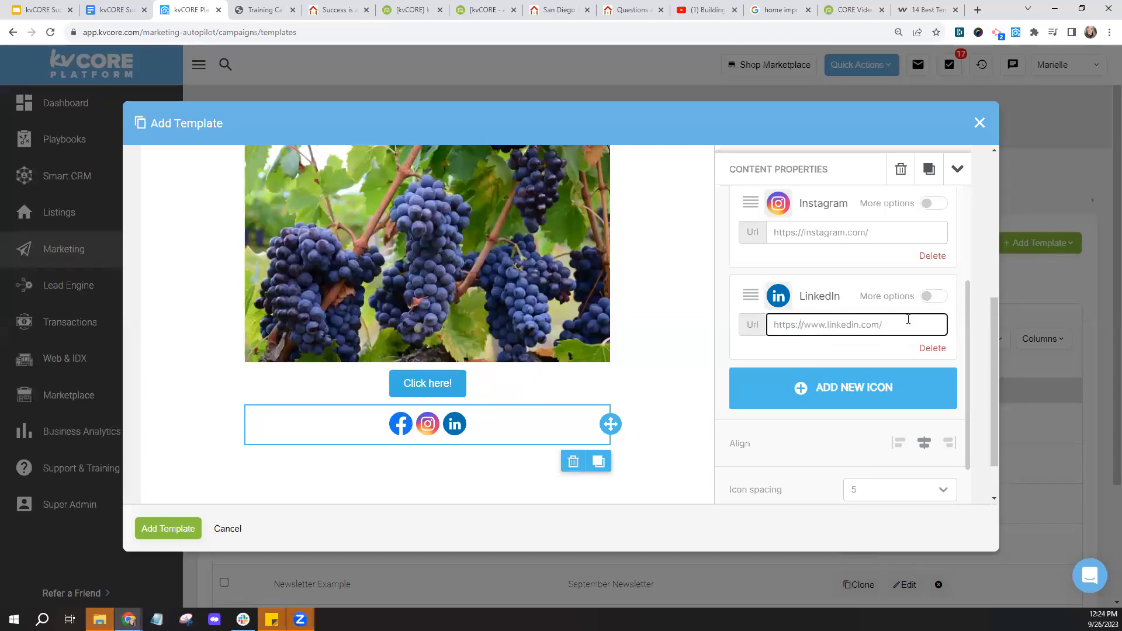
- Add a text block between the "Click here!" button and the social icons
scroll(824, 321, "up", 3)
scroll(840, 286, "up", 5)
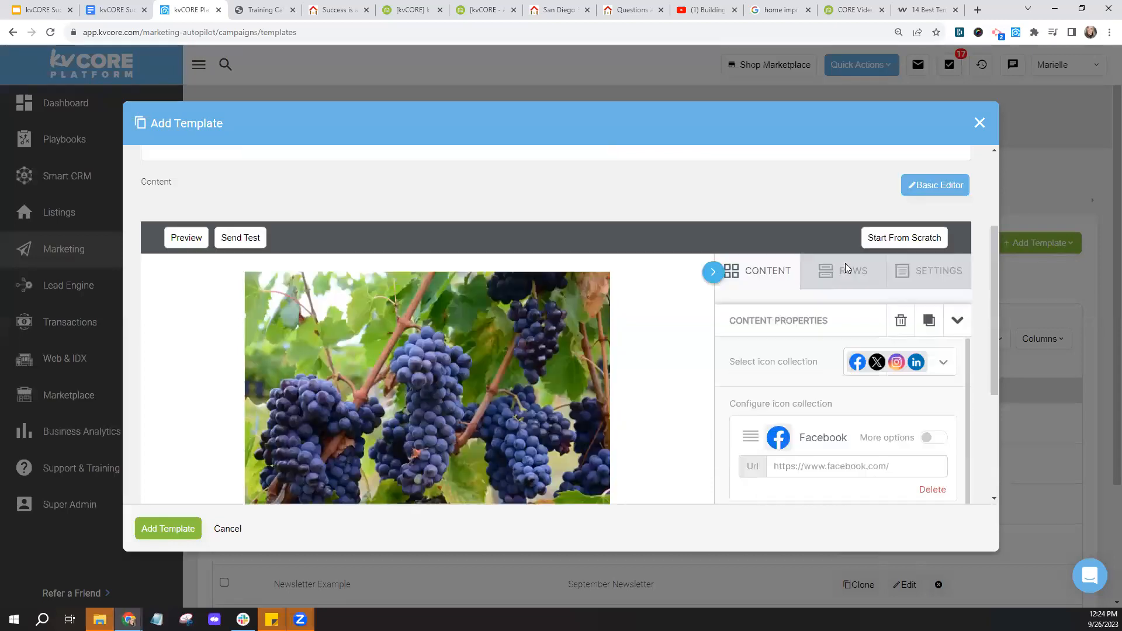
left_click(764, 413)
scroll(982, 377, "down", 2)
scroll(982, 377, "down", 5)
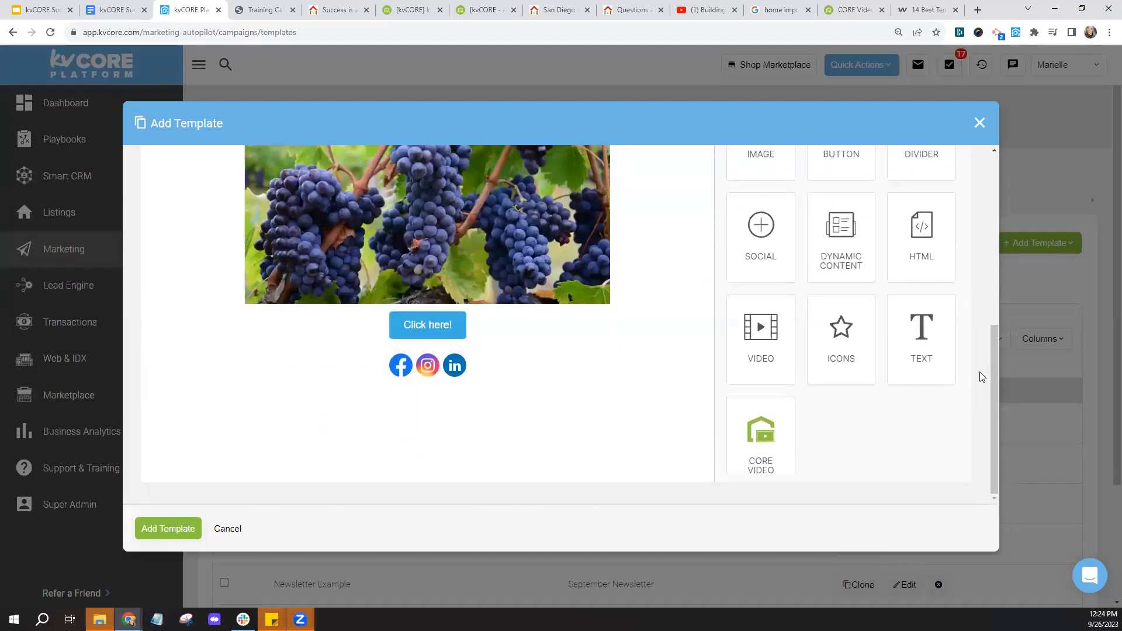
left_click_drag(922, 333, 643, 501)
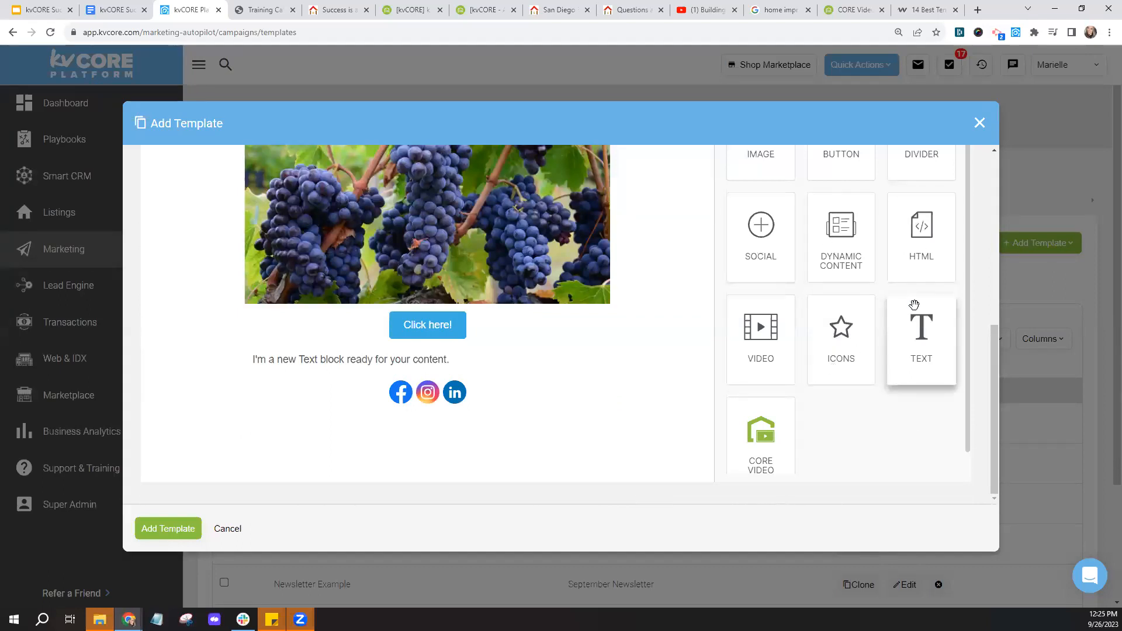
- Add a video block below the social icons and check its URL and title properties
scroll(839, 421, "down", 1)
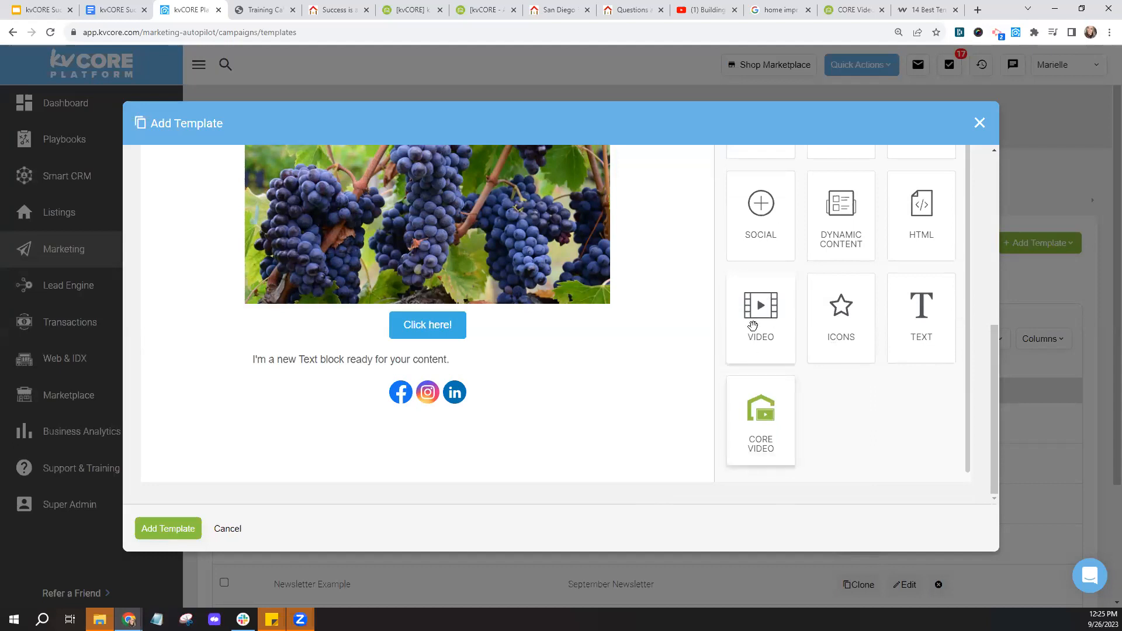
left_click_drag(757, 330, 454, 413)
scroll(585, 380, "down", 2)
left_click(527, 371)
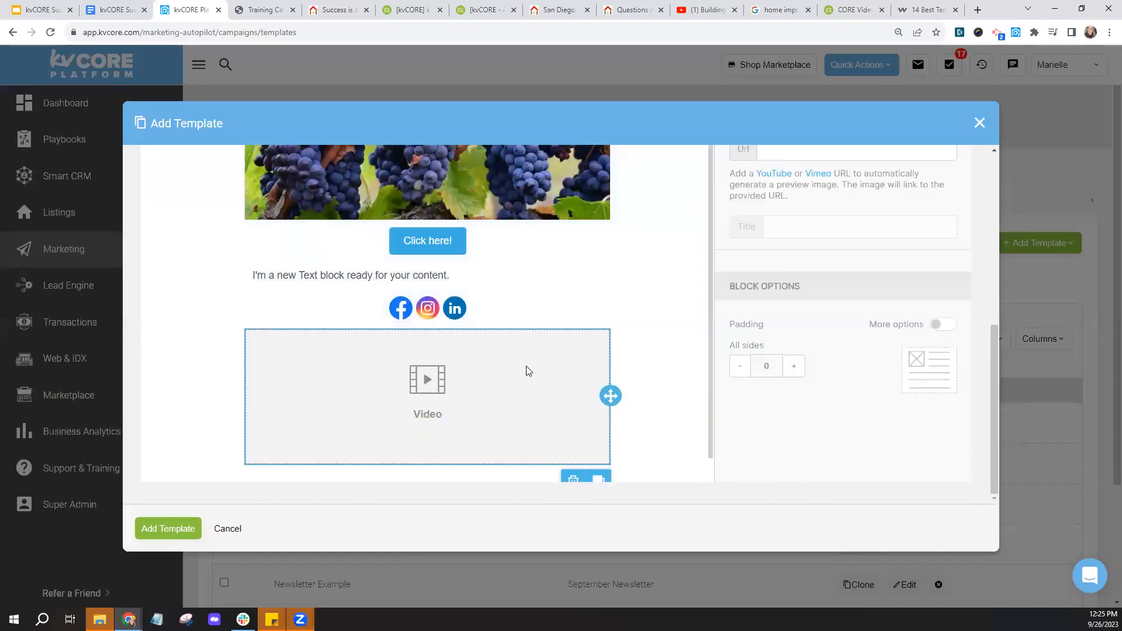
scroll(813, 253, "up", 1)
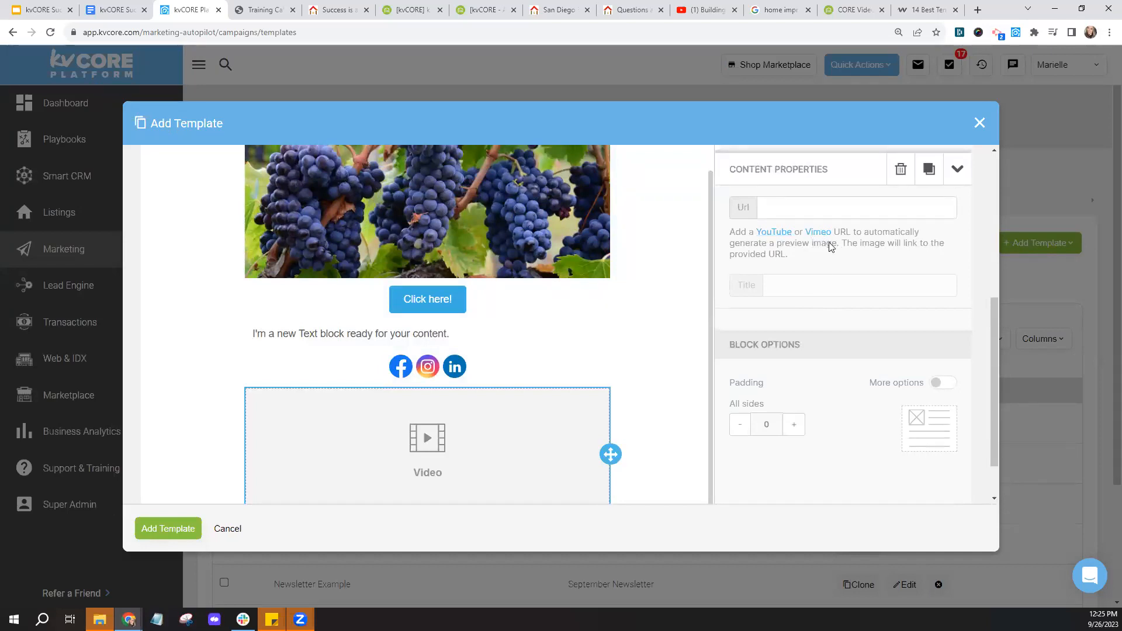
scroll(680, 371, "down", 1)
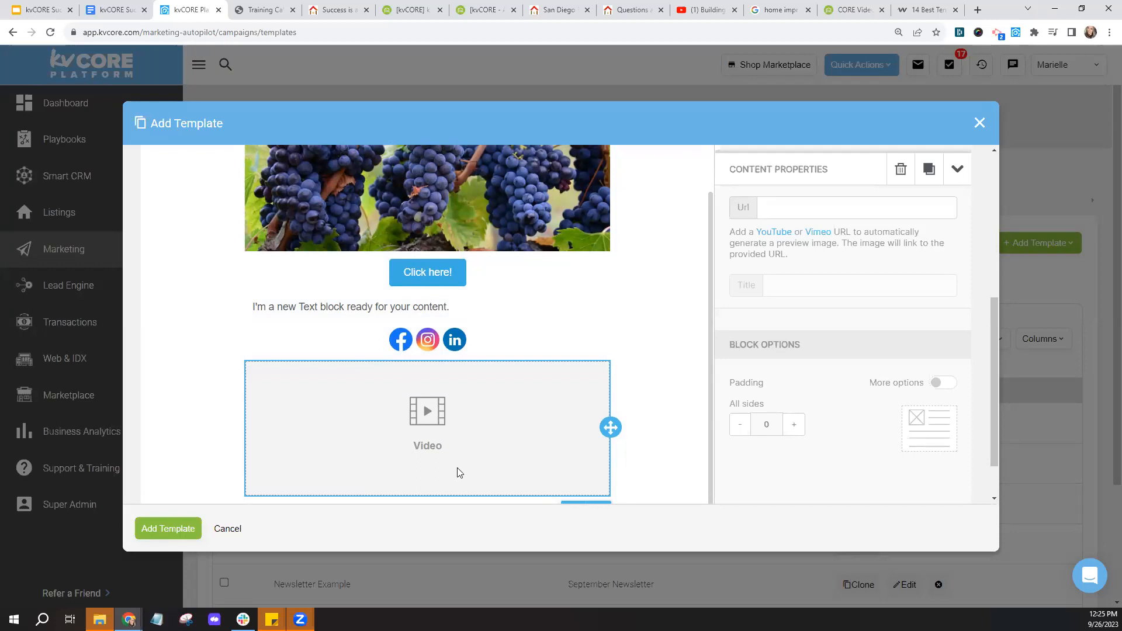
- Add a CORE Video block below the video block
scroll(829, 336, "up", 3)
left_click(770, 234)
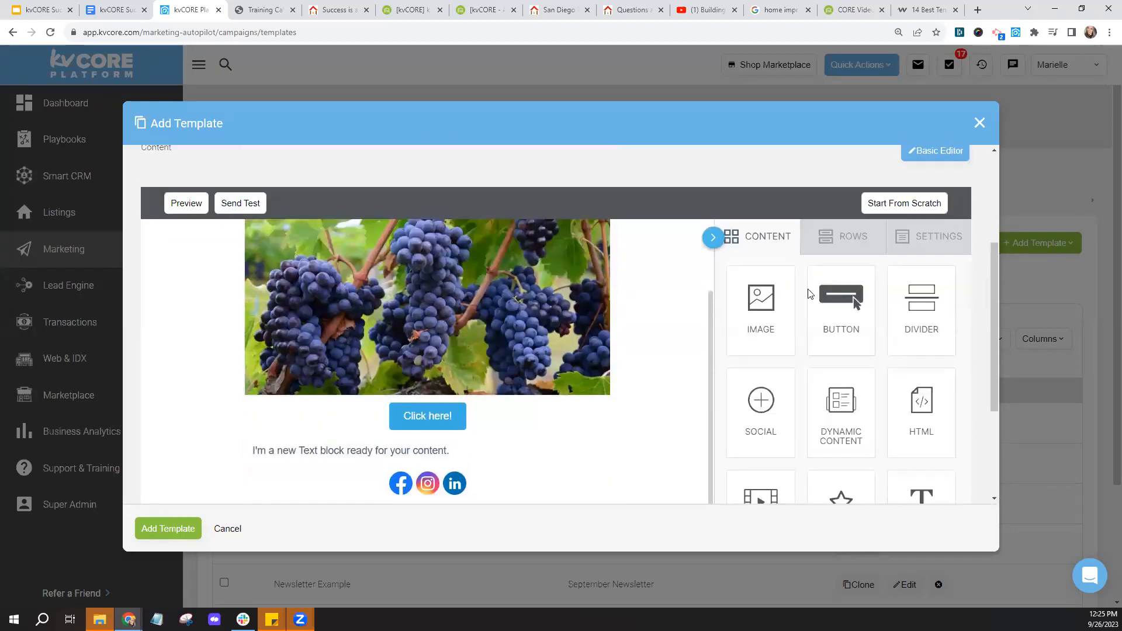
scroll(792, 396, "down", 3)
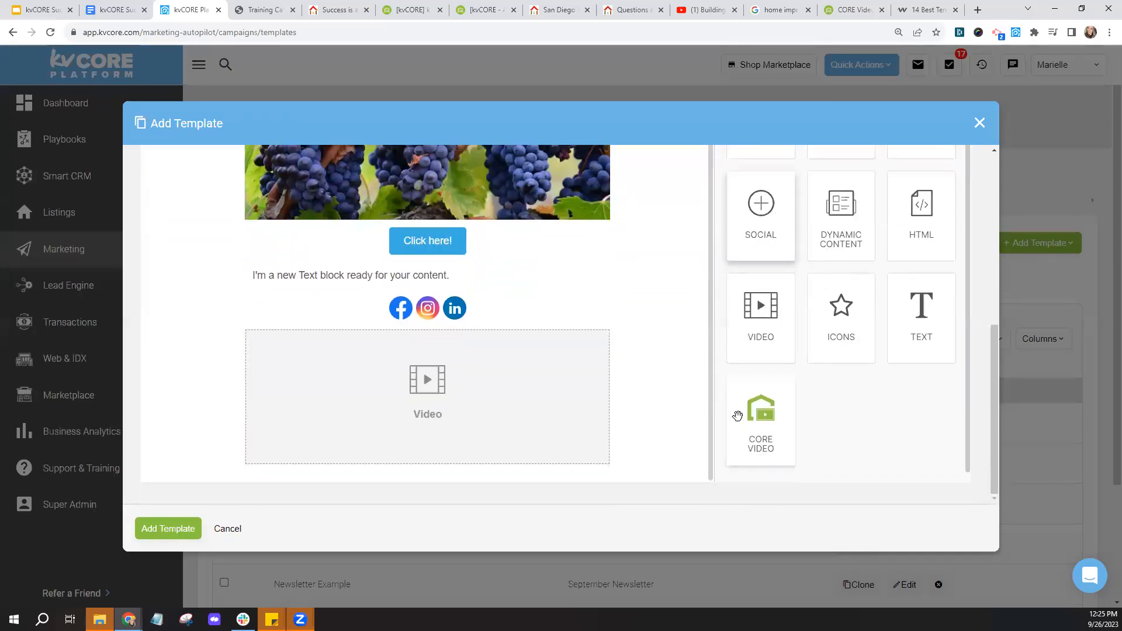
left_click_drag(772, 417, 476, 468)
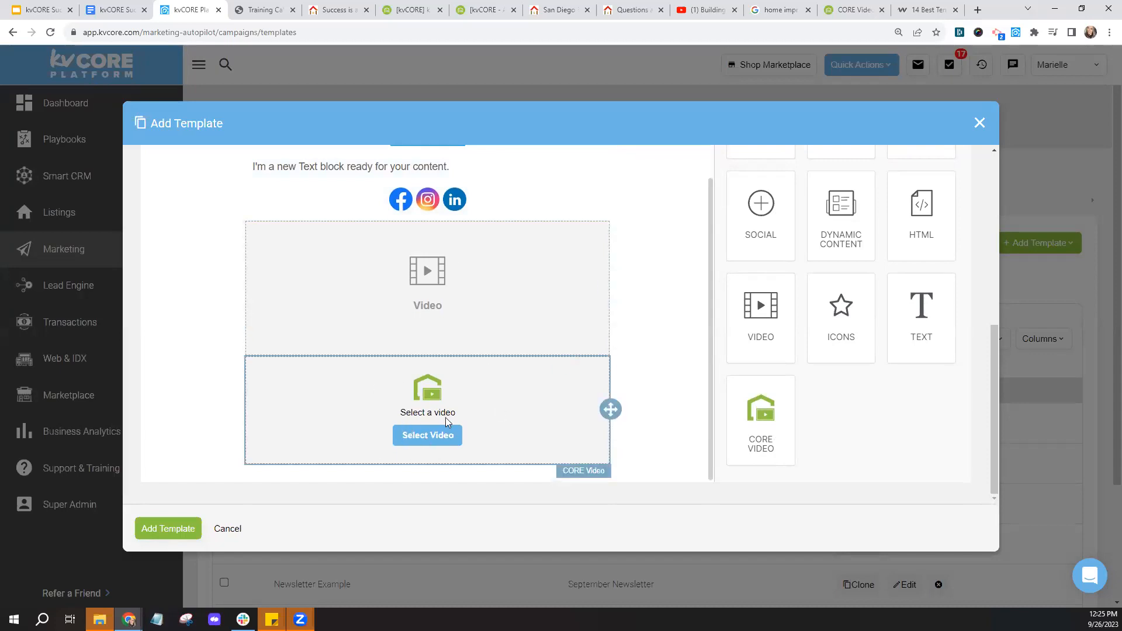
- View the CORE Video Challenge web page, return to the kvCORE template and close it without saving
left_click(848, 18)
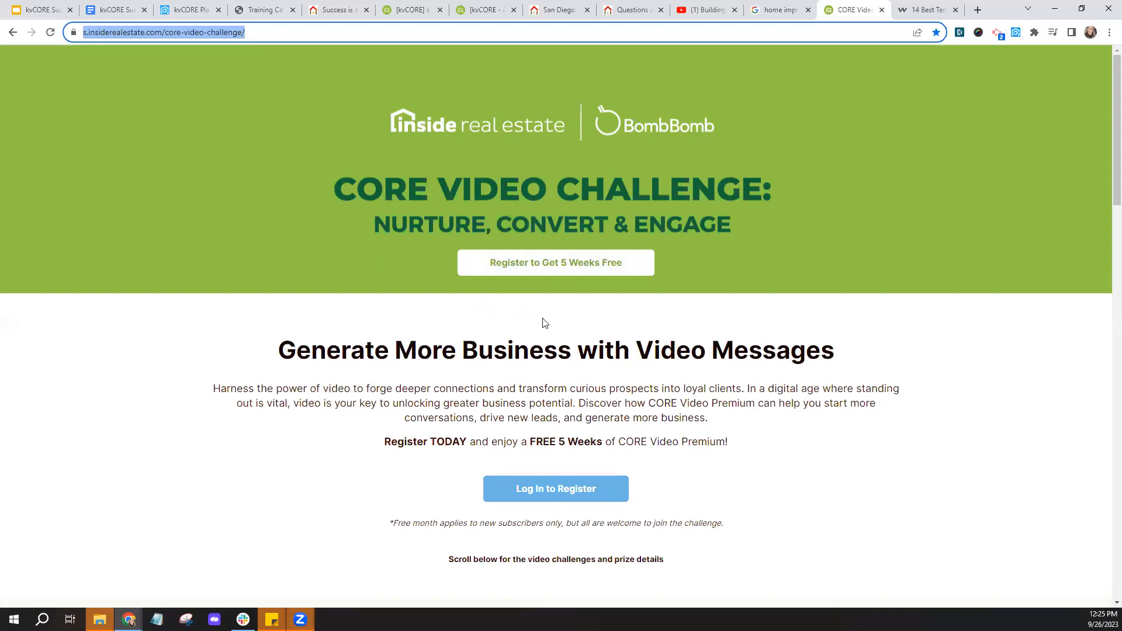
left_click(187, 10)
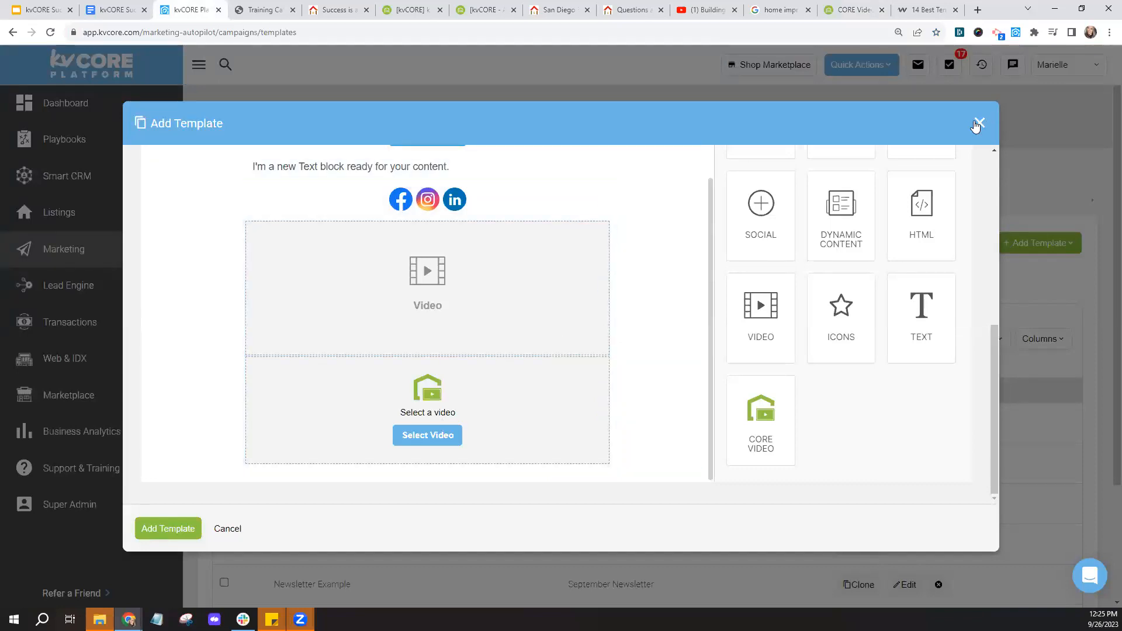
left_click(980, 123)
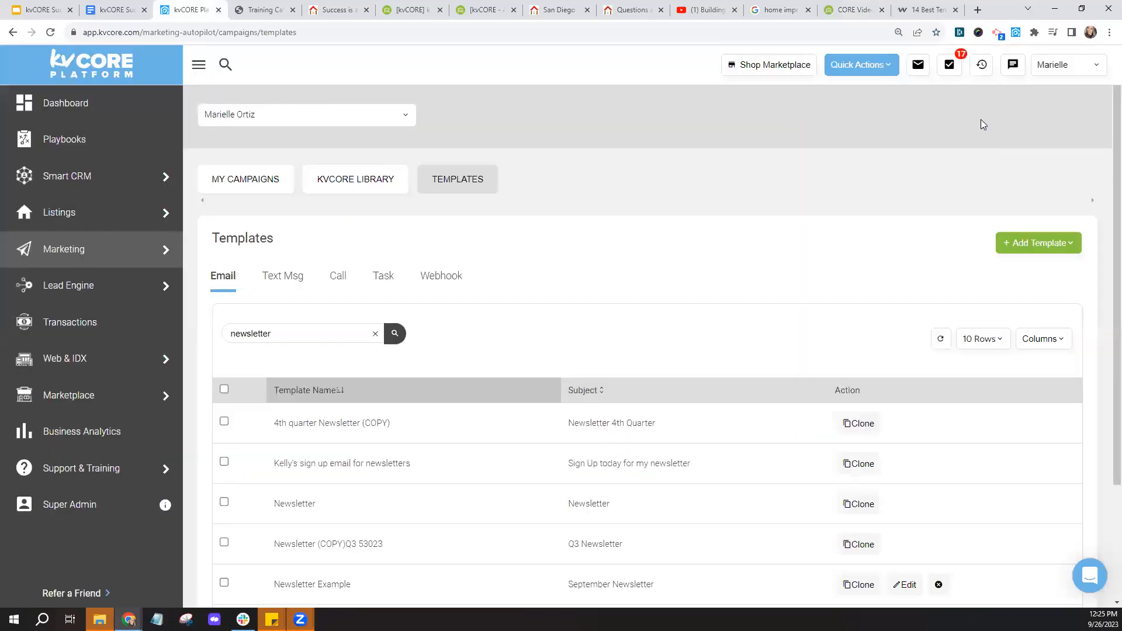
- Switch to the Google Slides presentation and advance to the Email Best Practices slide, revealing the "Grab their Attention" points
left_click(32, 12)
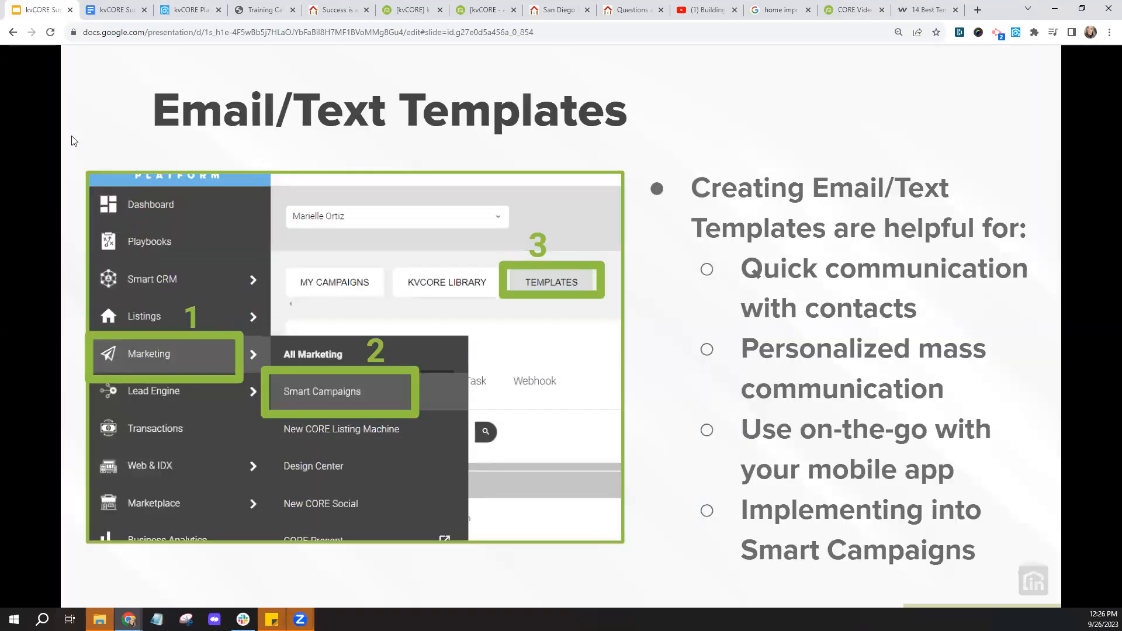
key("Right")
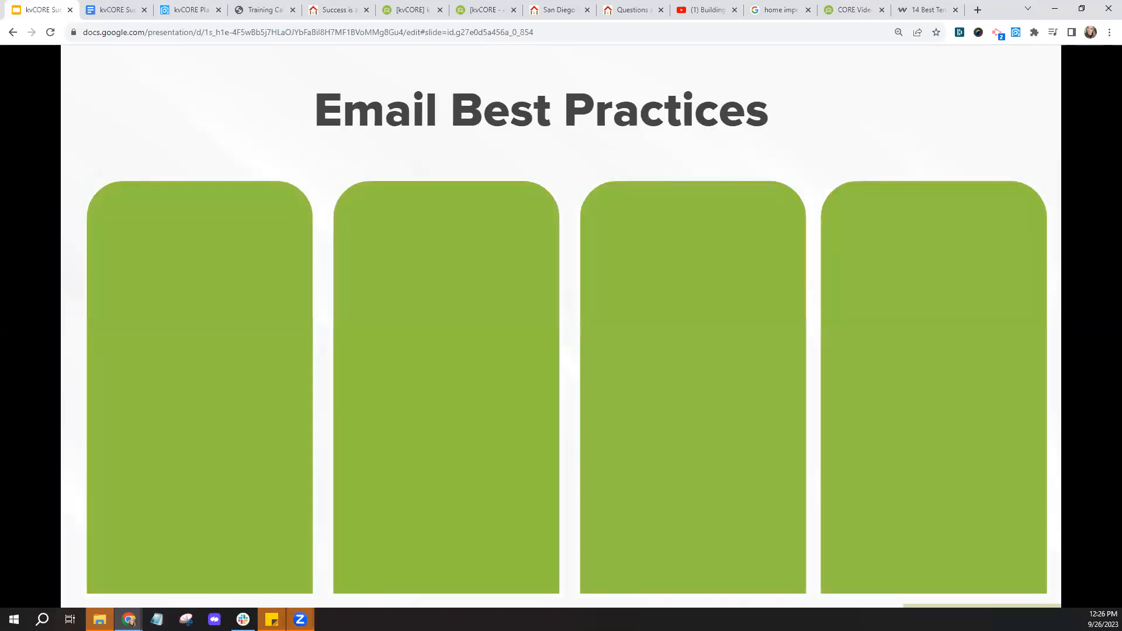
key("Right")
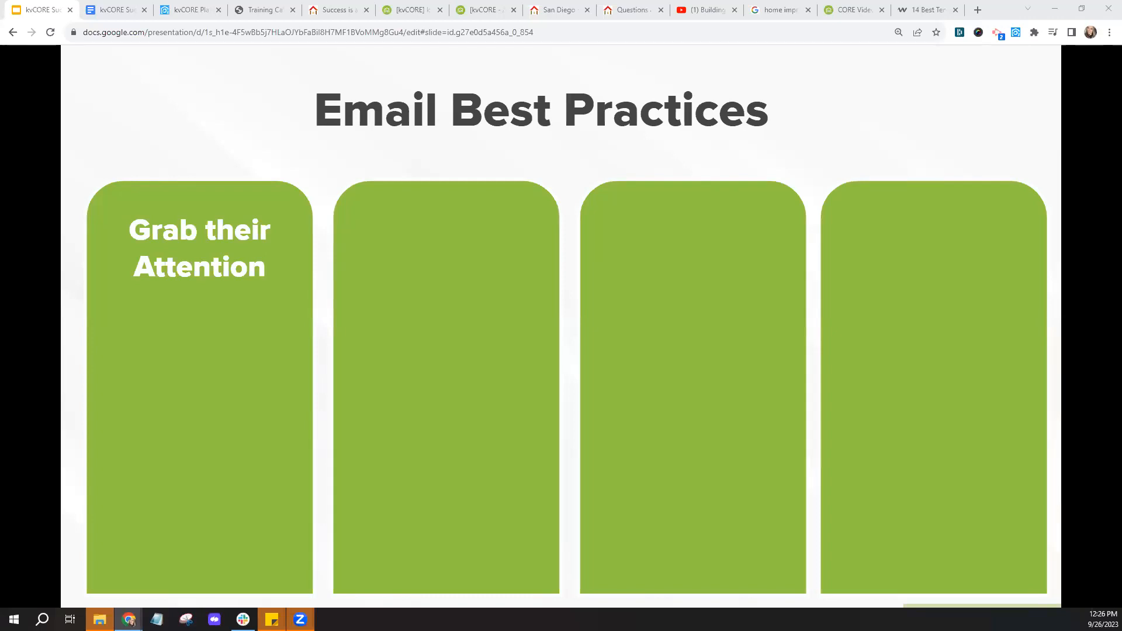
key("Right")
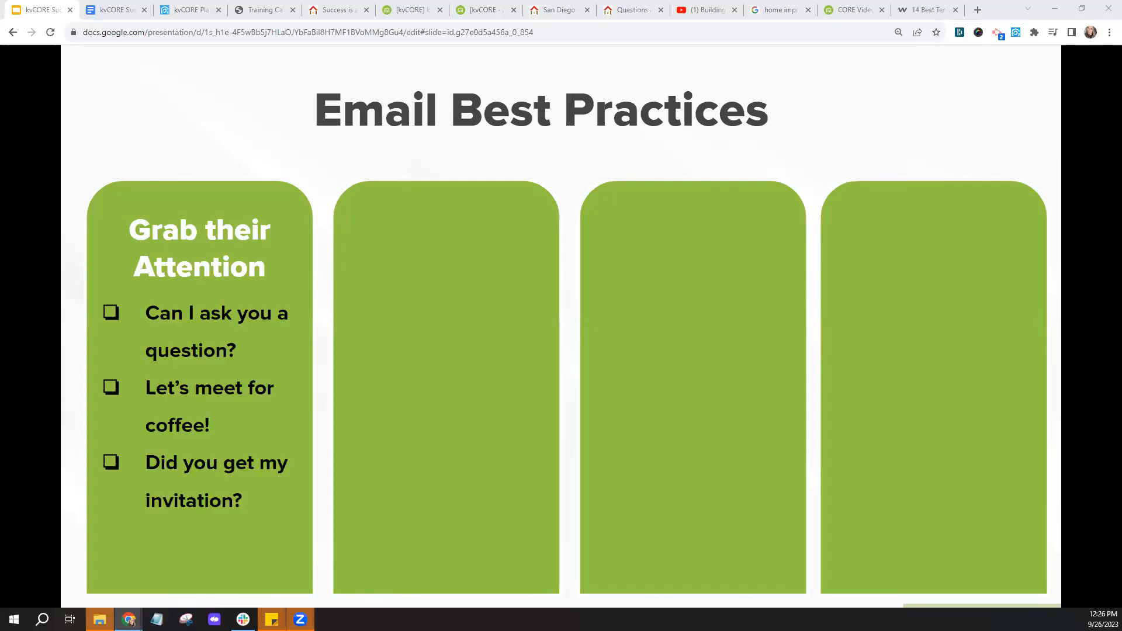